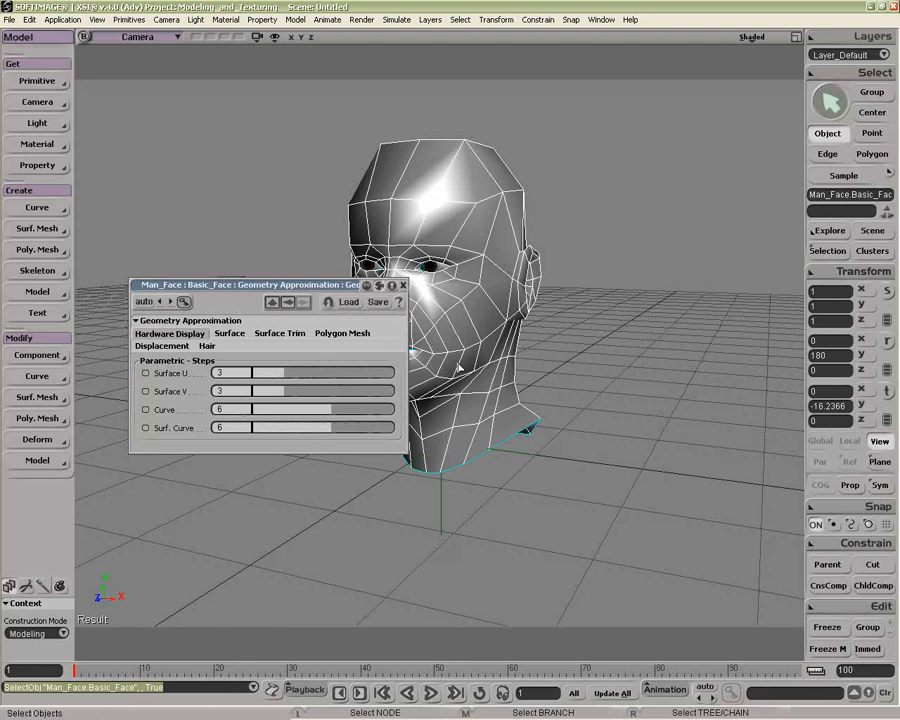
Step: Set the discontinuity angle in the face's polygon mesh geometry approximation to 67.257
drag(408, 342, 347, 341)
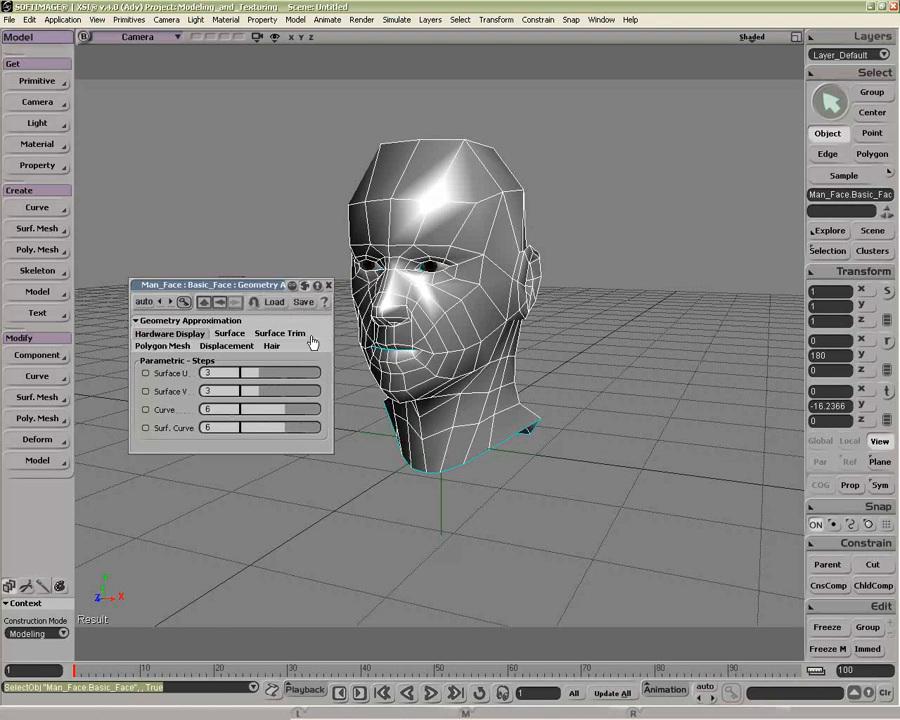
click(163, 345)
drag(236, 288, 199, 86)
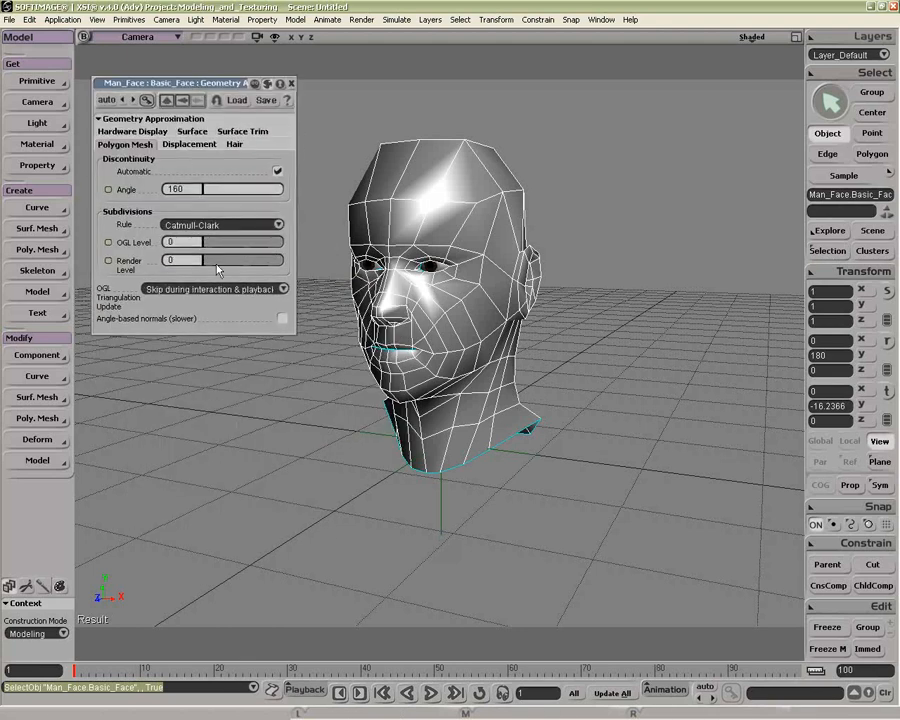
click(204, 191)
mouse_move(204, 191)
mouse_down()
mouse_move(156, 191)
mouse_move(323, 193)
mouse_move(171, 193)
mouse_move(259, 197)
mouse_up()
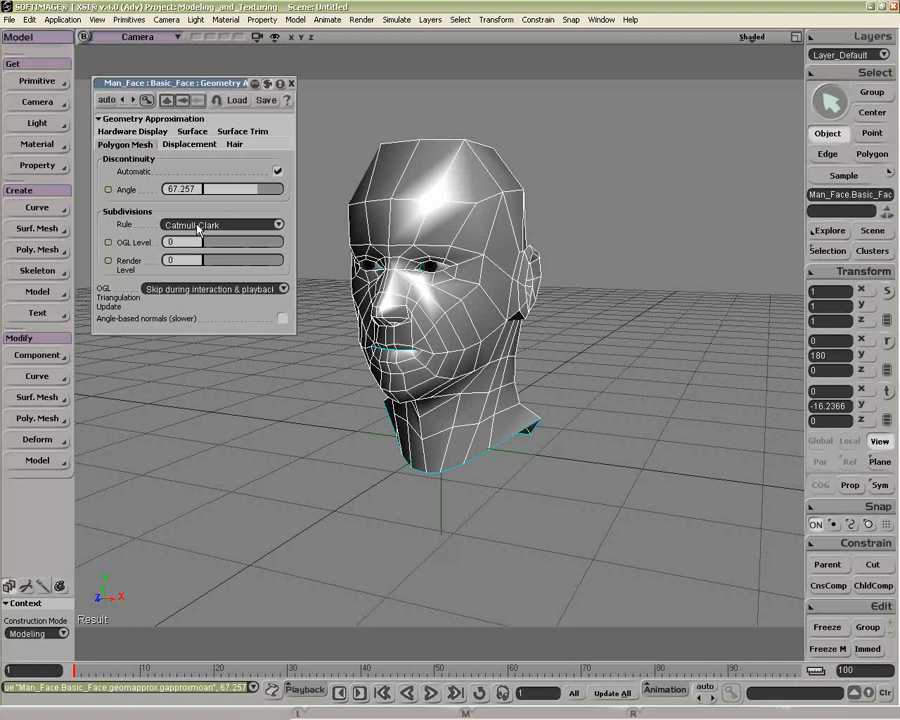
Step: Set the face mesh's OGL subdivision level to 1 and view the smoothed head up close
drag(206, 246, 230, 248)
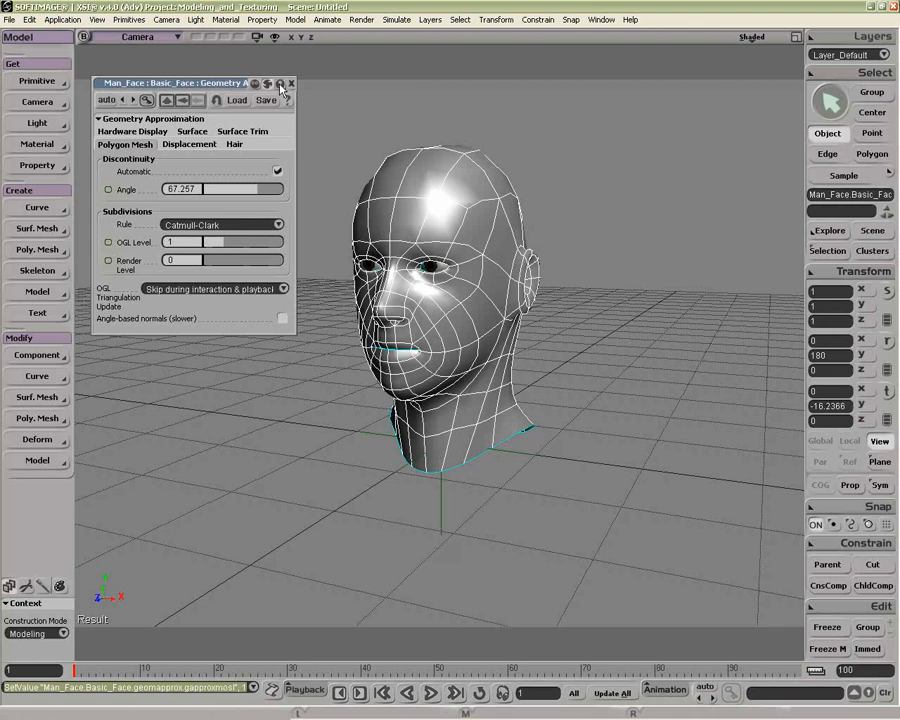
key(o)
drag(329, 172, 418, 368)
key(p)
key(z)
key(Escape)
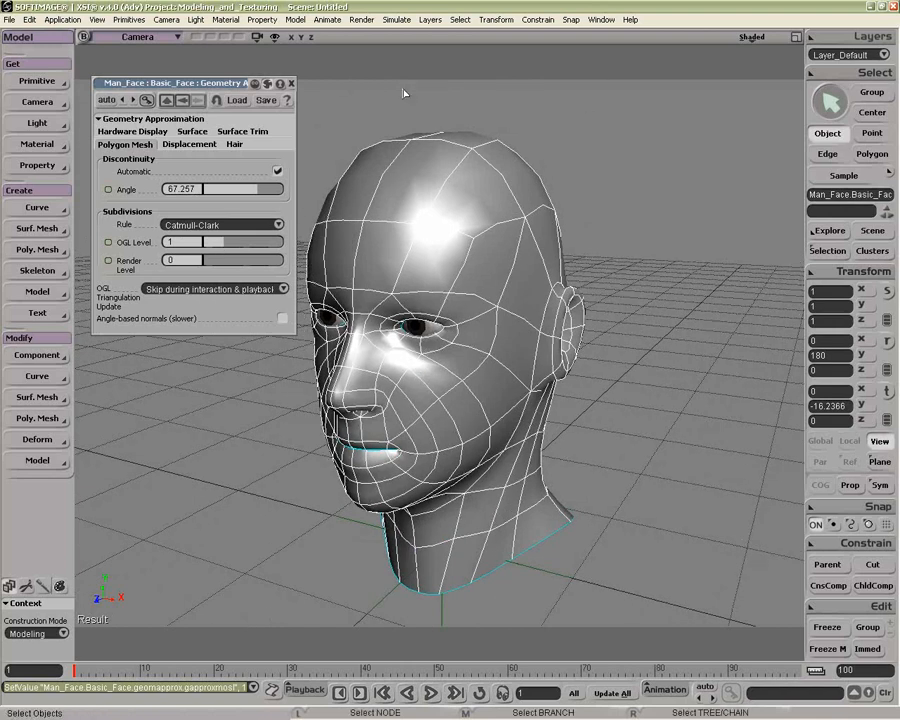
Step: Turn off the simplified subdivision wireframe for shaded mode in the camera's display options
click(767, 45)
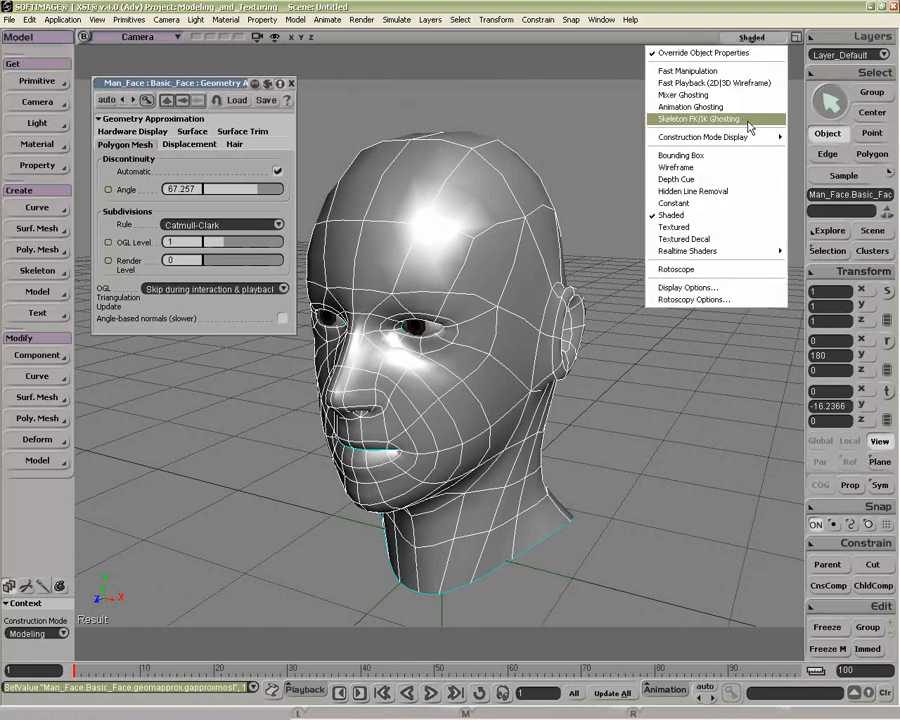
click(733, 292)
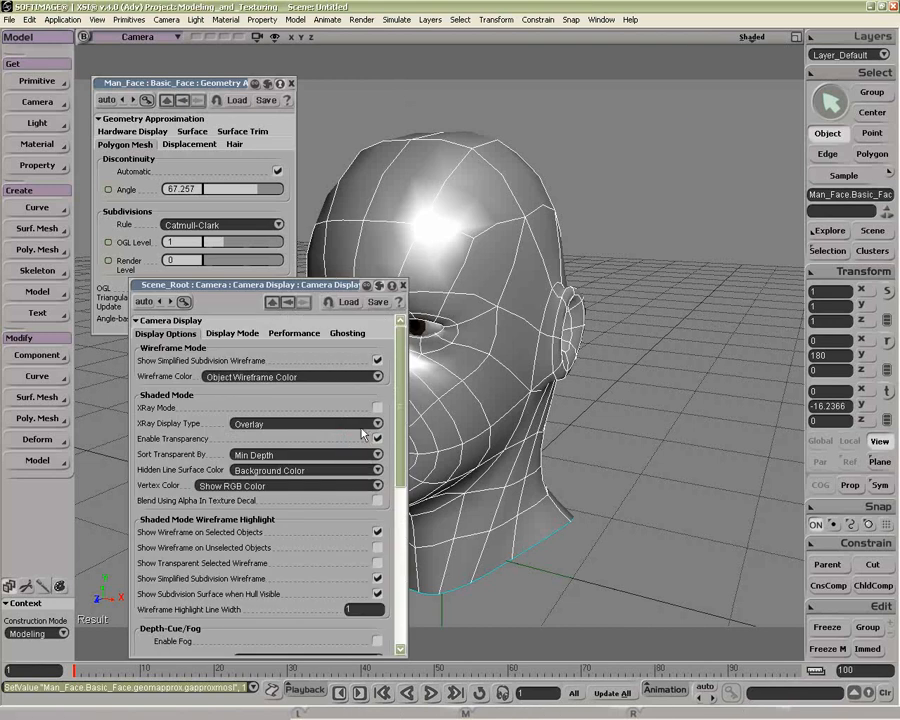
click(377, 579)
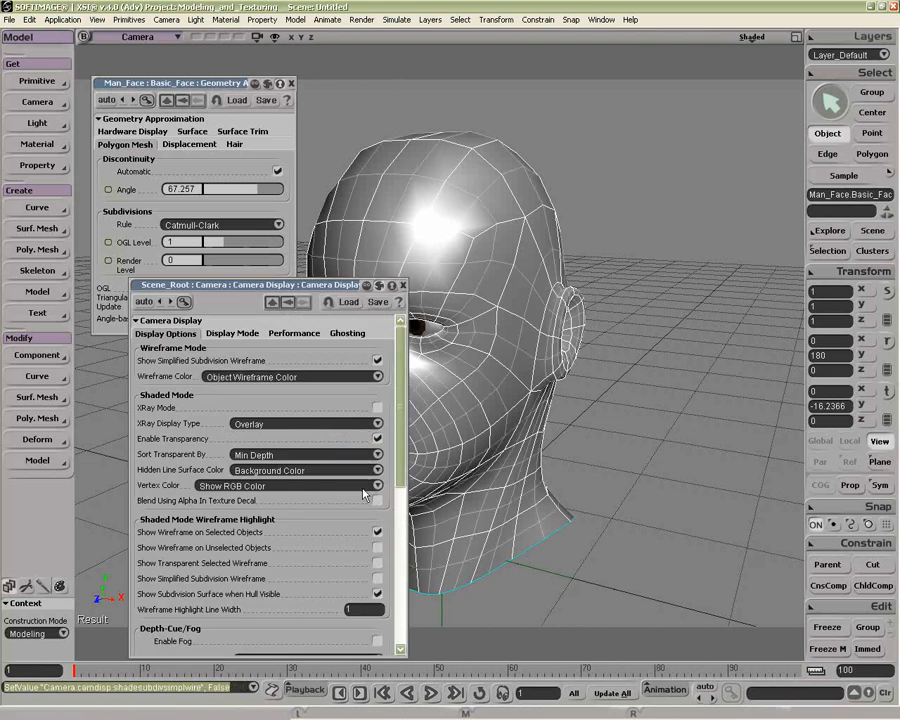
drag(330, 285, 659, 213)
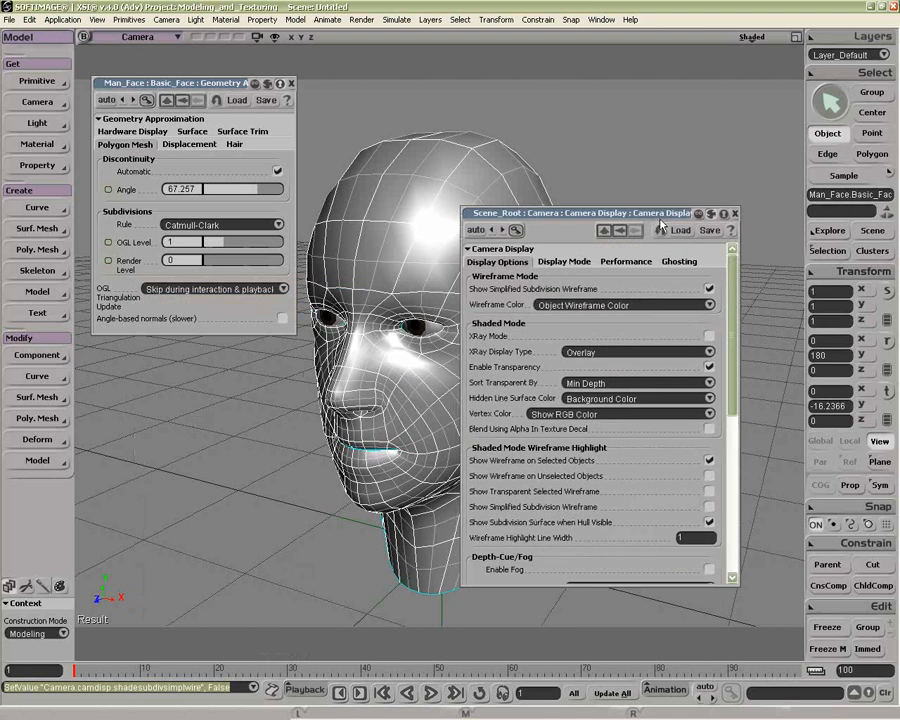
click(732, 214)
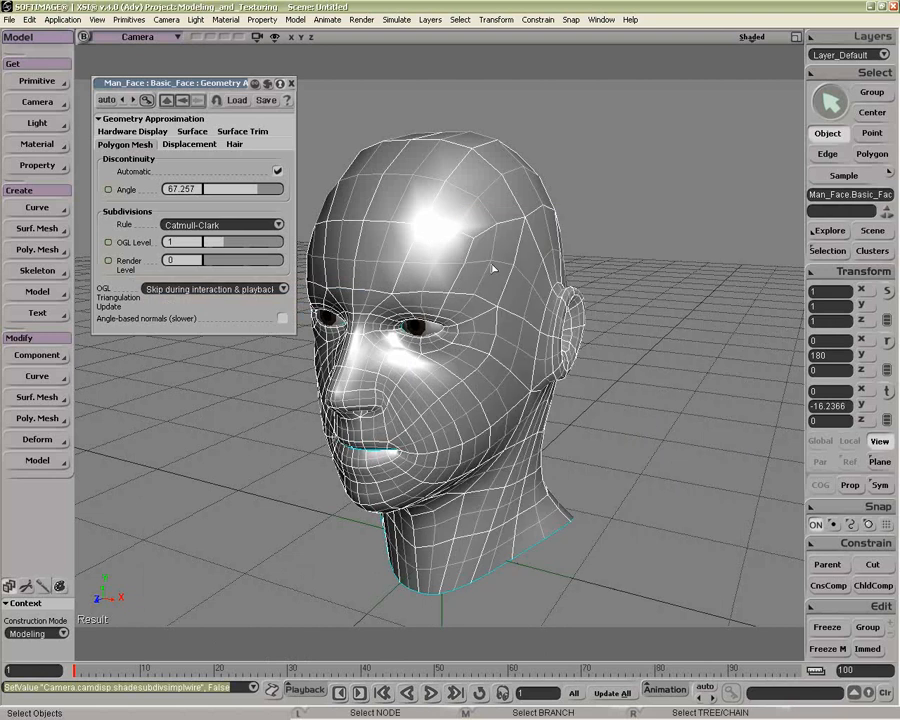
Step: Set the OGL subdivision level to 2 and show the PolyMesh hulls around the head in the camera view
click(253, 247)
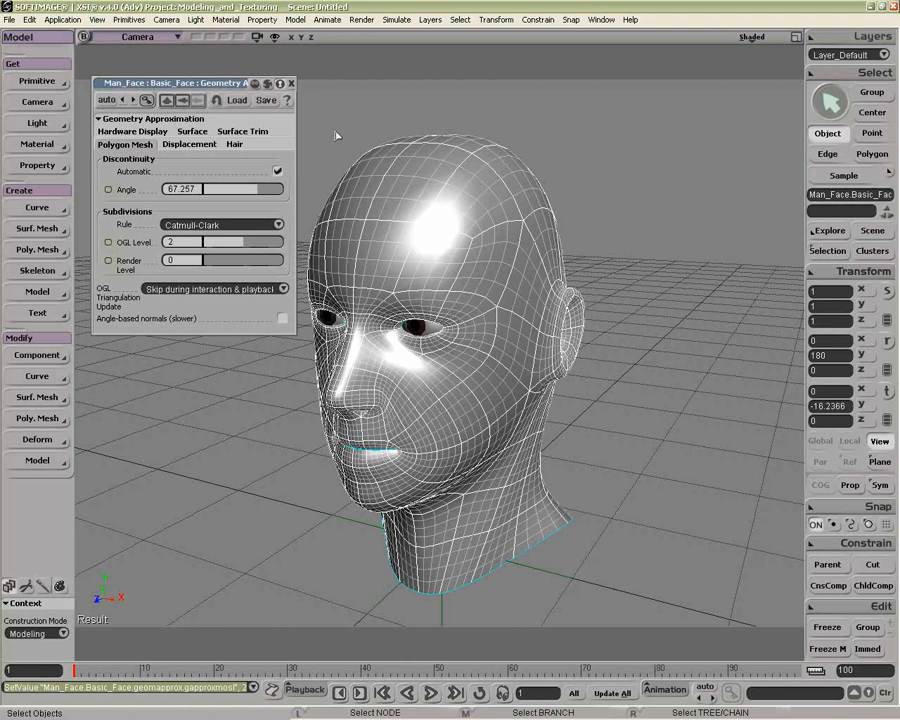
click(274, 37)
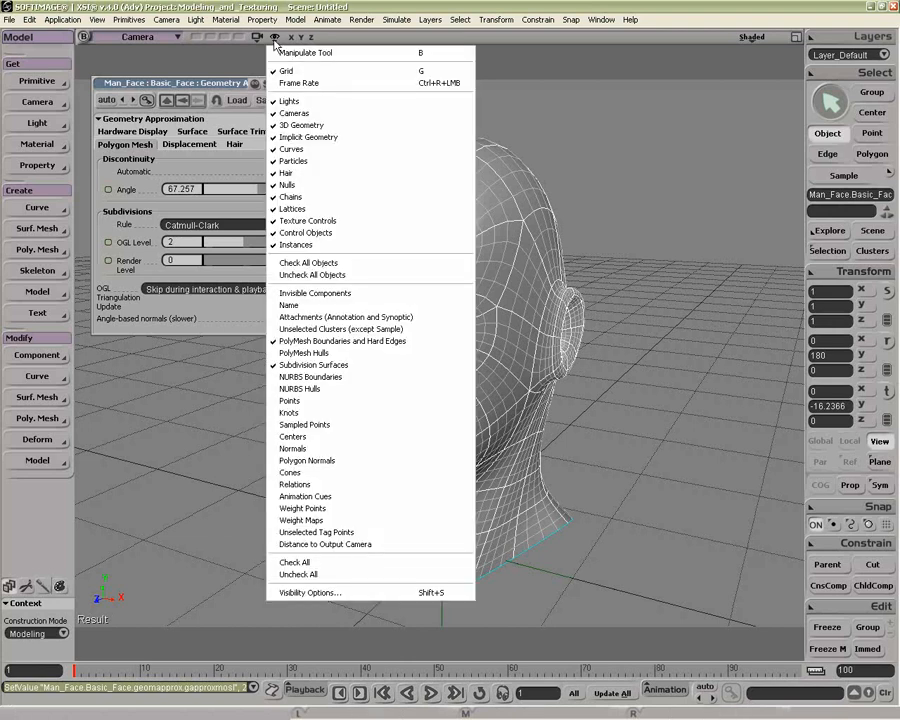
click(312, 352)
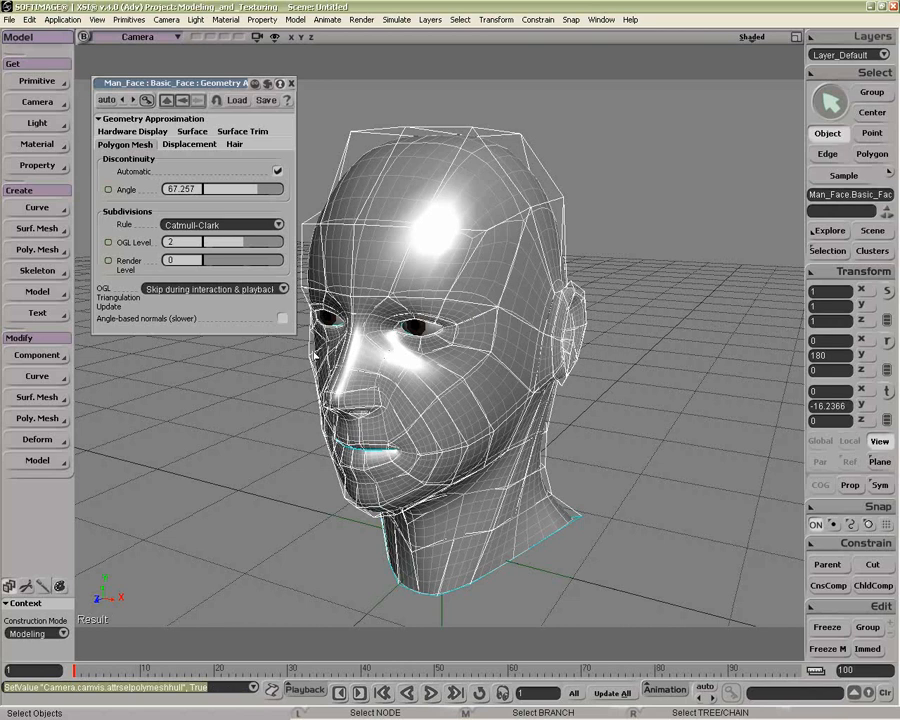
key(o)
drag(296, 217, 471, 276)
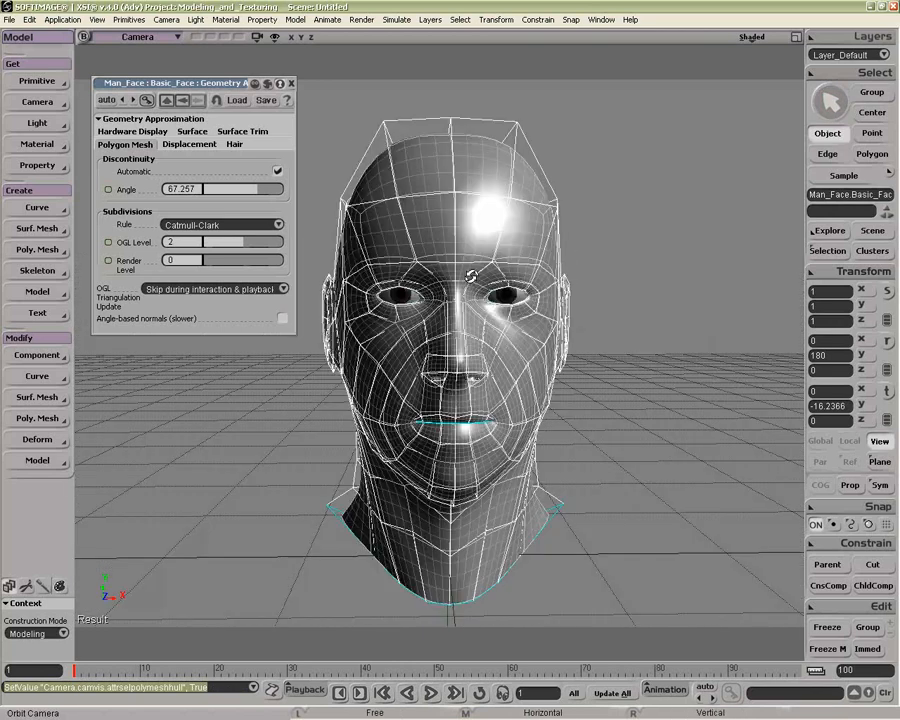
drag(471, 276, 446, 298)
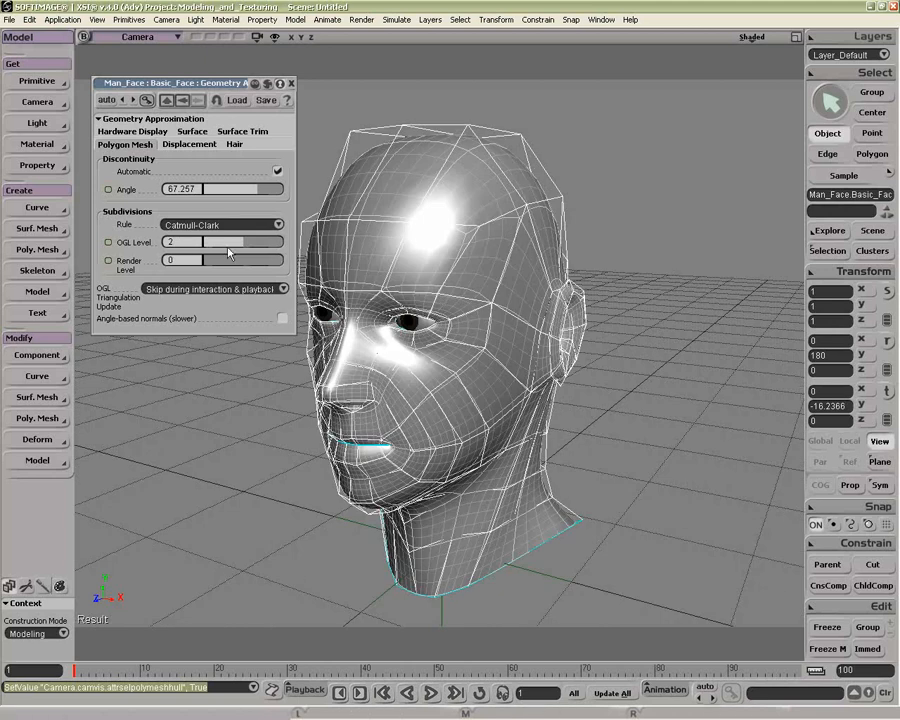
Step: Preview the head in a render region with OGL level 0 and render level 2, and hide the region again
drag(227, 248, 197, 246)
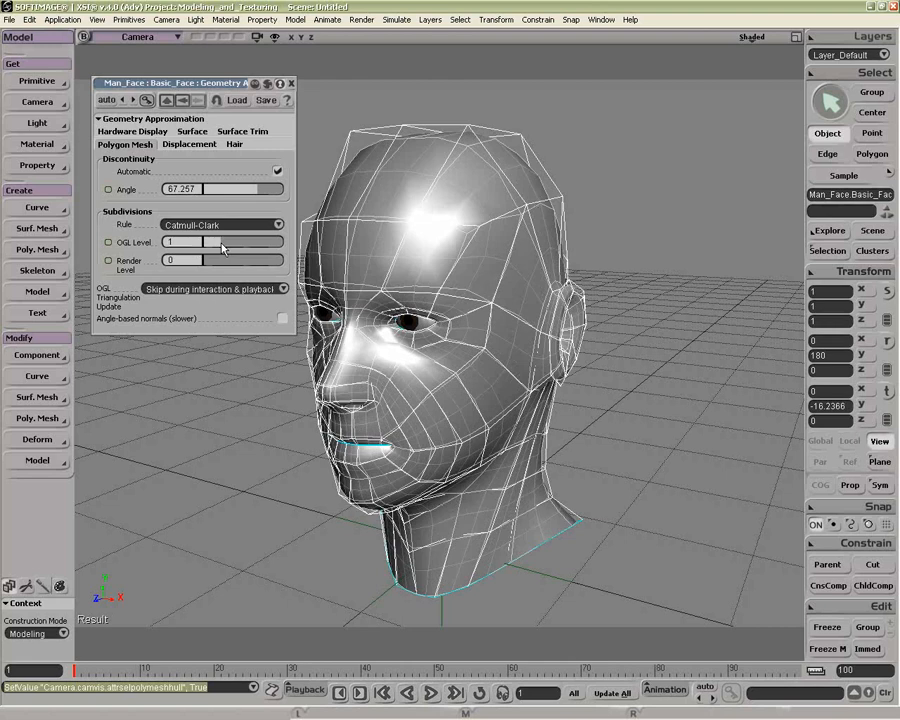
drag(186, 250, 243, 267)
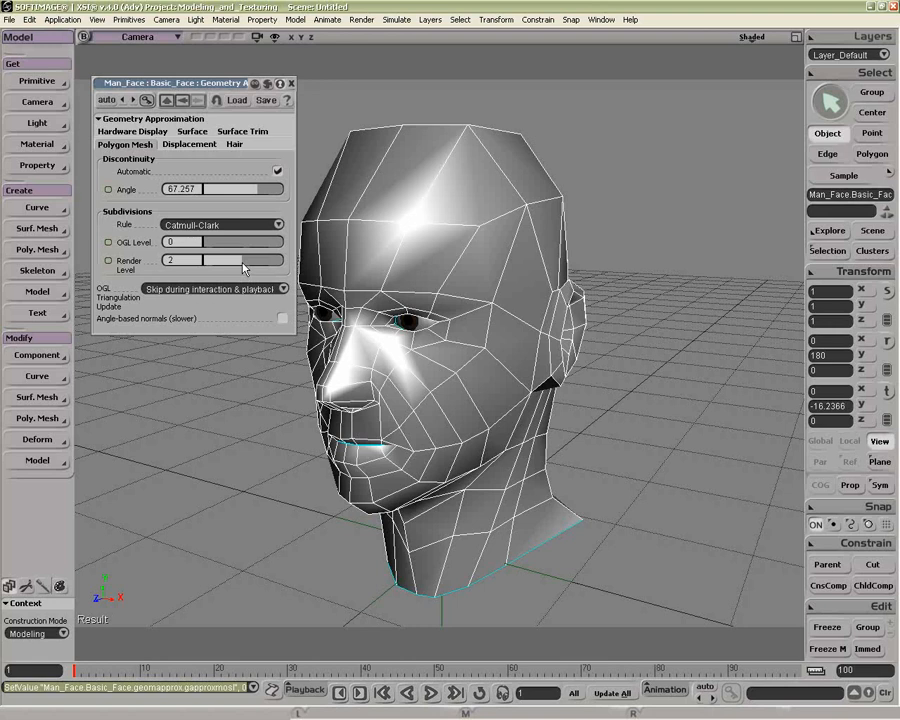
key(q)
drag(334, 100, 632, 544)
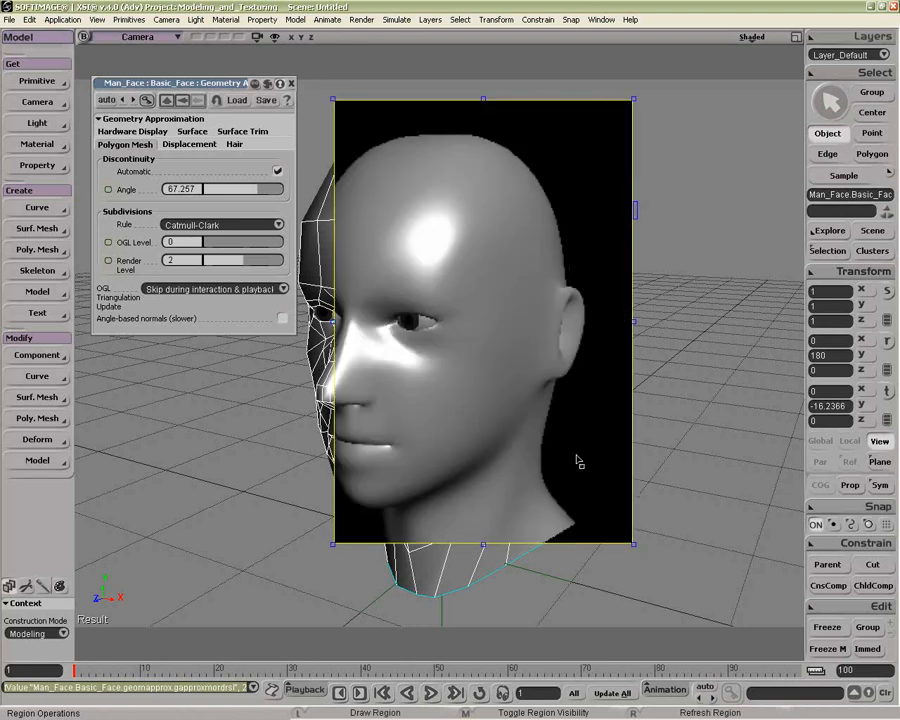
mouse_move(426, 113)
mouse_down()
mouse_move(462, 152)
mouse_move(602, 521)
mouse_move(585, 497)
mouse_move(623, 541)
mouse_up()
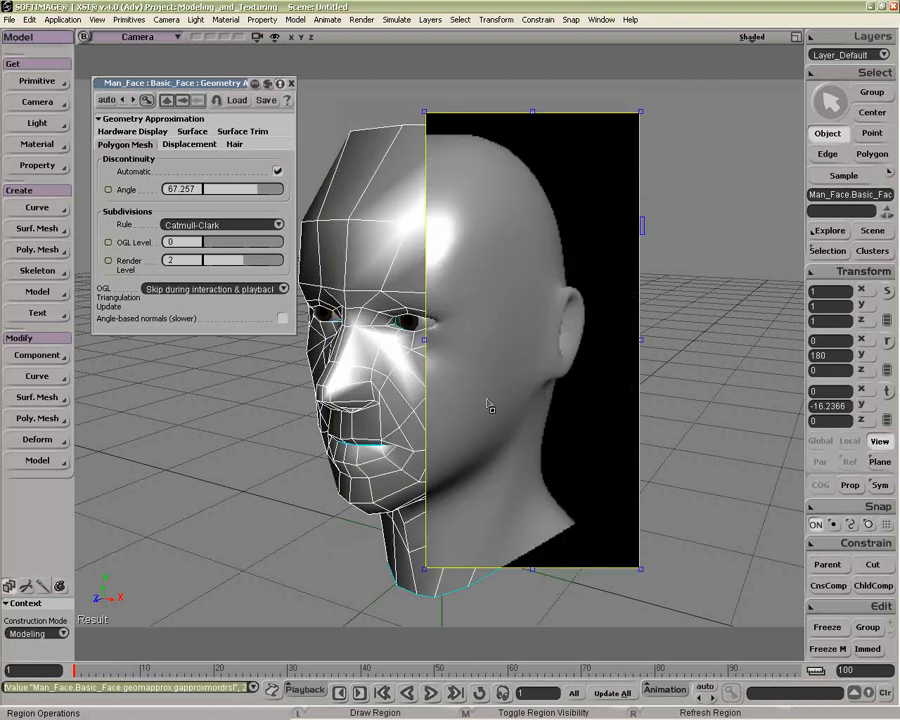
middle_click(318, 179)
Step: Set the face mesh's subdivisions to render level 0, OGL level 2 and the XSI-Doo-Sabin rule
mouse_move(230, 260)
mouse_down()
mouse_move(182, 260)
mouse_move(242, 249)
mouse_up()
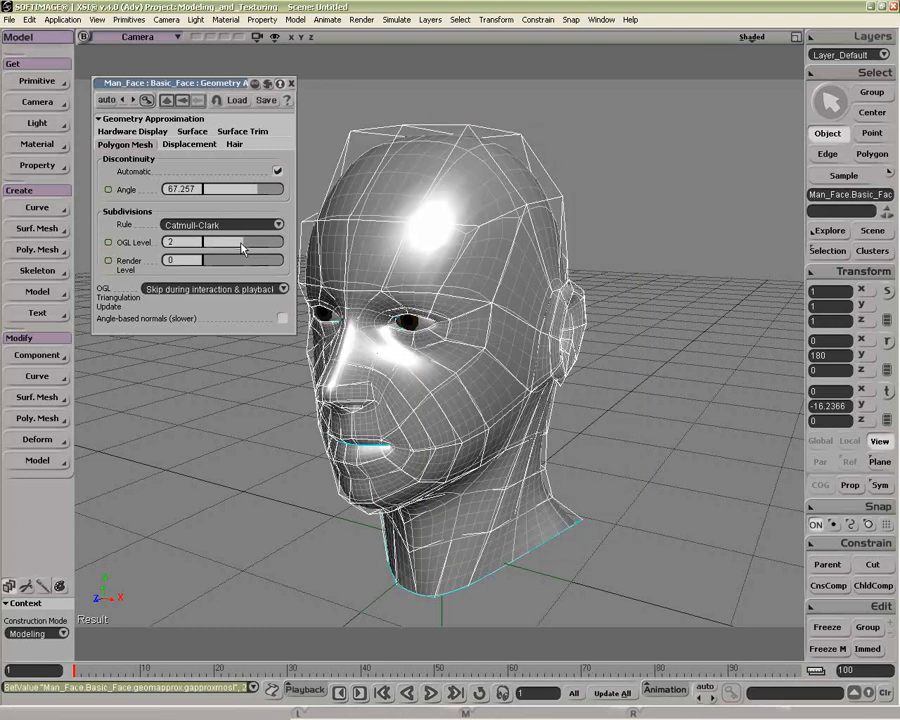
click(244, 228)
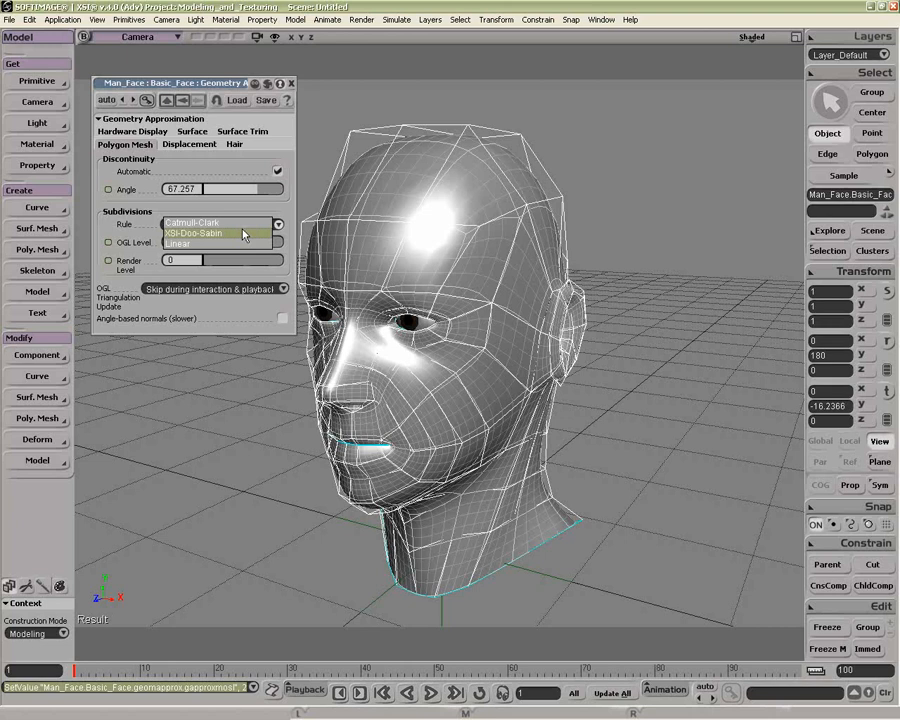
click(244, 234)
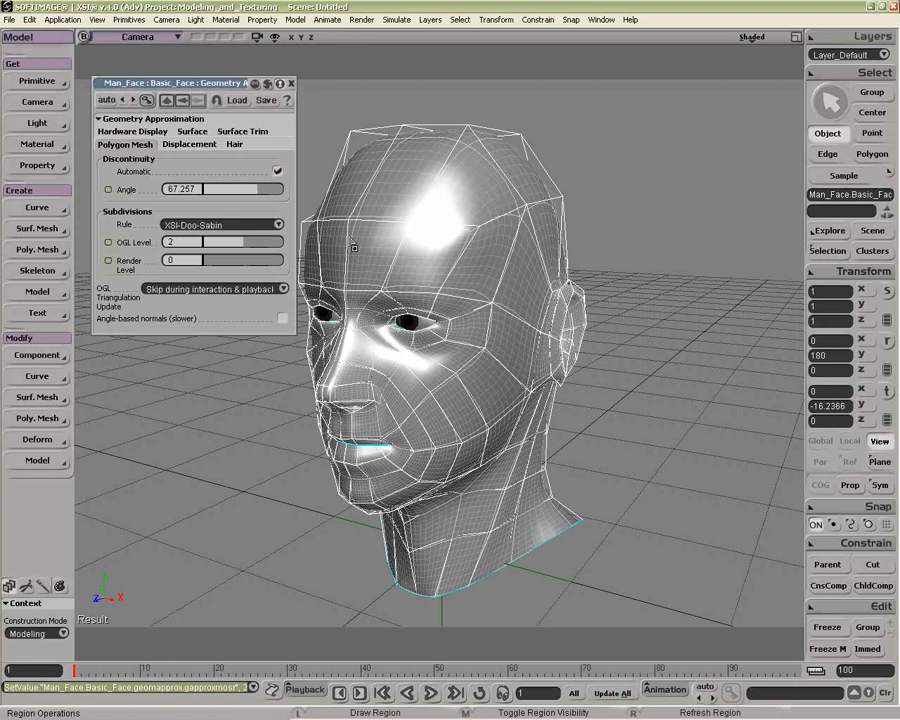
drag(234, 83, 221, 229)
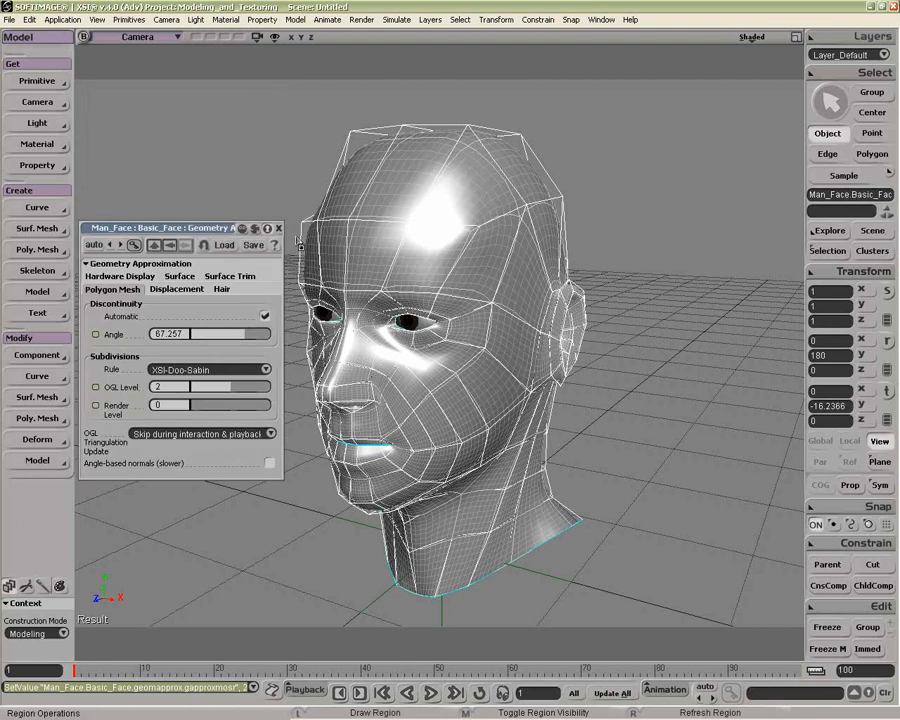
Step: Turn on the selection info statistics in the camera's visibility options
key(shift+s)
click(532, 275)
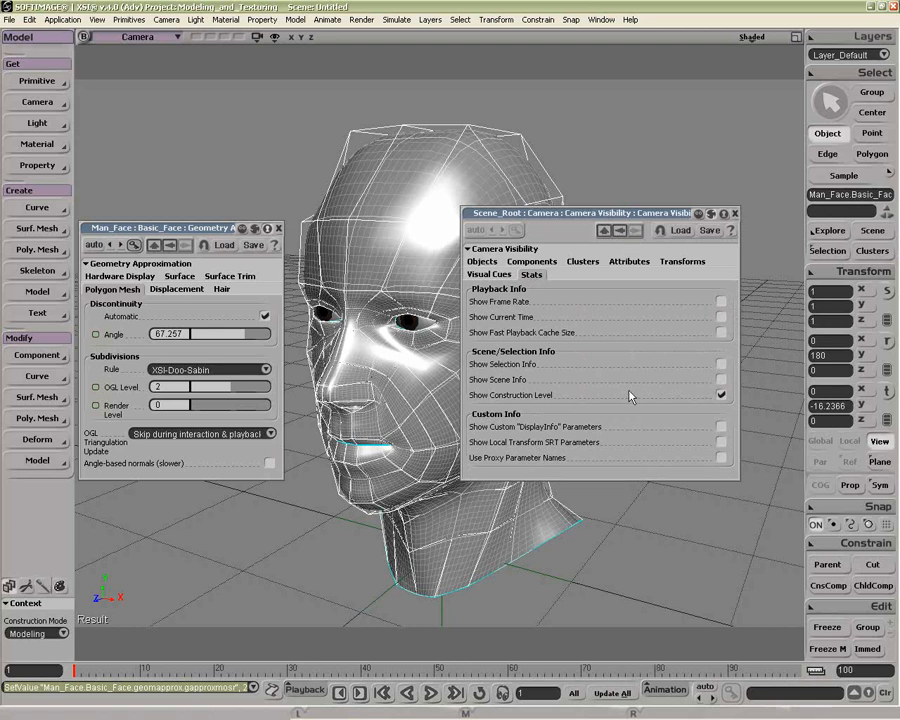
click(720, 364)
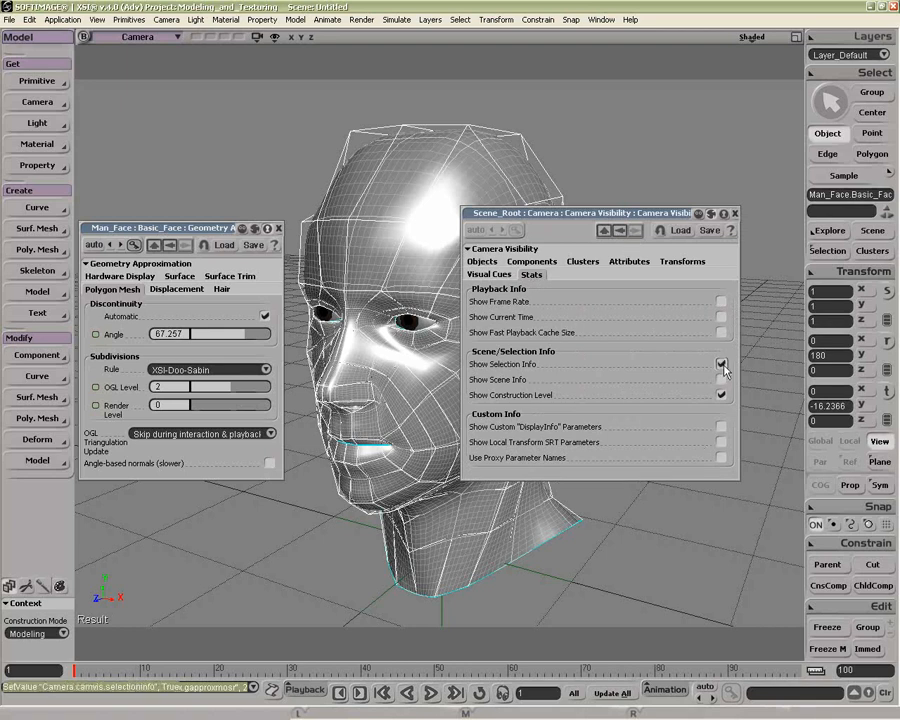
click(734, 214)
Step: Reset the OGL level to 0, change the subdivision rule to Catmull-Clark and raise the OGL level to 2
drag(199, 392, 199, 392)
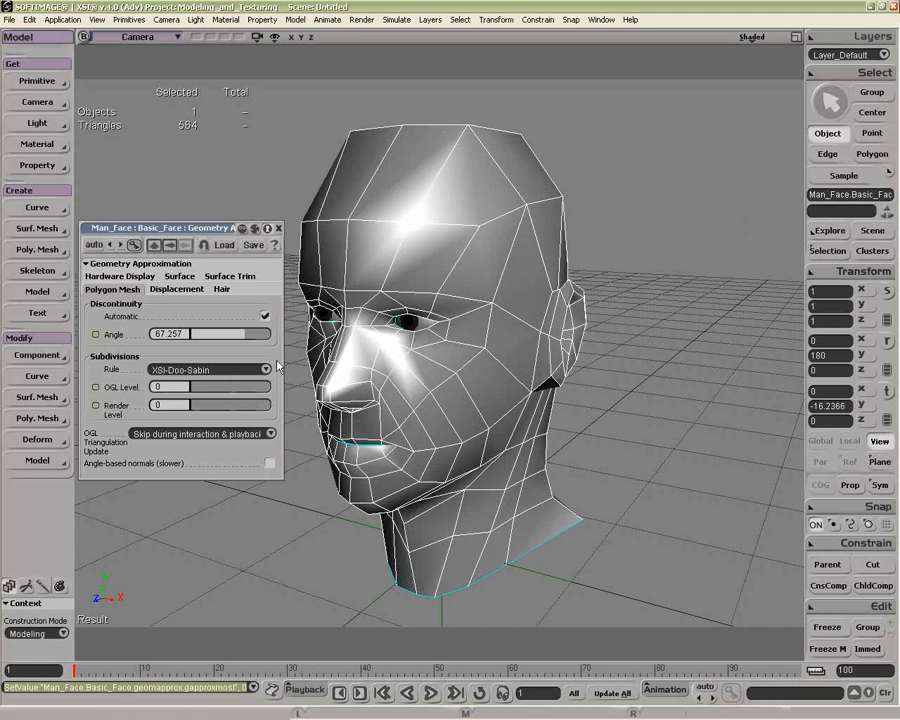
click(211, 369)
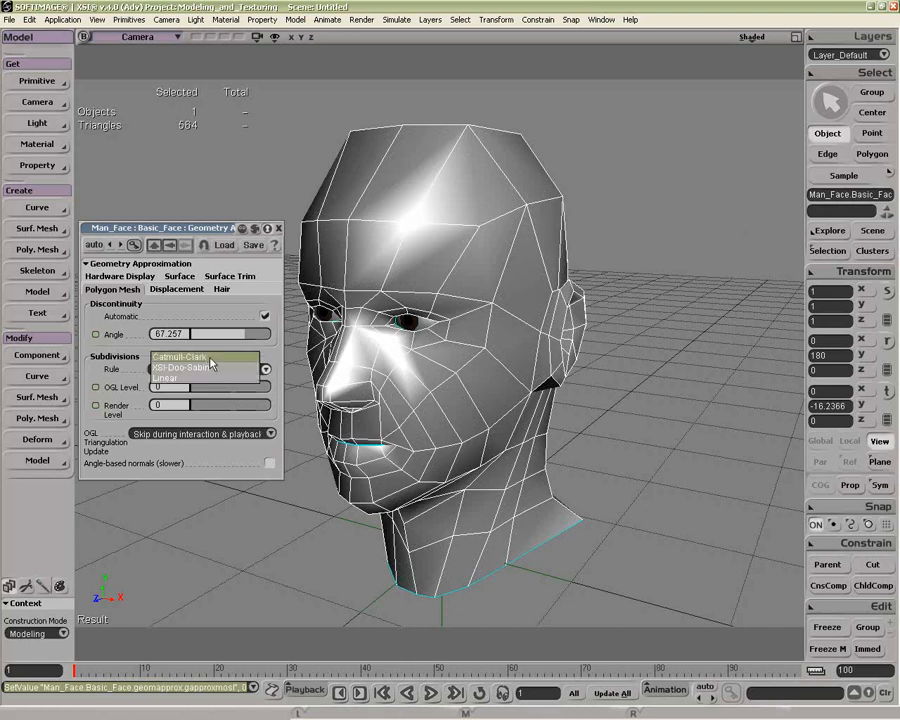
click(211, 357)
click(228, 395)
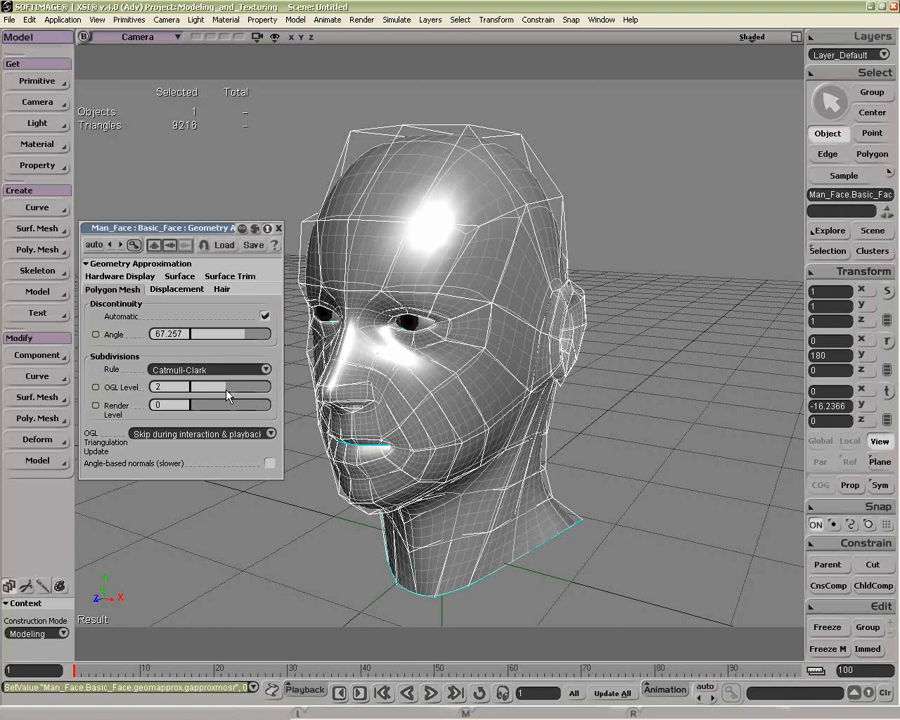
click(237, 392)
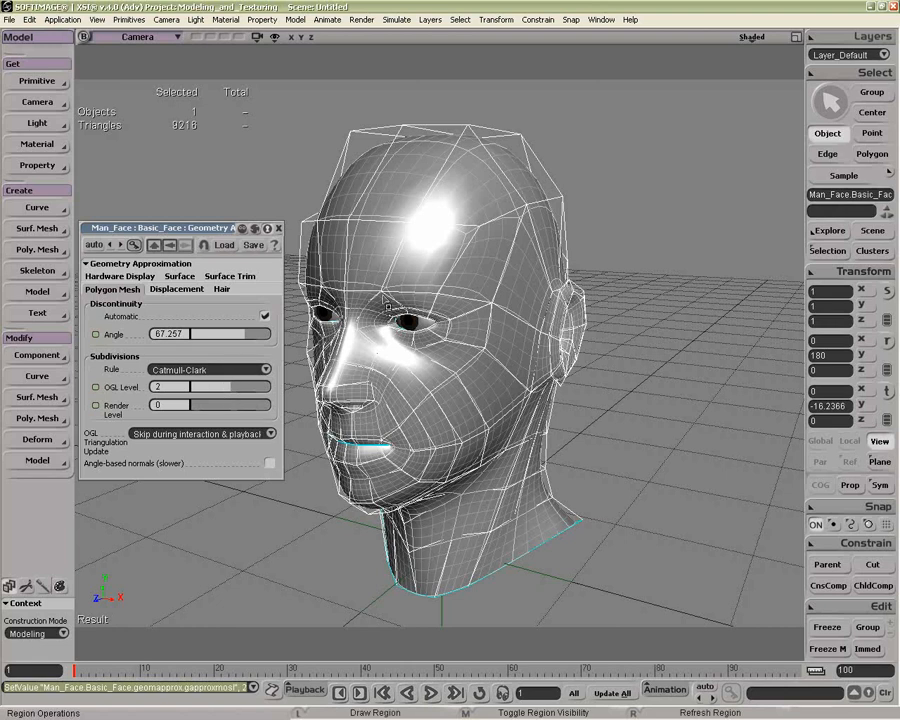
mouse_move(237, 384)
mouse_down()
mouse_move(199, 395)
mouse_move(229, 396)
mouse_up()
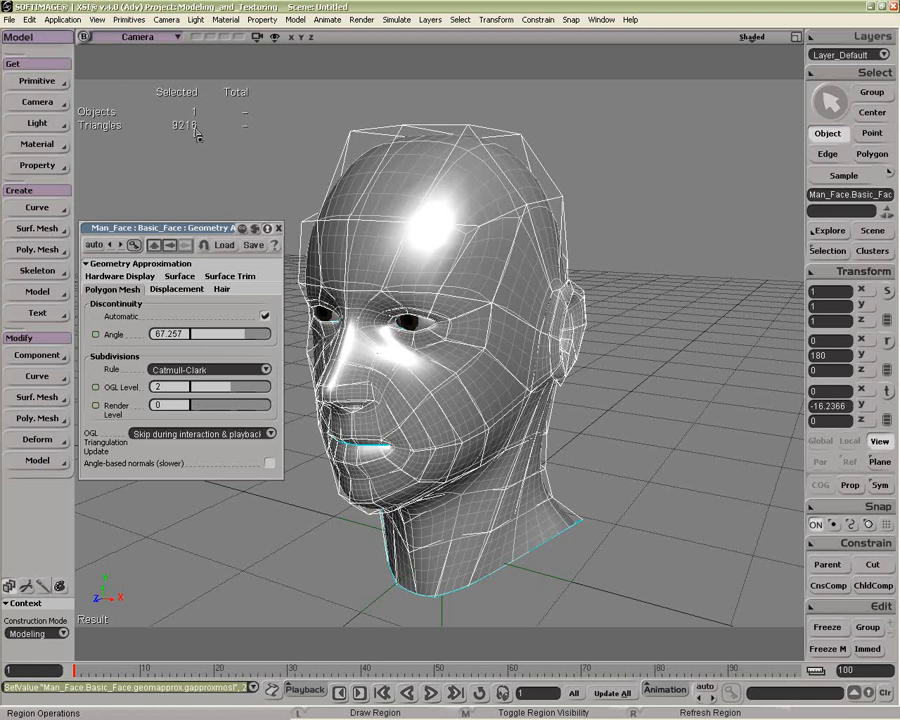
Step: Switch the subdivision rule to XSI-Doo-Sabin and try OGL level 1 before restoring level 2
click(210, 369)
click(213, 379)
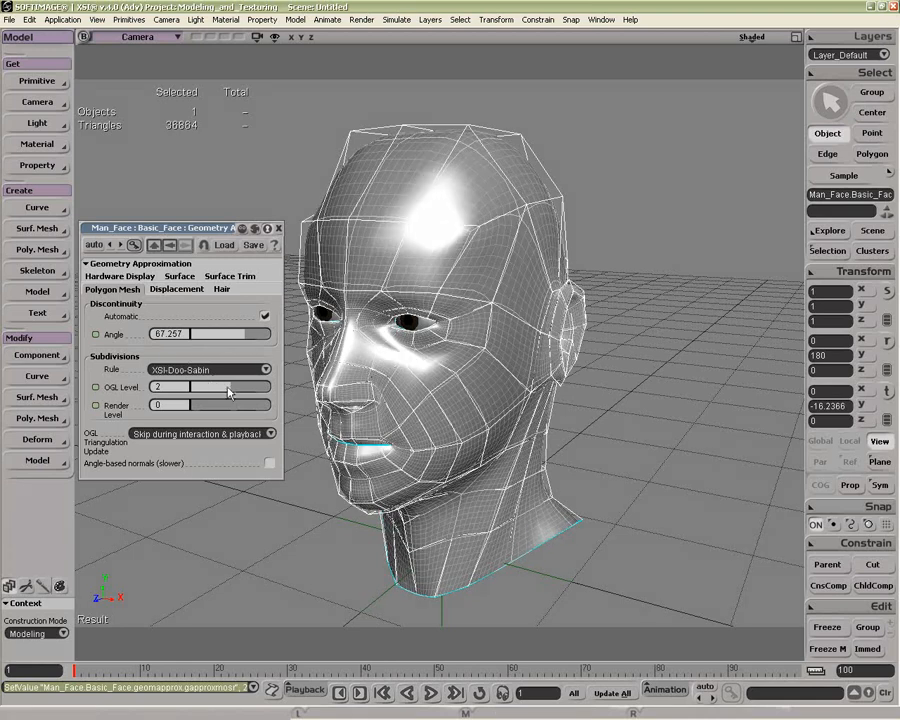
click(212, 389)
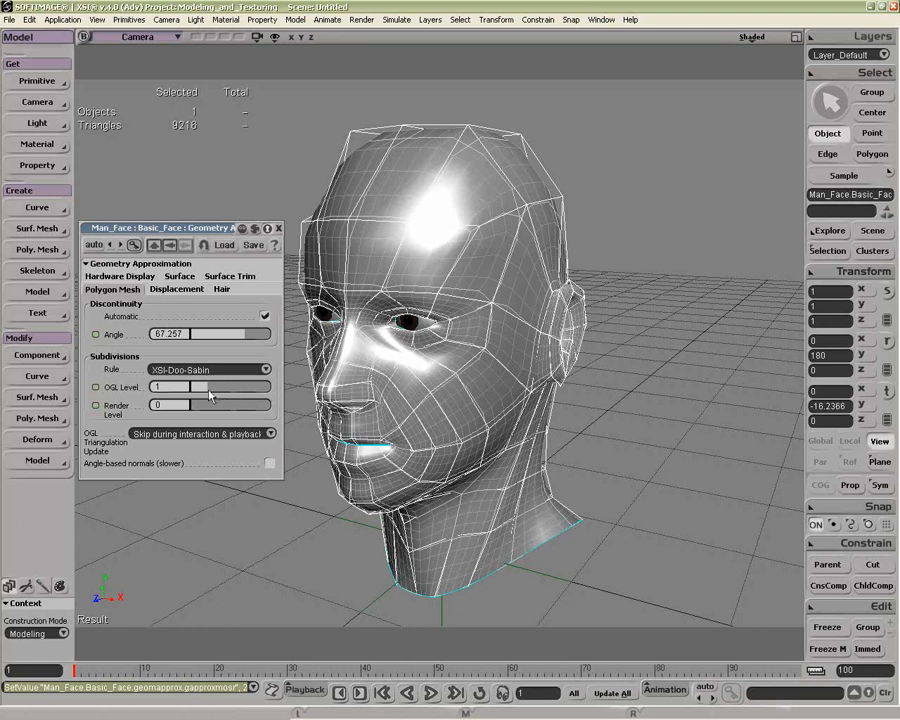
click(235, 395)
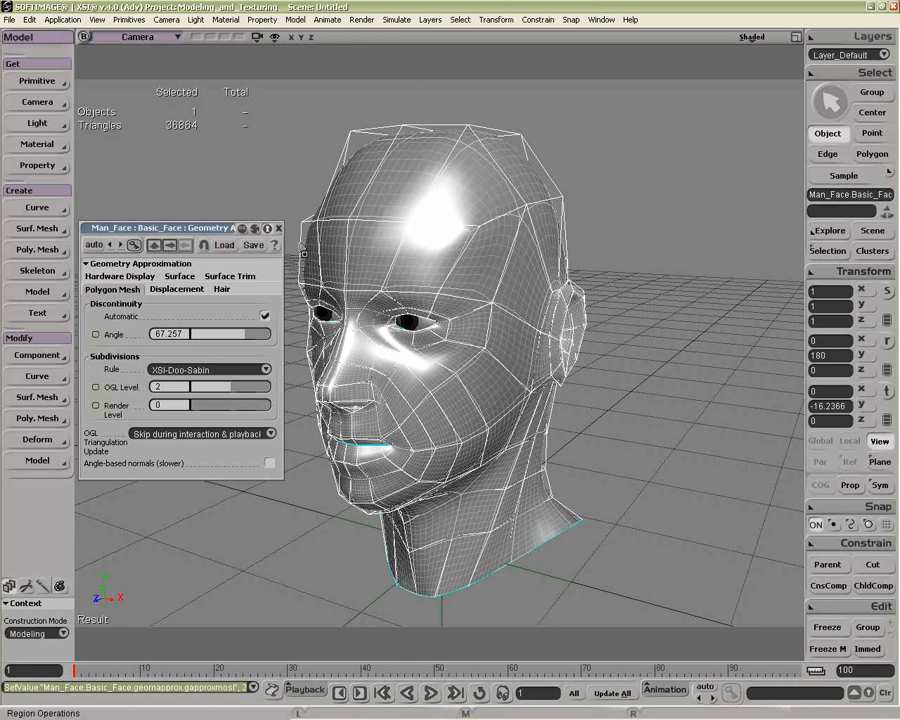
Step: Change the face mesh's subdivision rule to Linear
click(230, 370)
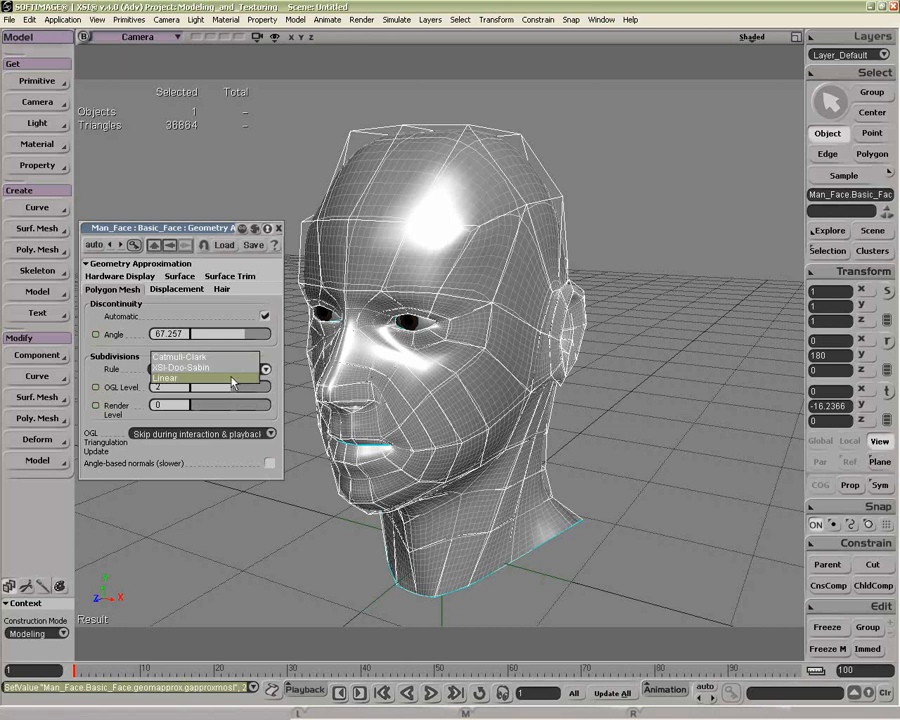
click(236, 380)
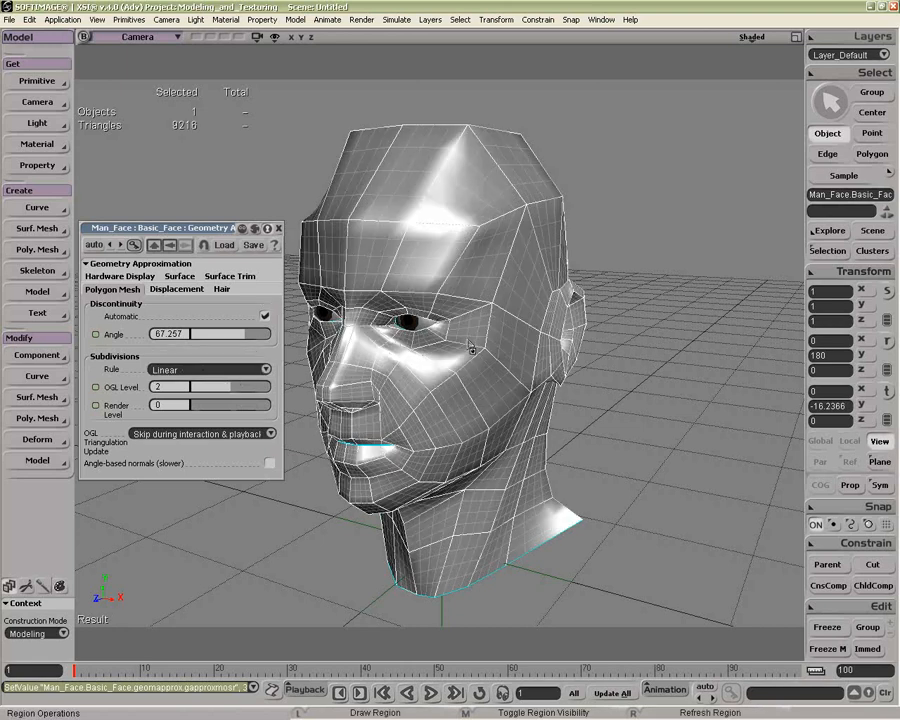
Step: Change the face mesh's subdivision rule from Linear to Catmull-Clark
key(o)
mouse_move(479, 344)
mouse_down()
mouse_move(446, 283)
mouse_move(466, 257)
mouse_move(508, 342)
mouse_move(468, 344)
mouse_move(478, 342)
mouse_up()
key(o)
mouse_move(541, 287)
mouse_down()
mouse_move(504, 293)
mouse_move(541, 303)
mouse_up()
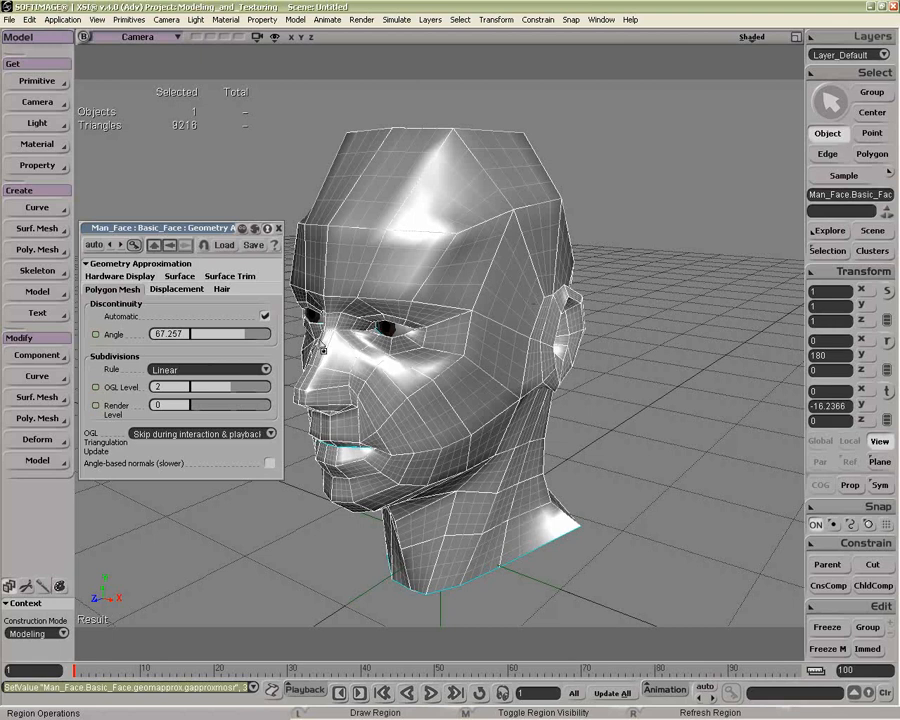
click(205, 369)
click(201, 355)
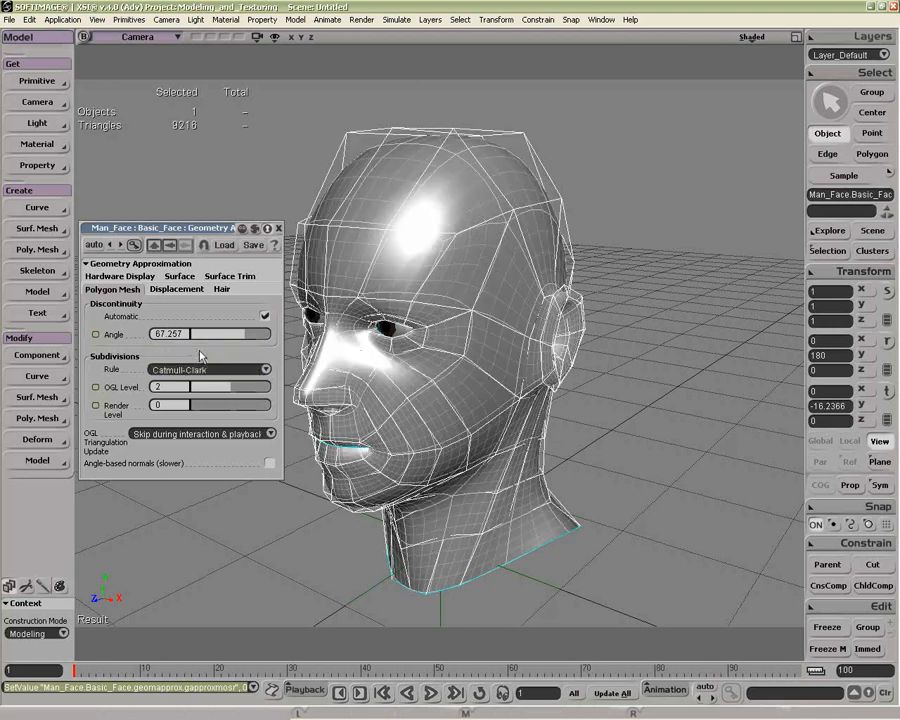
Step: Select the large hull polygon above the forehead, try translating it away from the head, and undo the move
key(q)
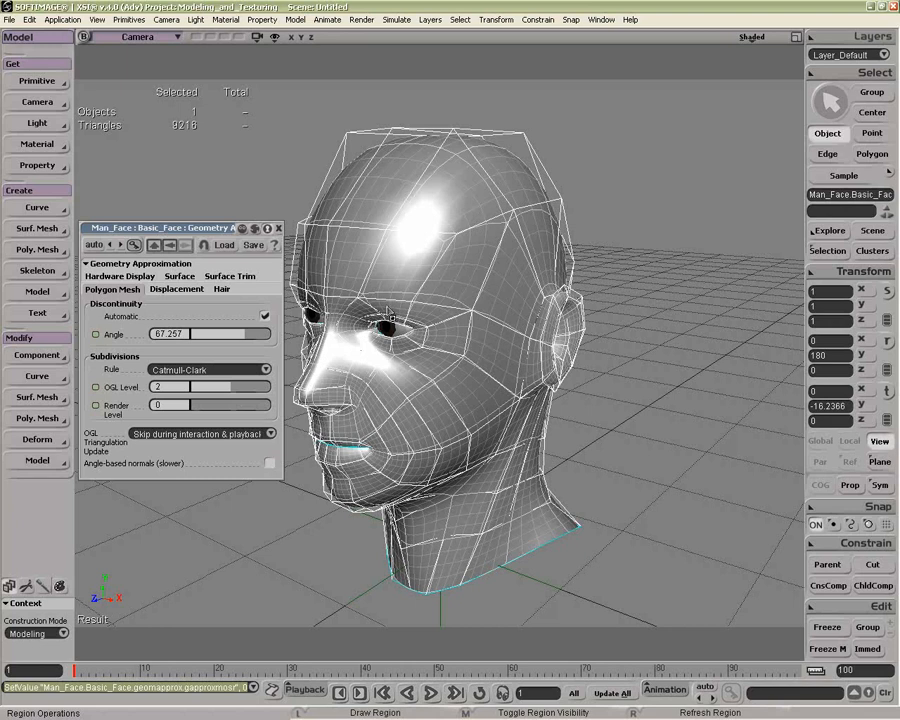
key(u)
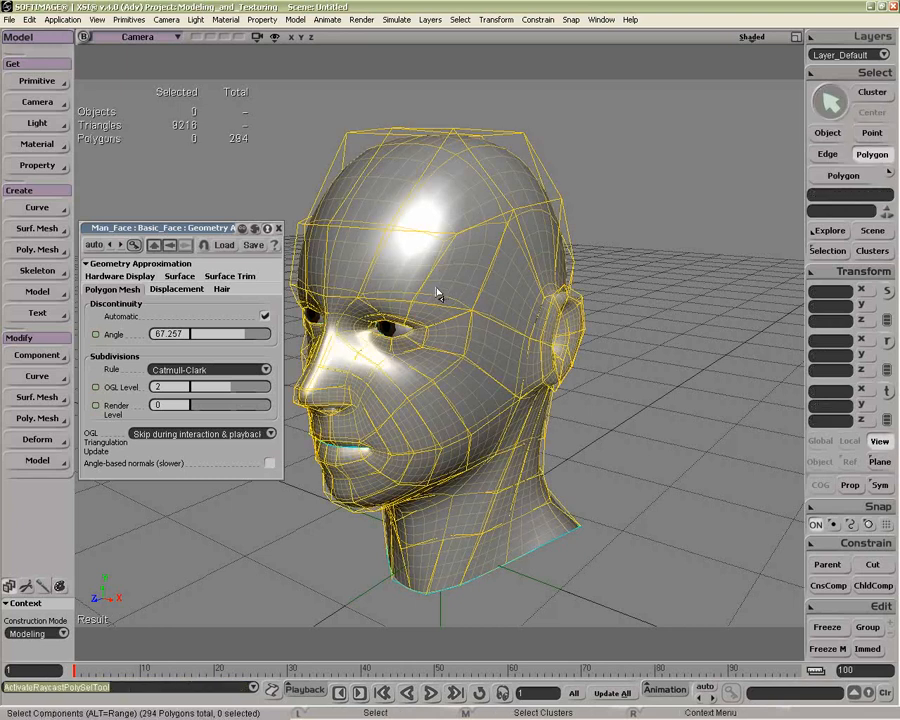
click(380, 224)
click(342, 181)
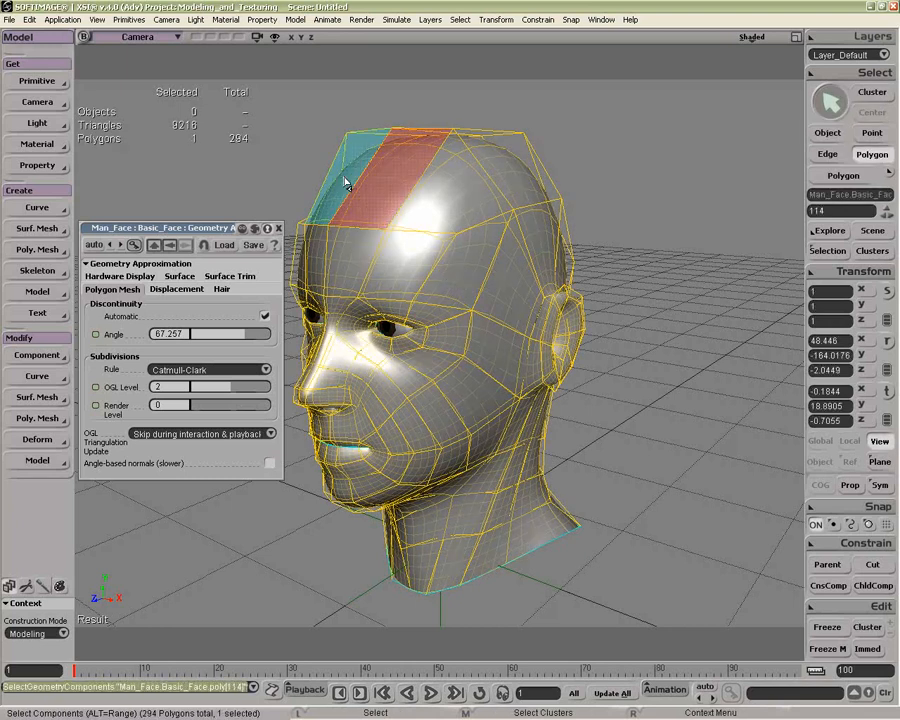
click(379, 191)
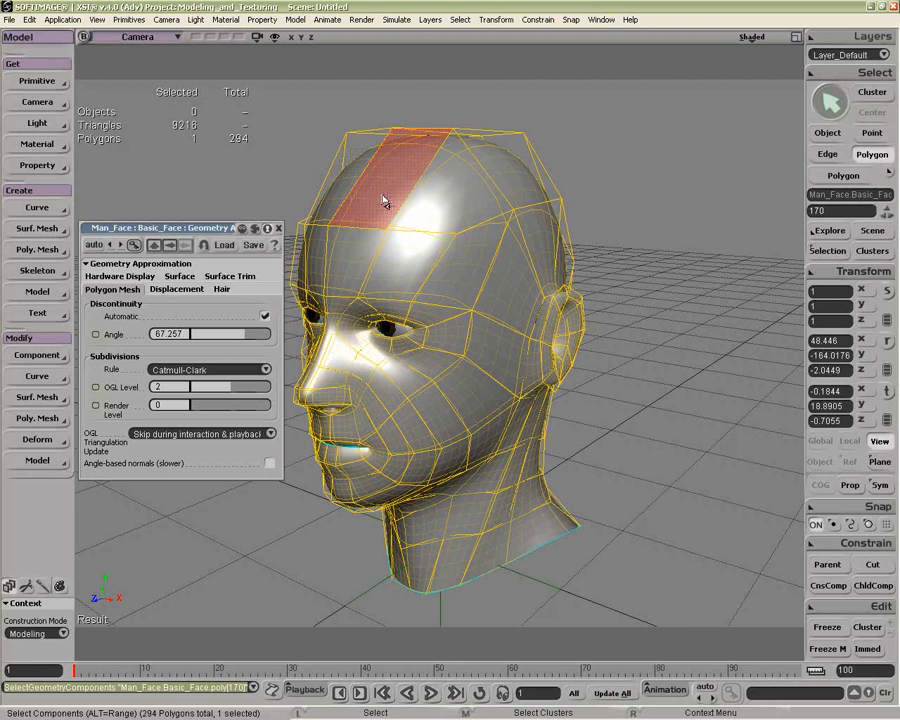
key(v)
drag(376, 161, 262, 120)
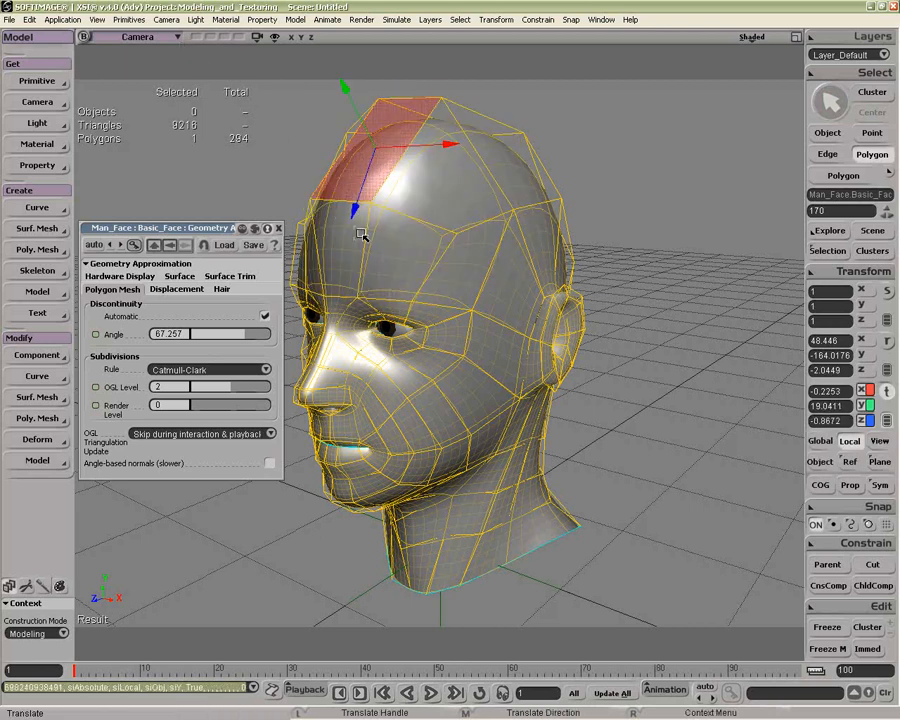
key(ctrl+z)
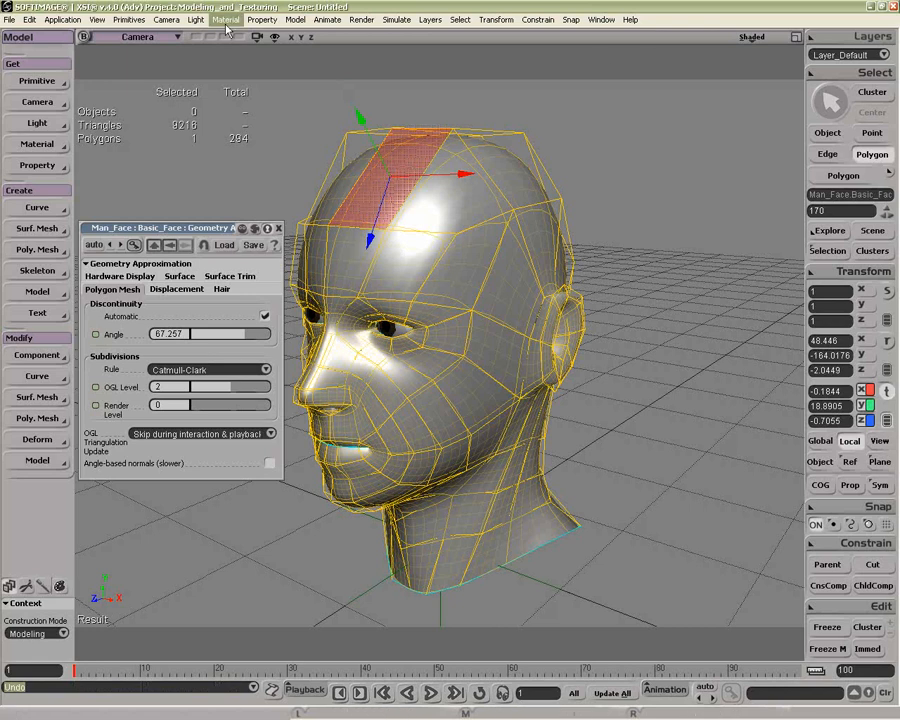
Step: Hide the PolyMesh Hulls in the camera view
click(274, 37)
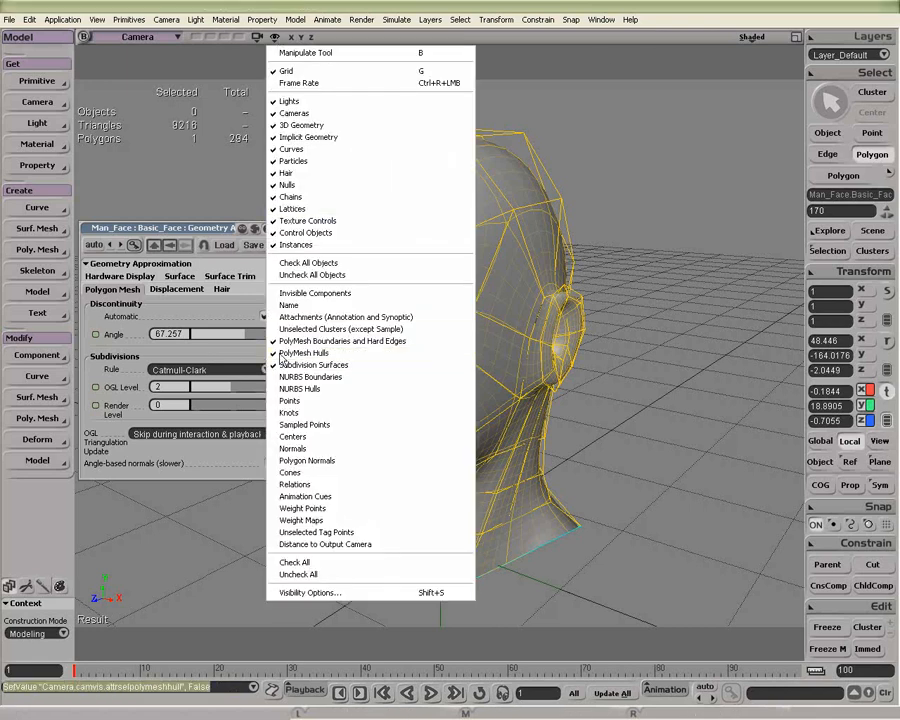
click(285, 353)
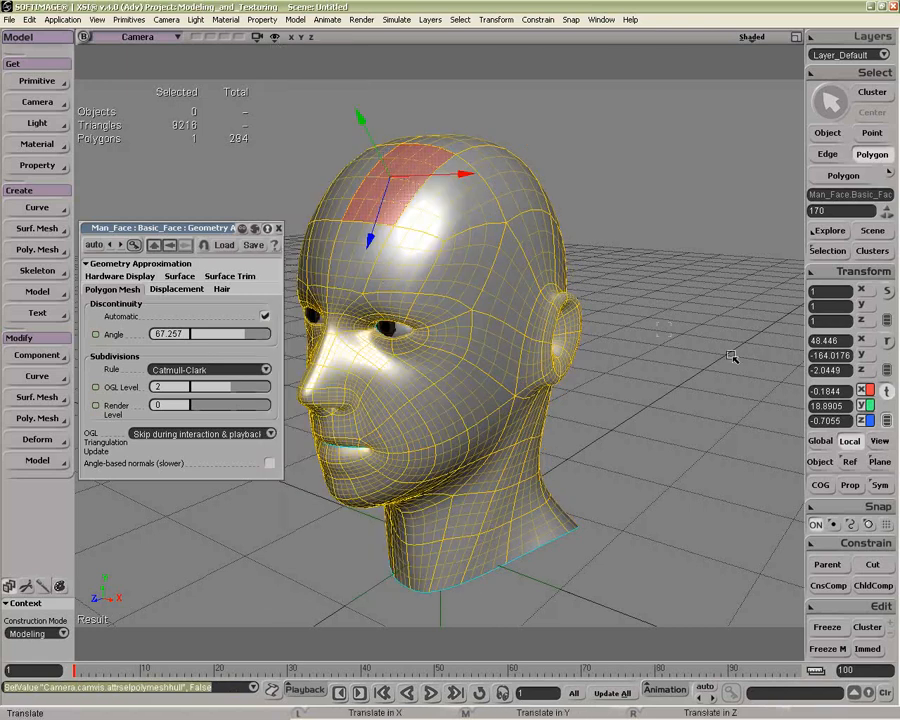
Step: Try translating the selected forehead polygon with the hull hidden, and undo the move
drag(362, 115, 316, 213)
key(ctrl+z)
key(ctrl+z)
key(ctrl+z)
key(ctrl+z)
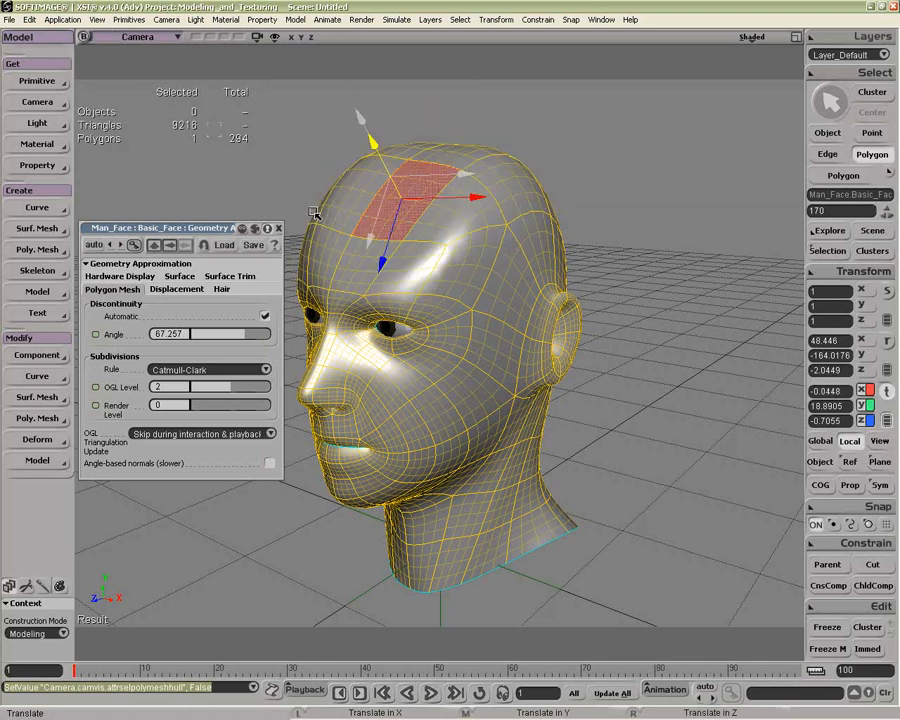
Step: Pick polygons one by one across the temple, cheek and side of the head to examine their outlines, ending back in object selection
key(u)
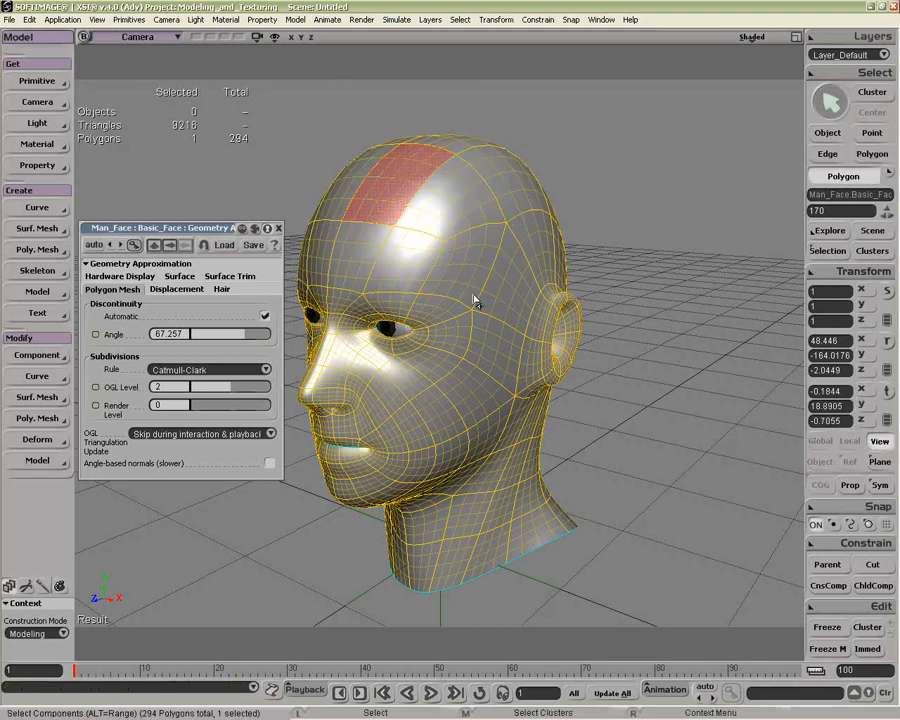
click(473, 296)
click(499, 292)
click(496, 344)
click(469, 403)
click(459, 339)
click(513, 289)
click(551, 261)
click(558, 282)
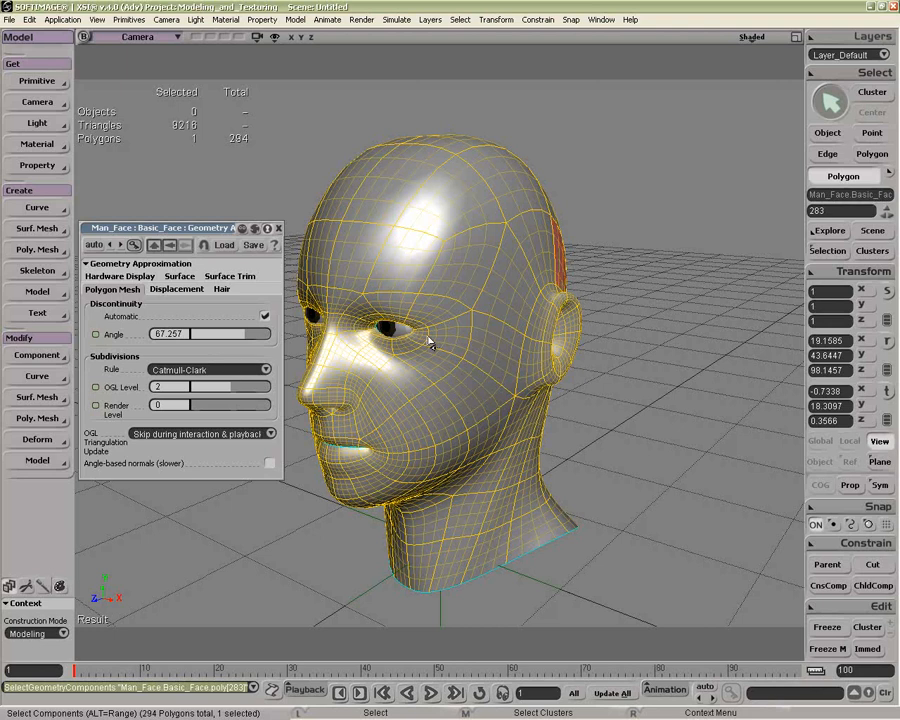
key(space)
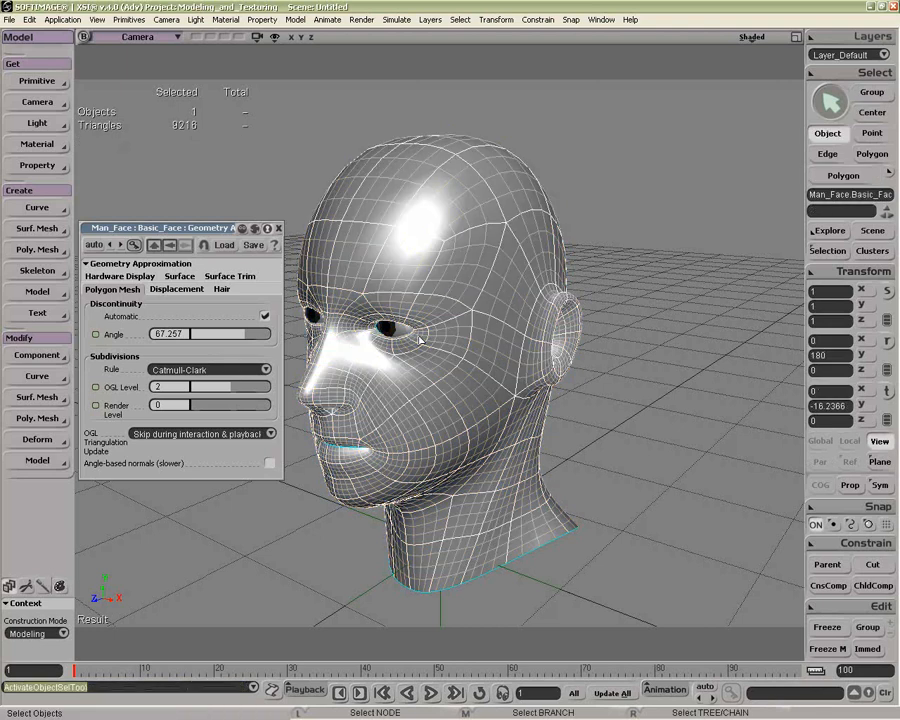
Step: Preview the face in a render region, hide the region and set the mesh's Render Level to 2
drag(215, 233, 215, 220)
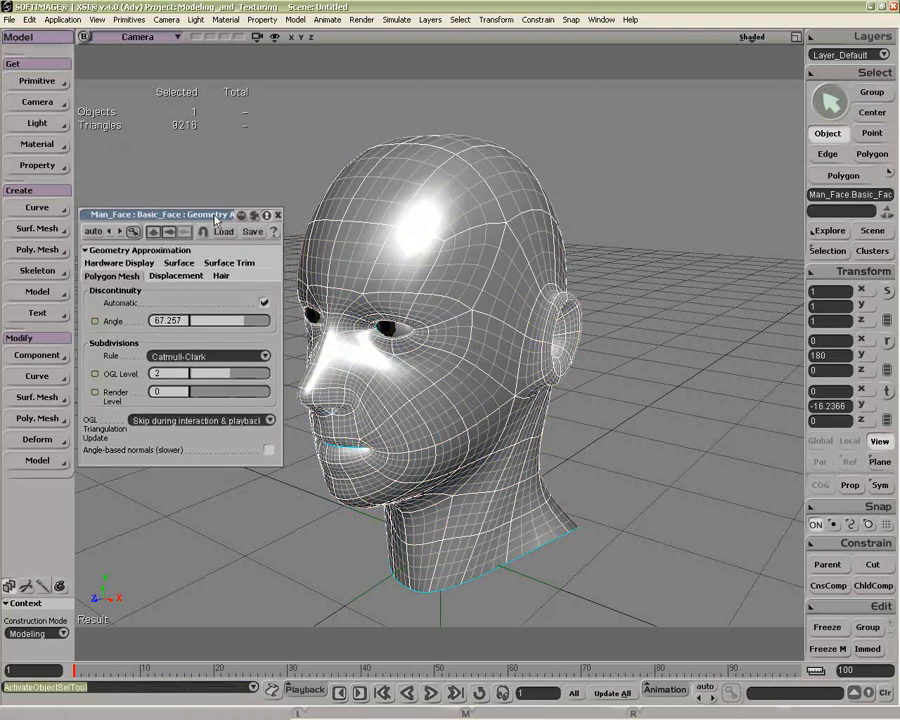
key(q)
drag(478, 488, 297, 161)
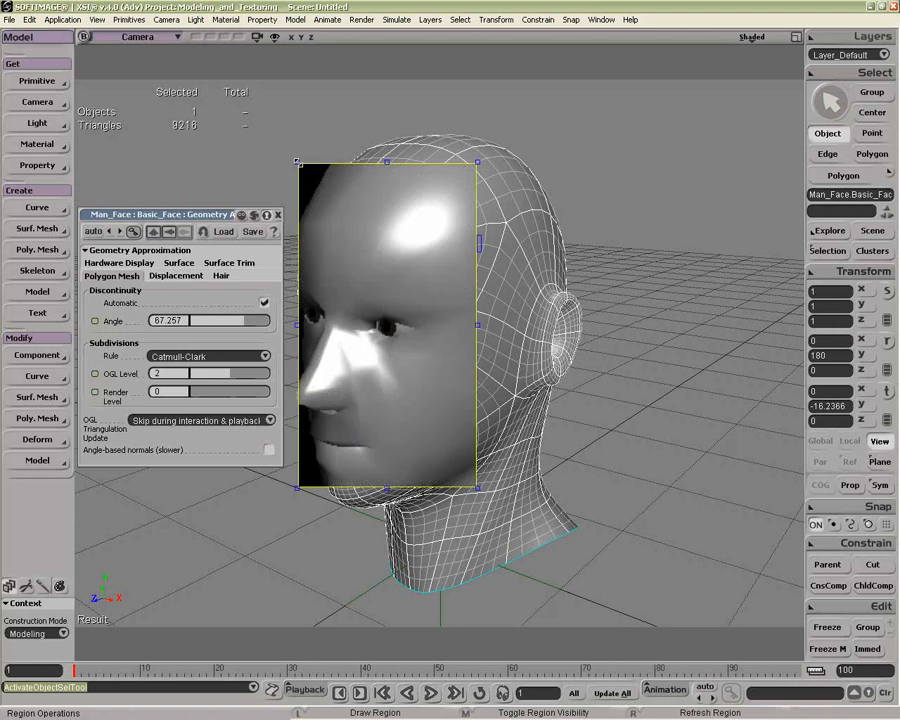
middle_click(273, 158)
click(216, 392)
click(228, 392)
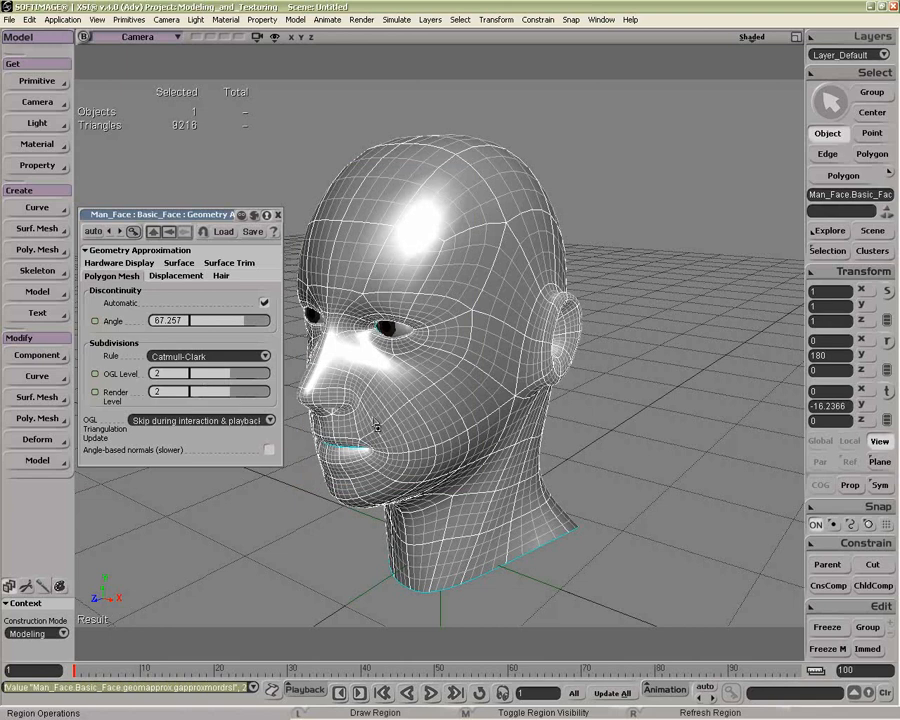
Step: Step the OGL and render levels together down to 0 and back up to 2 to compare the head's smoothness
key(ctrl+z)
key(ctrl+z)
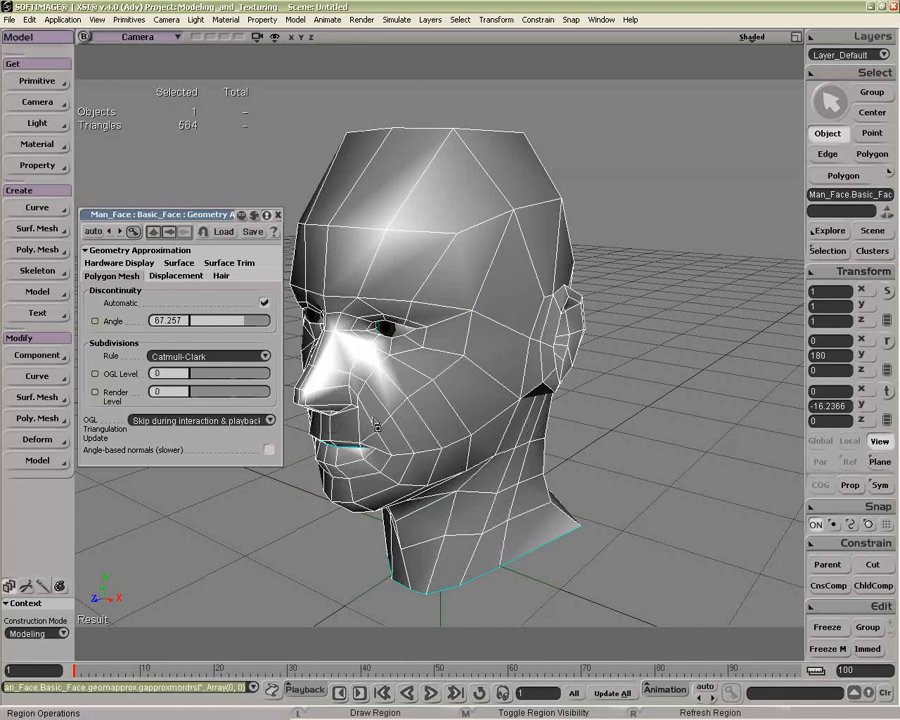
key(ctrl+y)
key(ctrl+y)
key(ctrl+z)
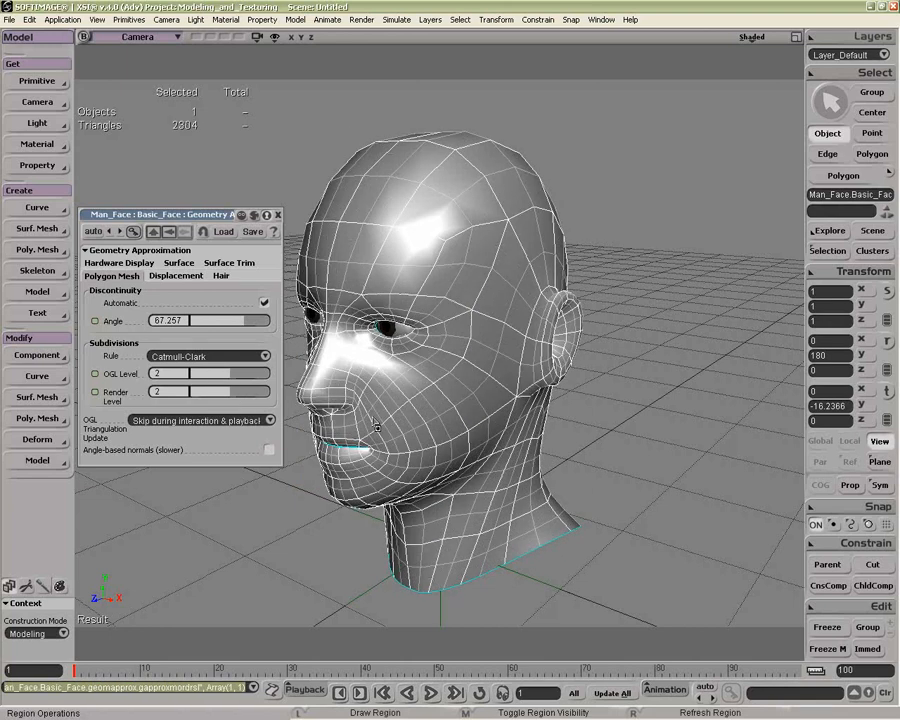
key(ctrl+z)
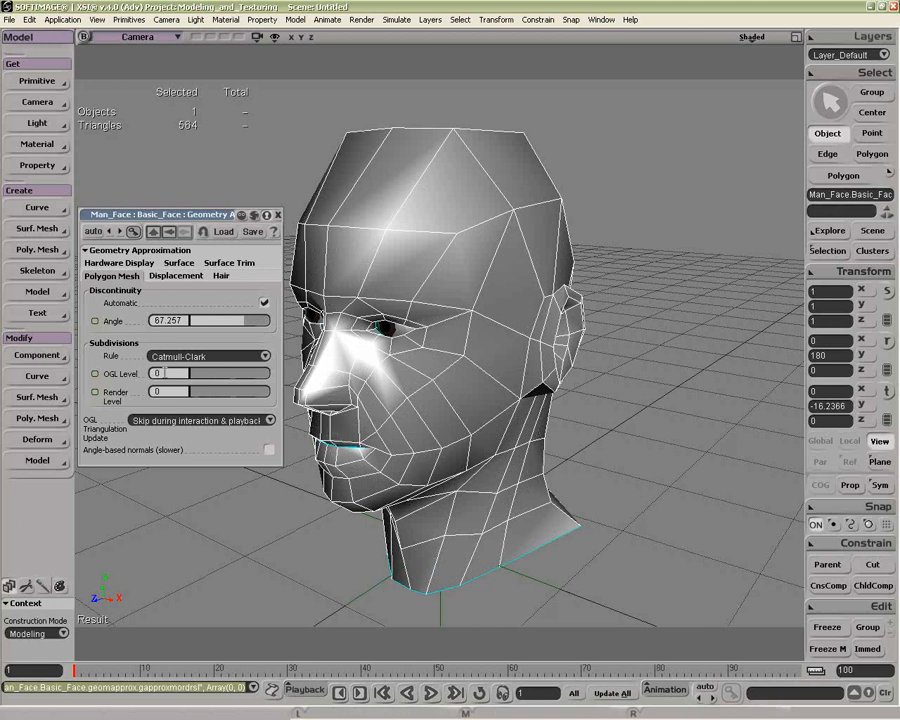
key(ctrl+y)
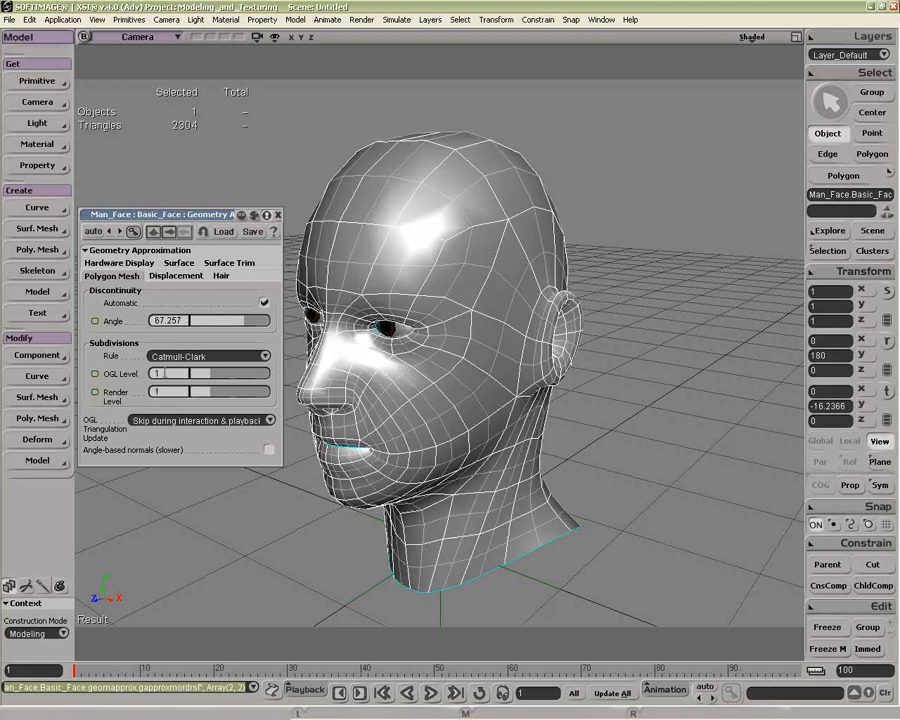
key(ctrl+y)
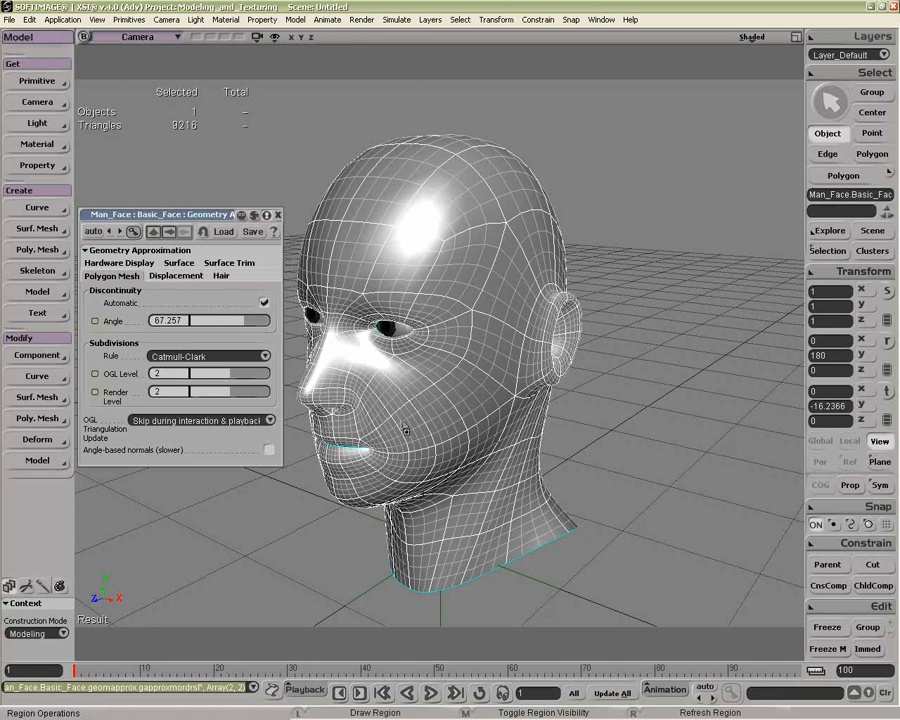
Step: Select the whole Man_Face model and hide it
key(space)
right_click(458, 589)
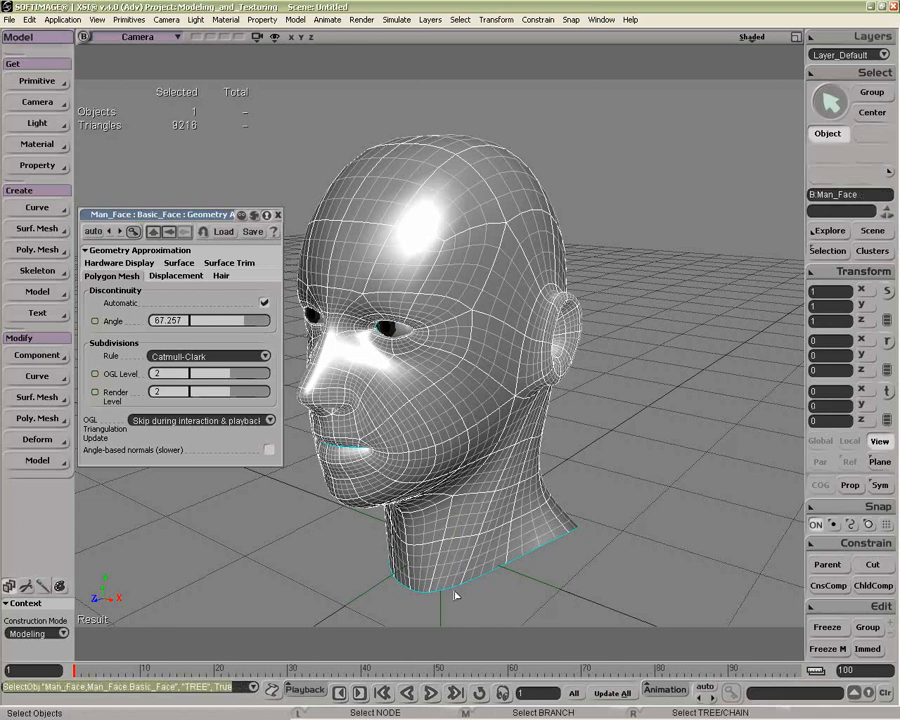
key(h)
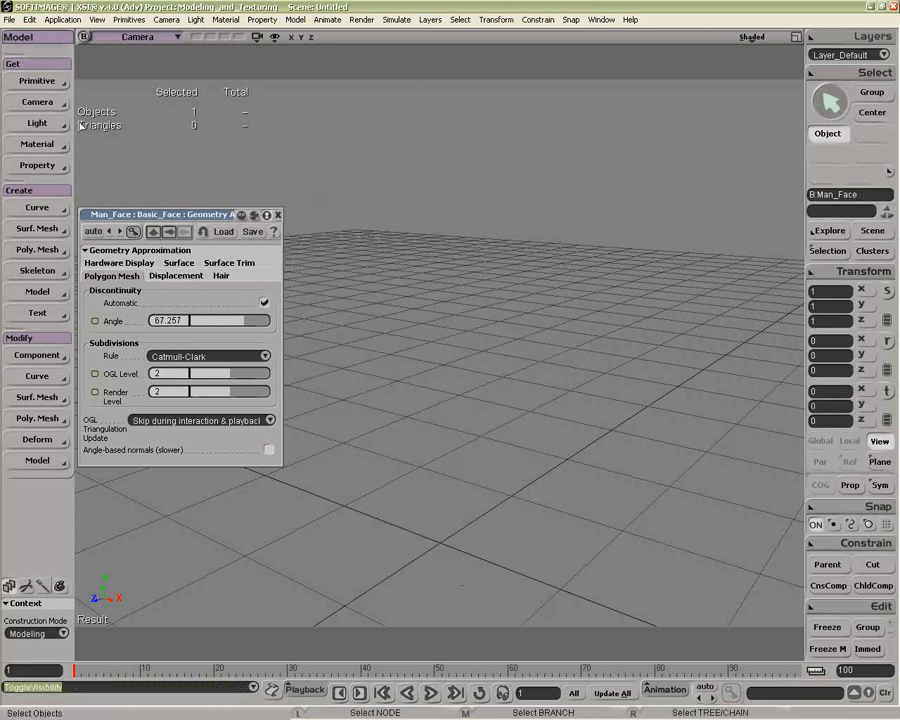
Step: Create a polygon mesh cube, reduce its length to 2.867 and frame it in the camera view
click(37, 81)
mouse_move(114, 112)
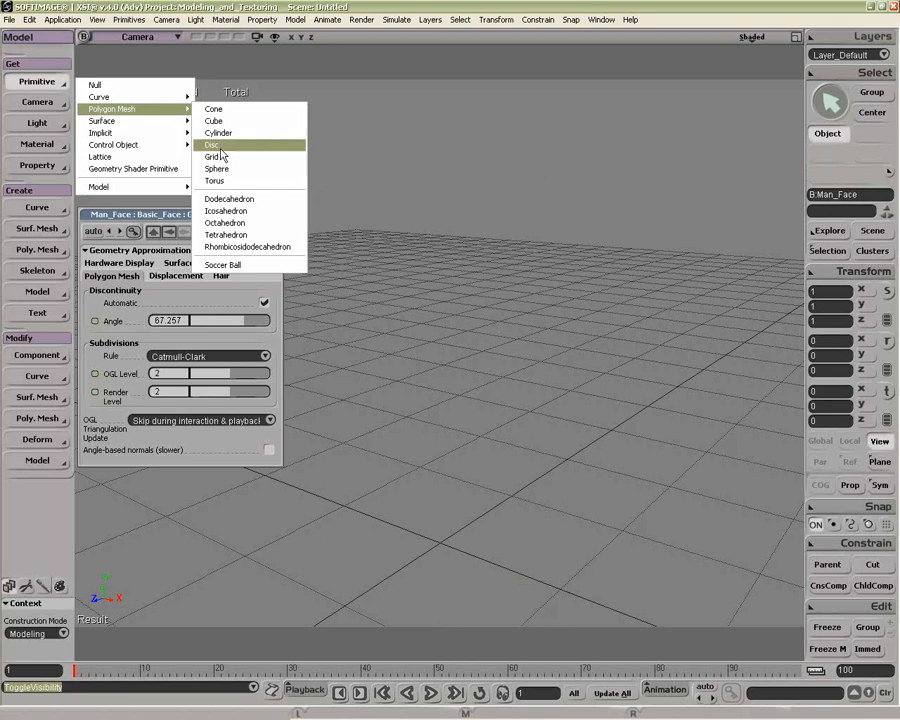
click(222, 121)
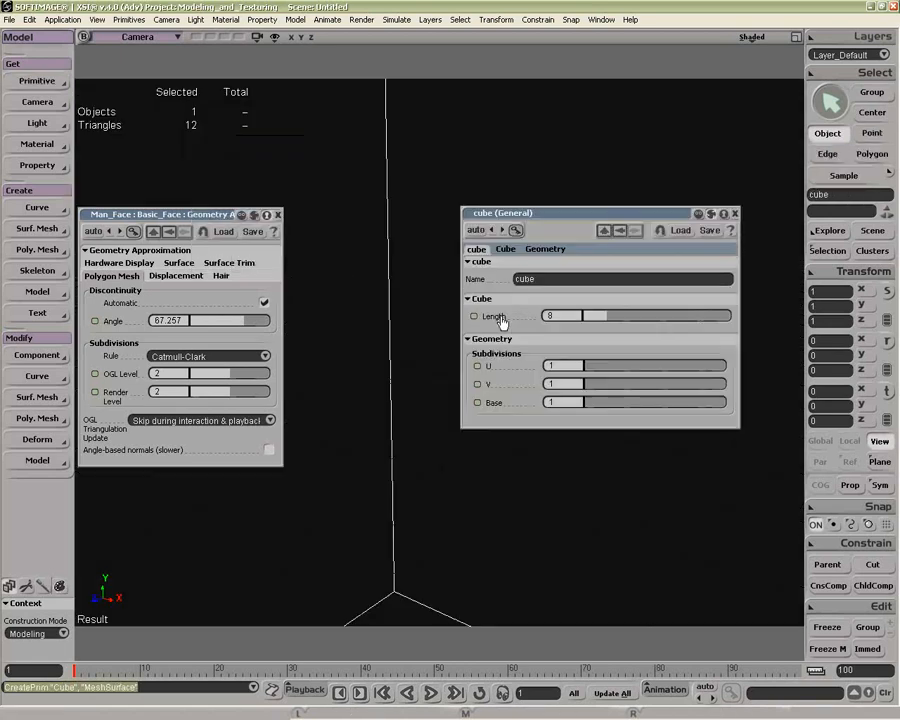
drag(597, 316, 593, 318)
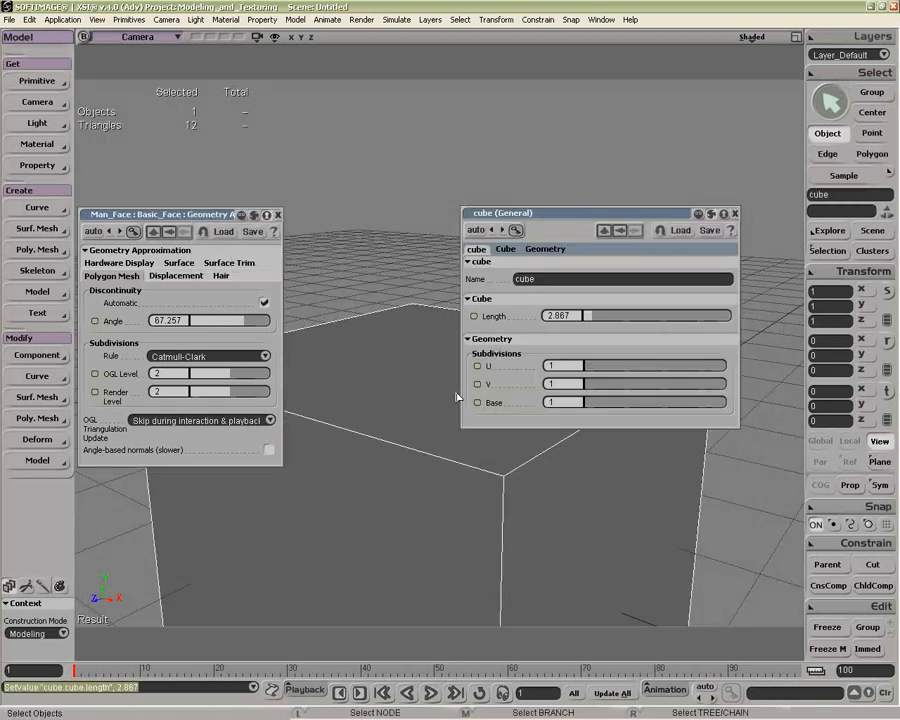
key(f)
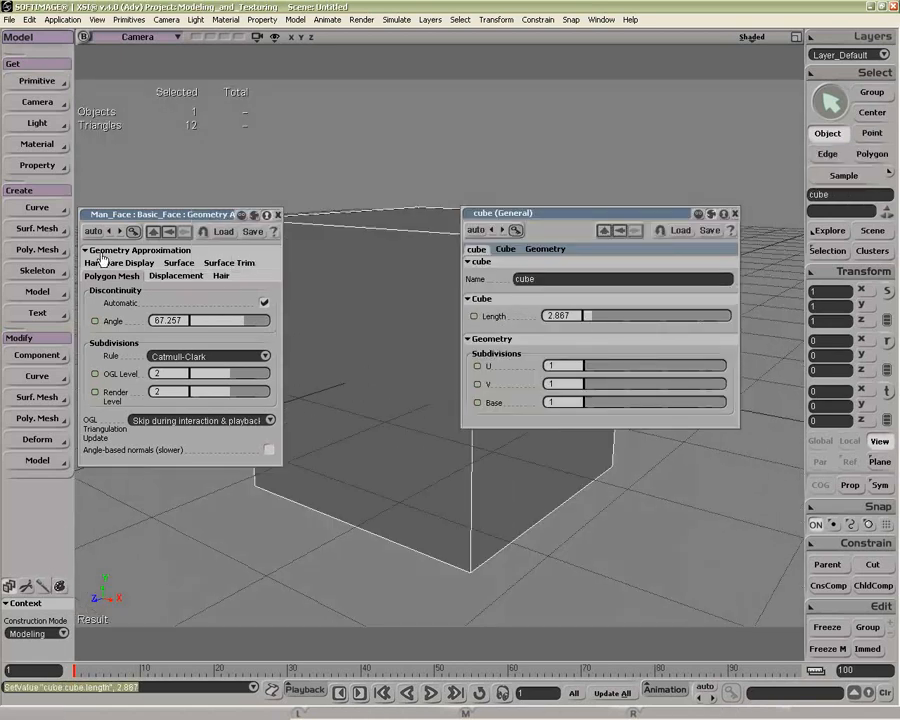
Step: Apply the noIcon_pic image texture to the cube on a local copy of the shared material, with a new Cubic texture projection
key(2)
key(3)
click(37, 207)
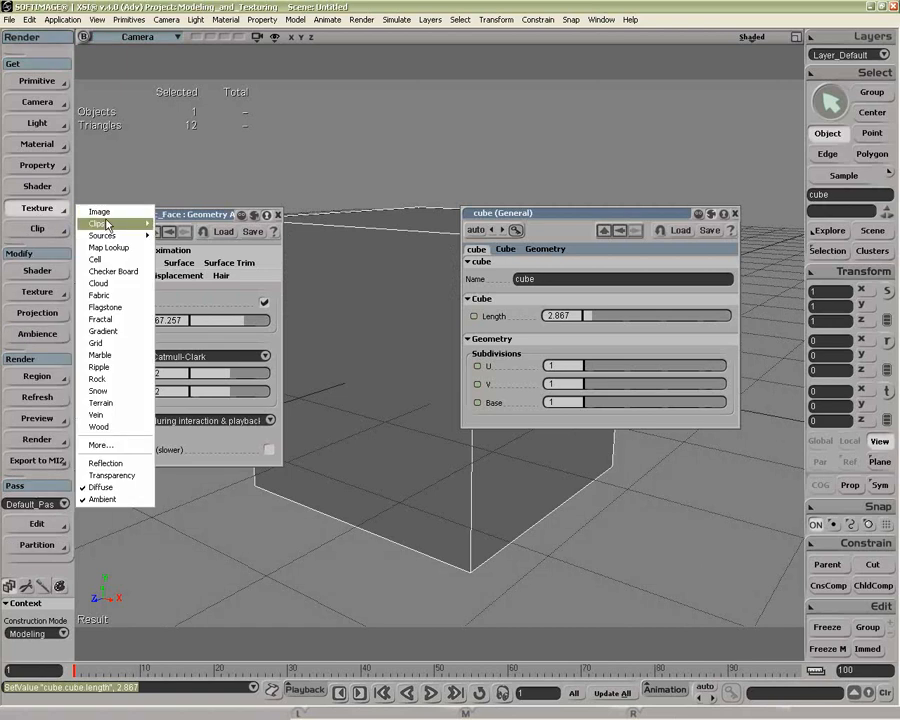
click(128, 151)
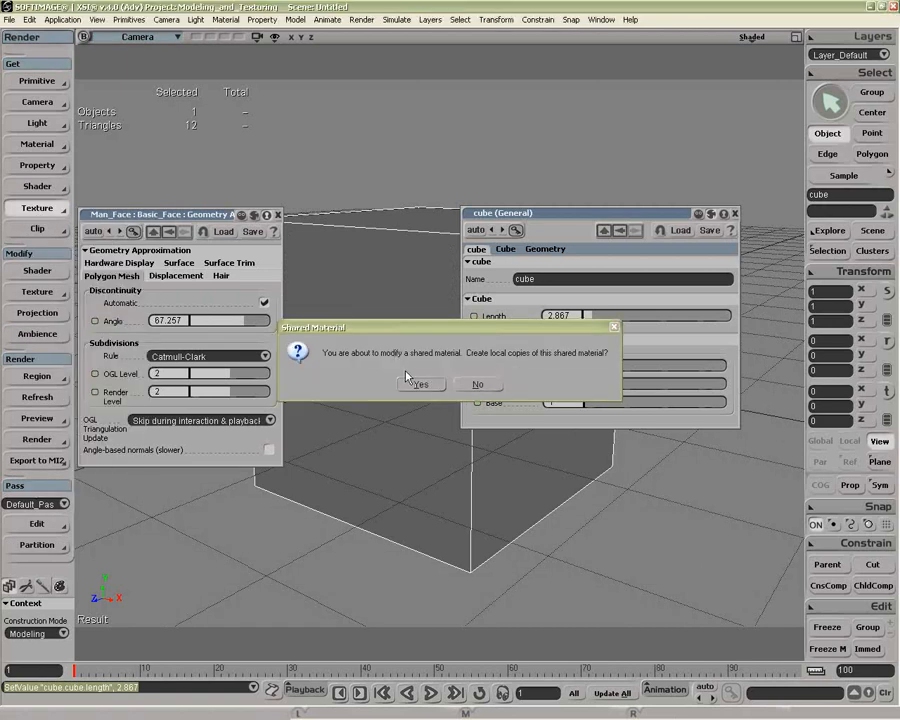
click(418, 384)
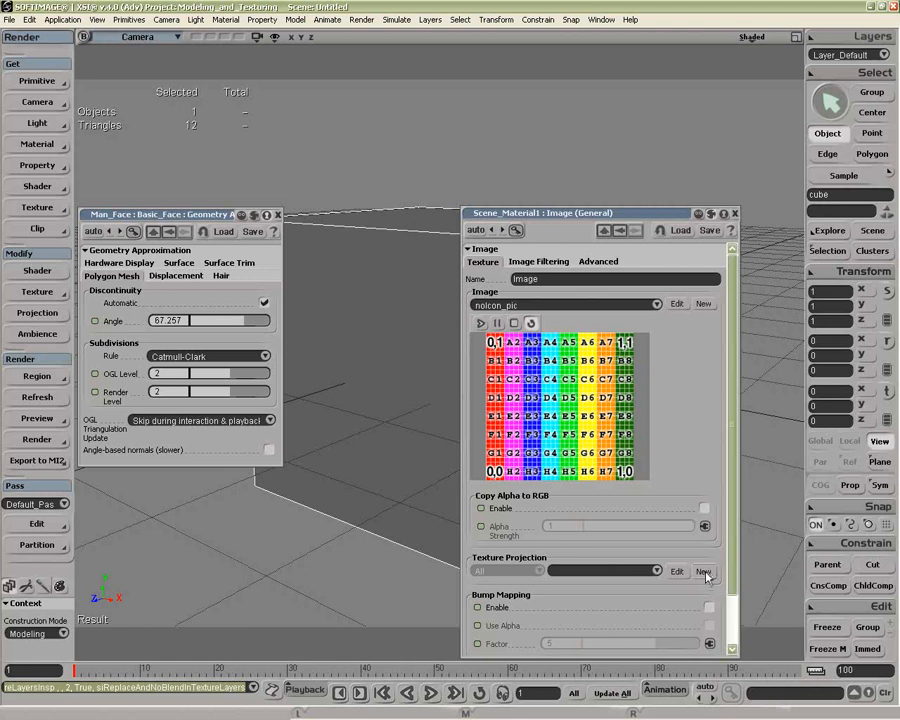
click(705, 573)
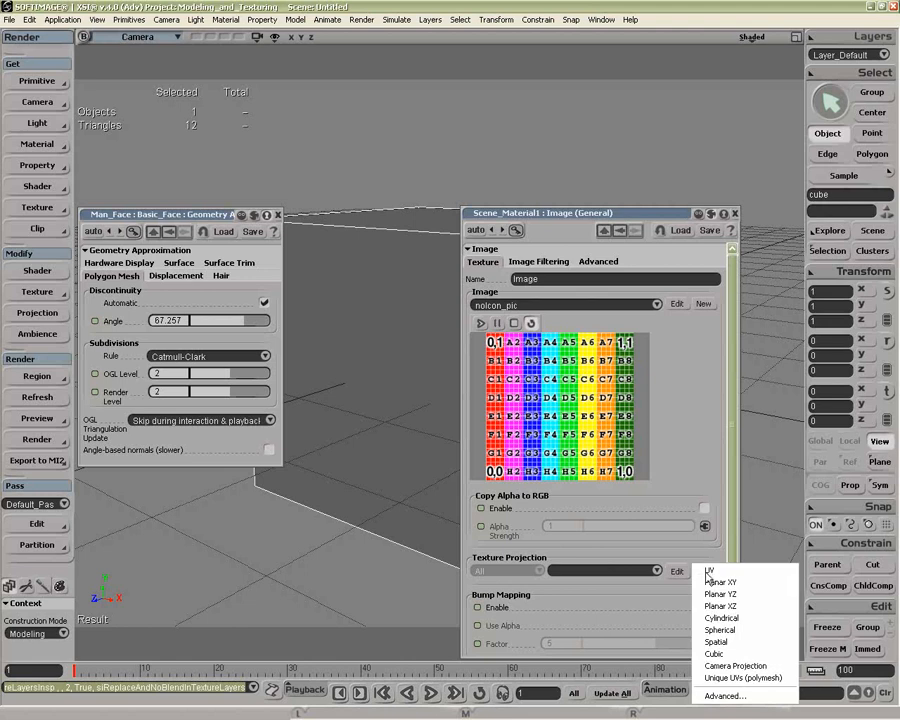
click(728, 659)
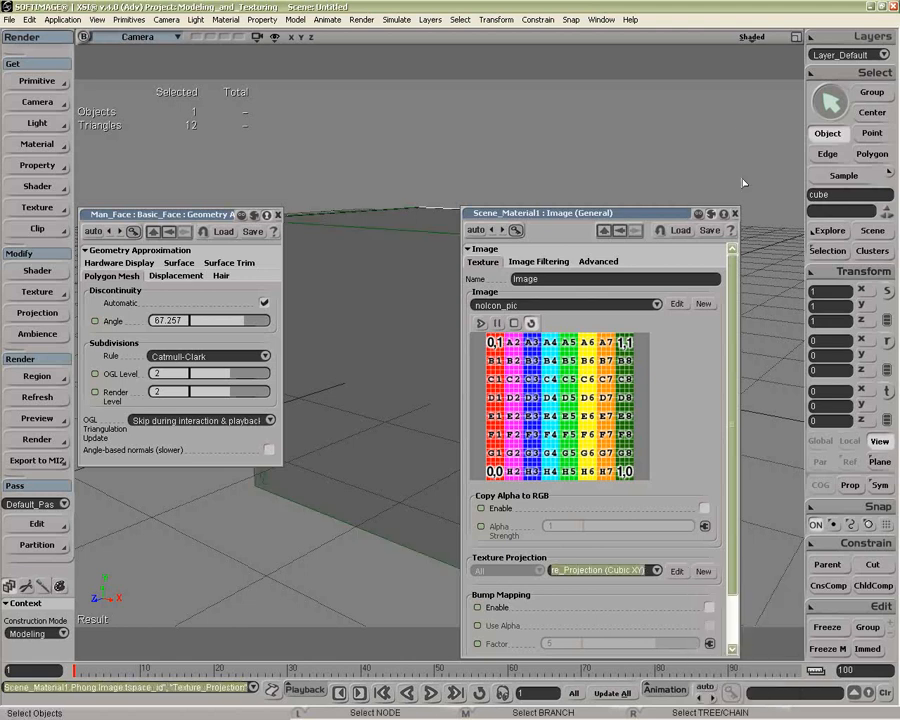
Step: Set the camera view's display mode to Textured Decal and close the image property page
click(750, 38)
click(683, 179)
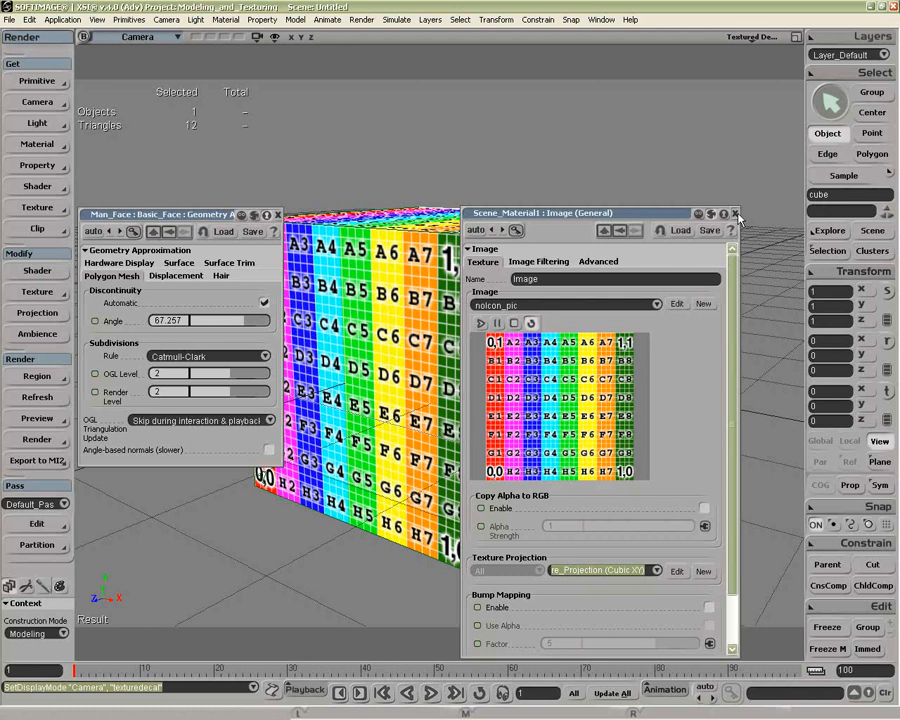
click(543, 310)
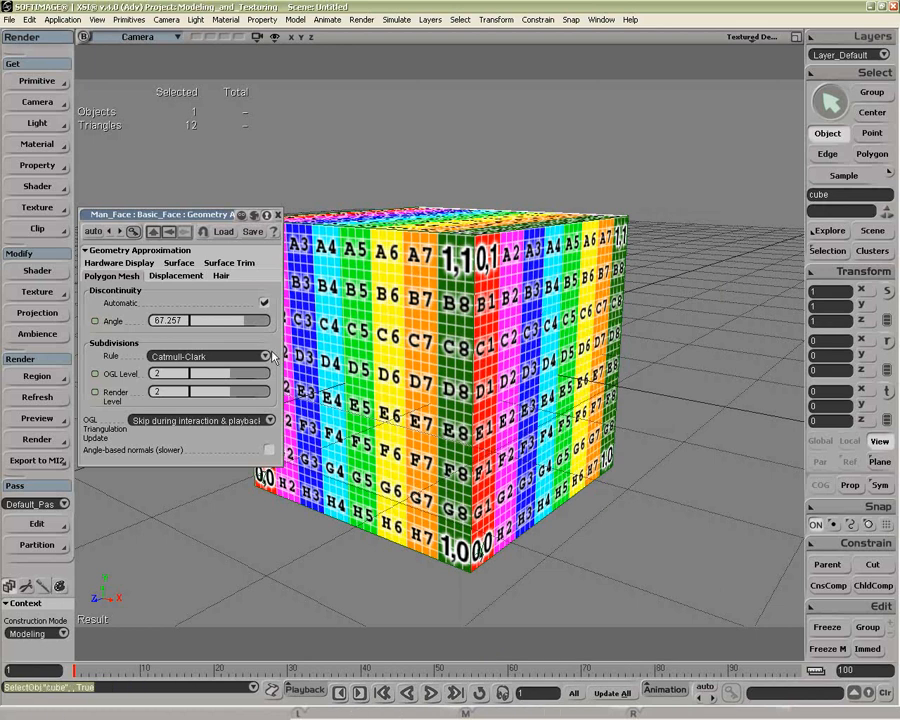
Step: Load the cube's geometry approximation and set its OGL and Render subdivision levels to 3
click(257, 215)
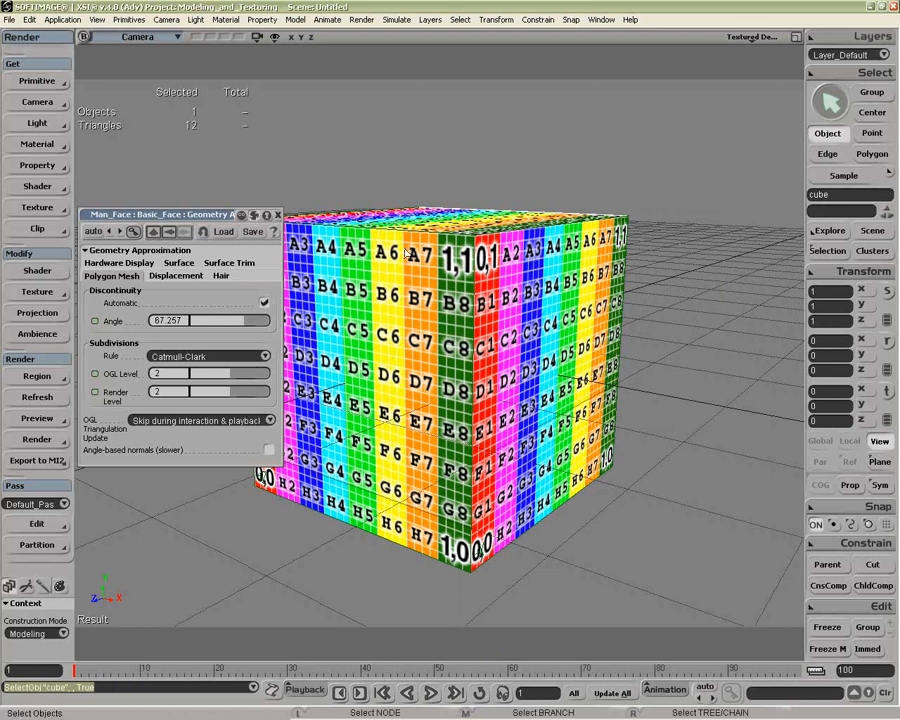
drag(203, 374, 229, 378)
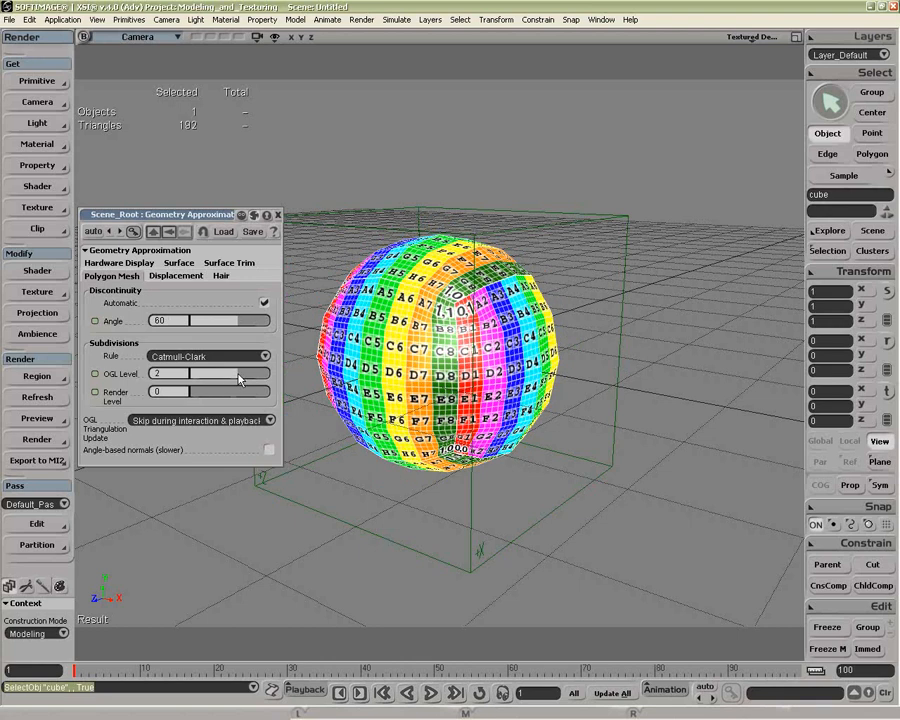
drag(215, 397, 259, 373)
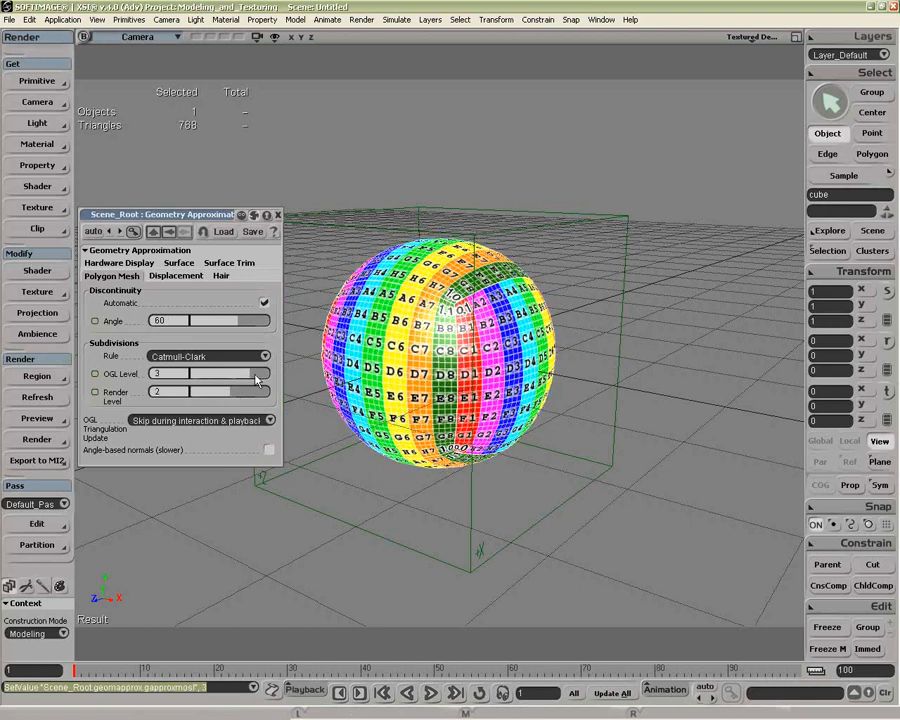
key(o)
drag(455, 302, 447, 327)
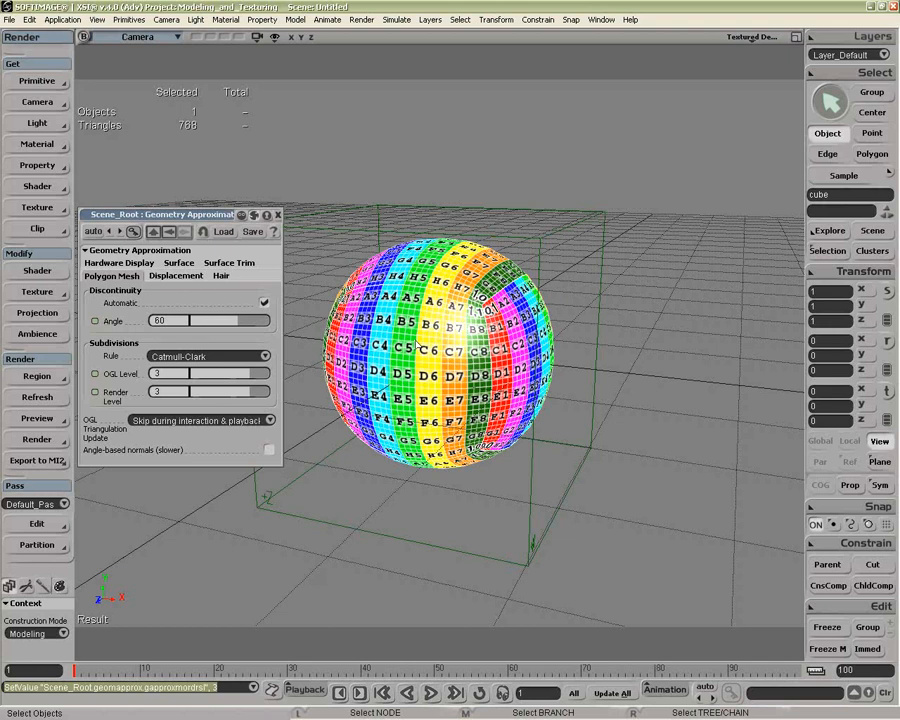
Step: Create a separate polygon mesh from the cube with the Subdivision command
click(414, 347)
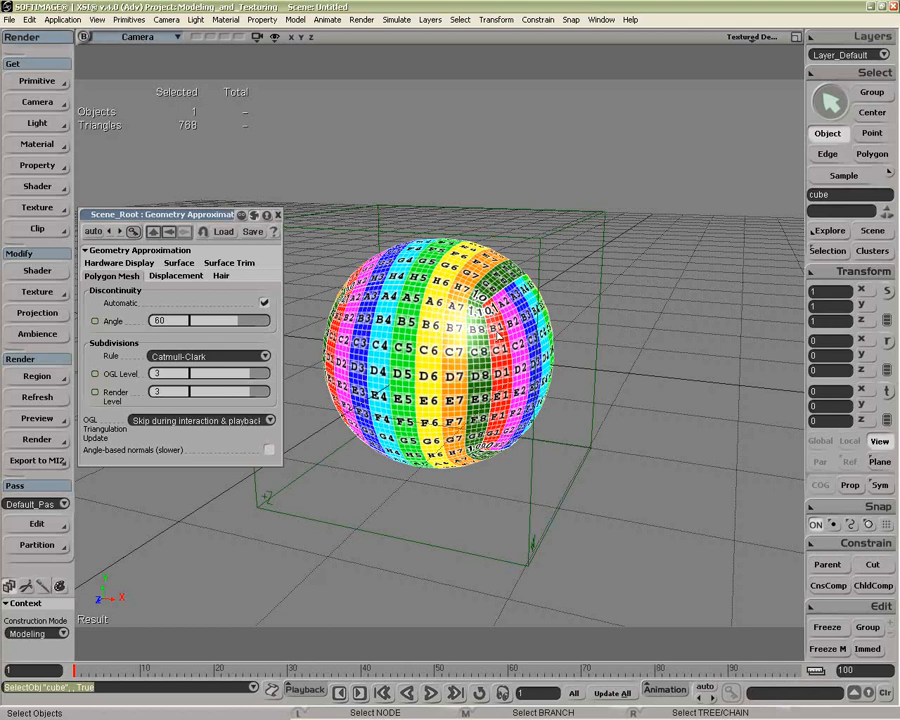
key(p)
drag(497, 354, 438, 334)
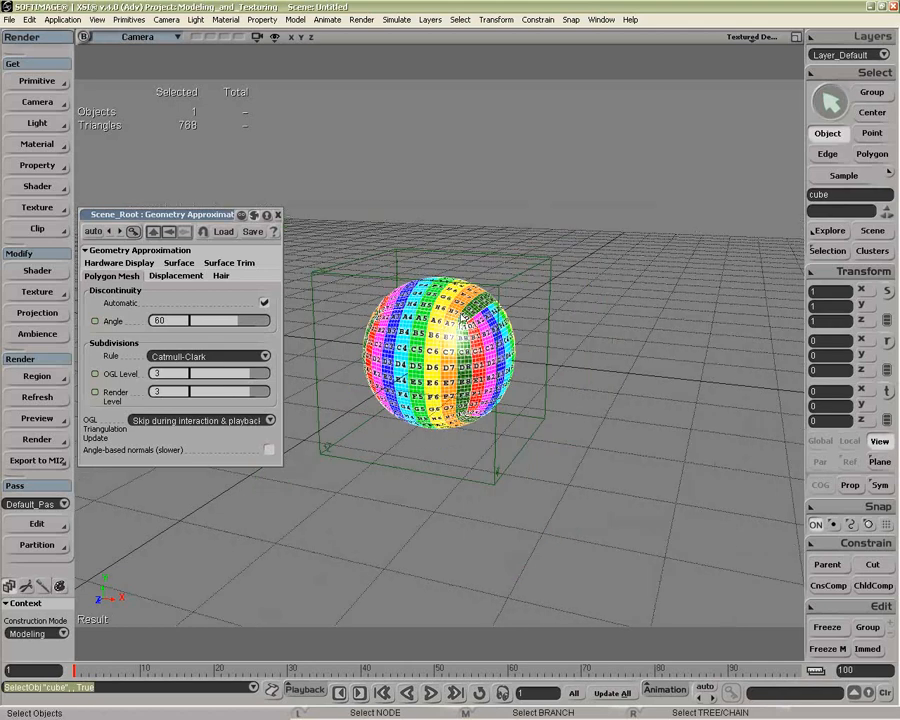
key(1)
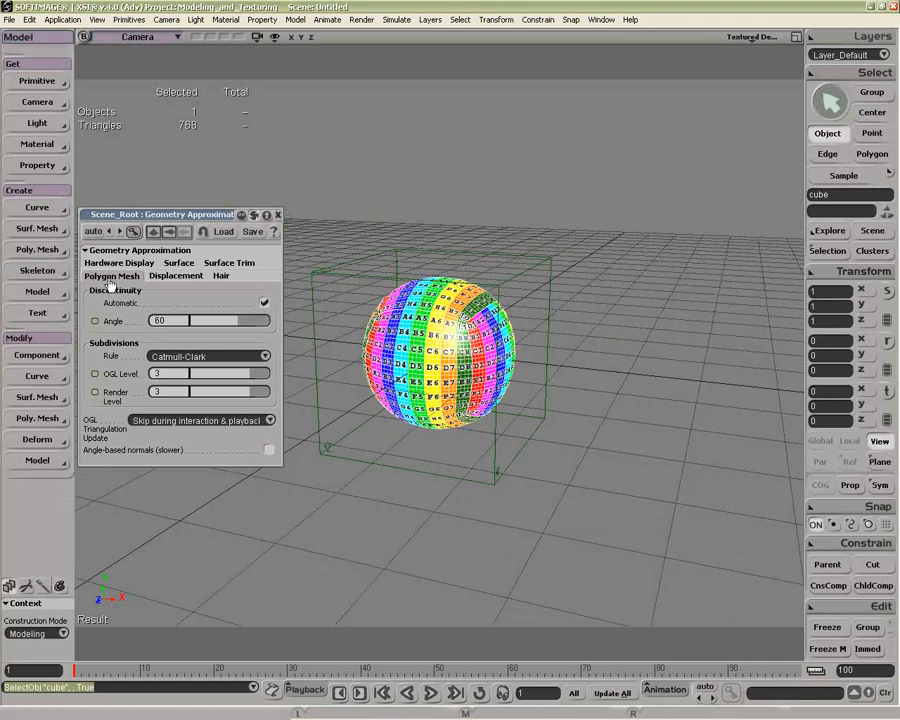
click(37, 250)
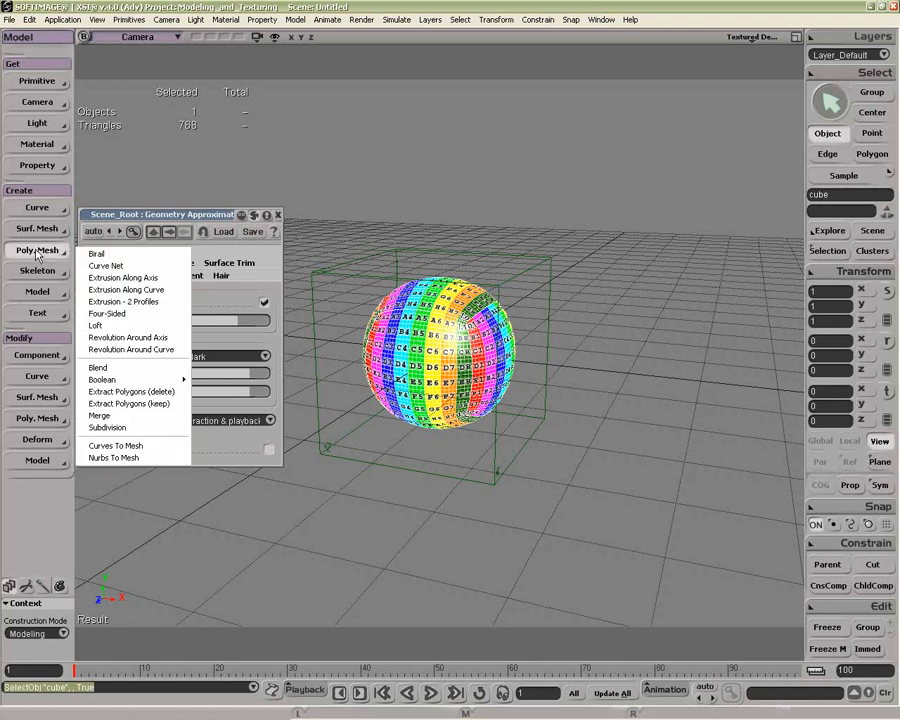
click(119, 428)
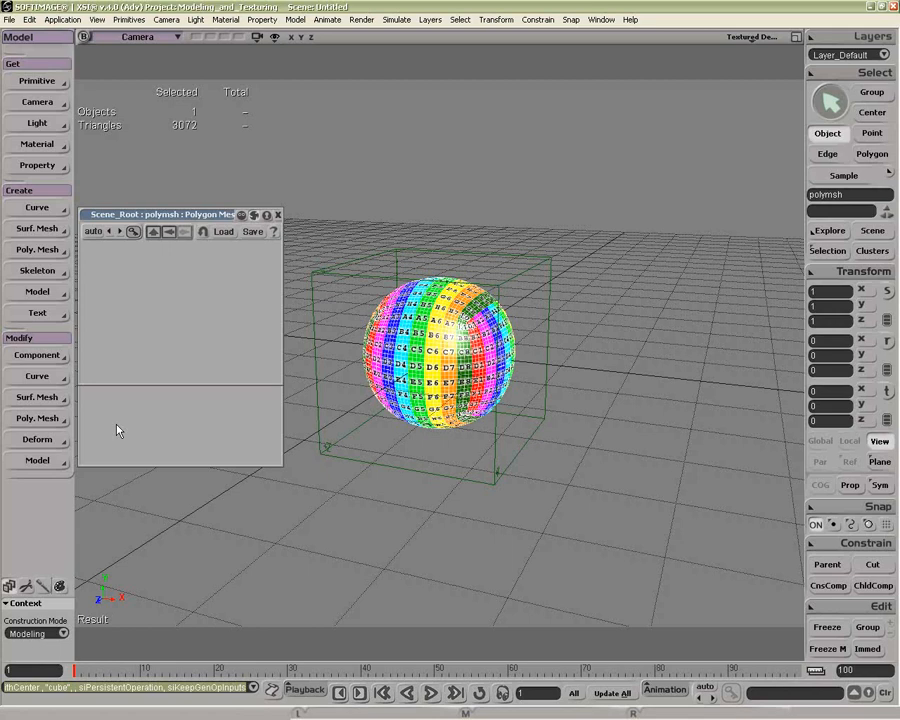
Step: Move the new subdivided mesh beside the cube, to about 4.01 in X
key(v)
drag(485, 418, 820, 380)
drag(538, 450, 476, 448)
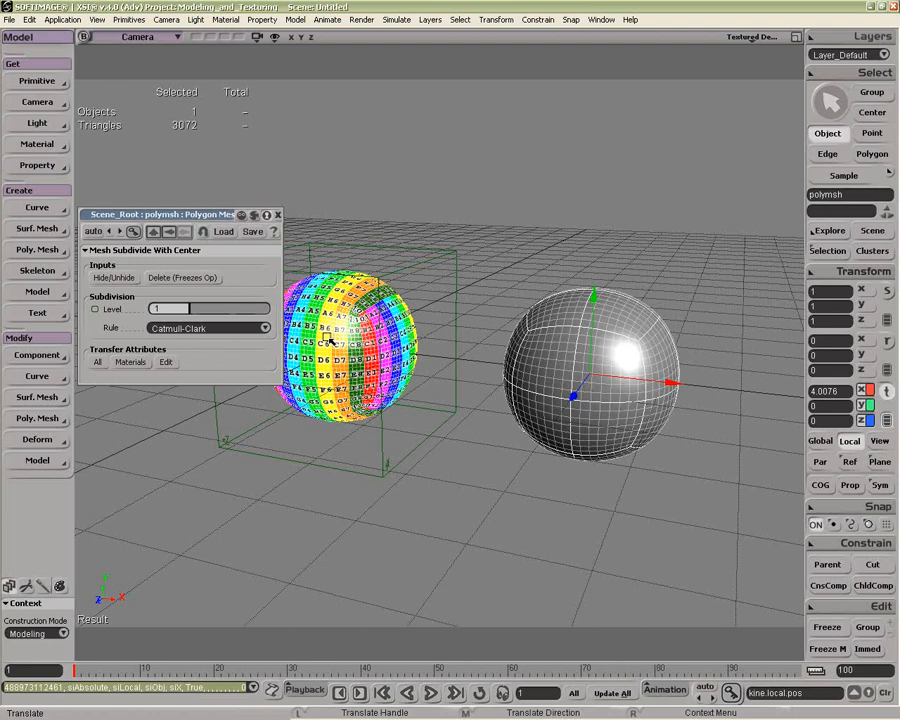
Step: Review the cube's uvspace attributes in the transfer editor and transfer all attributes to the subdivided mesh, closing its property page
click(129, 362)
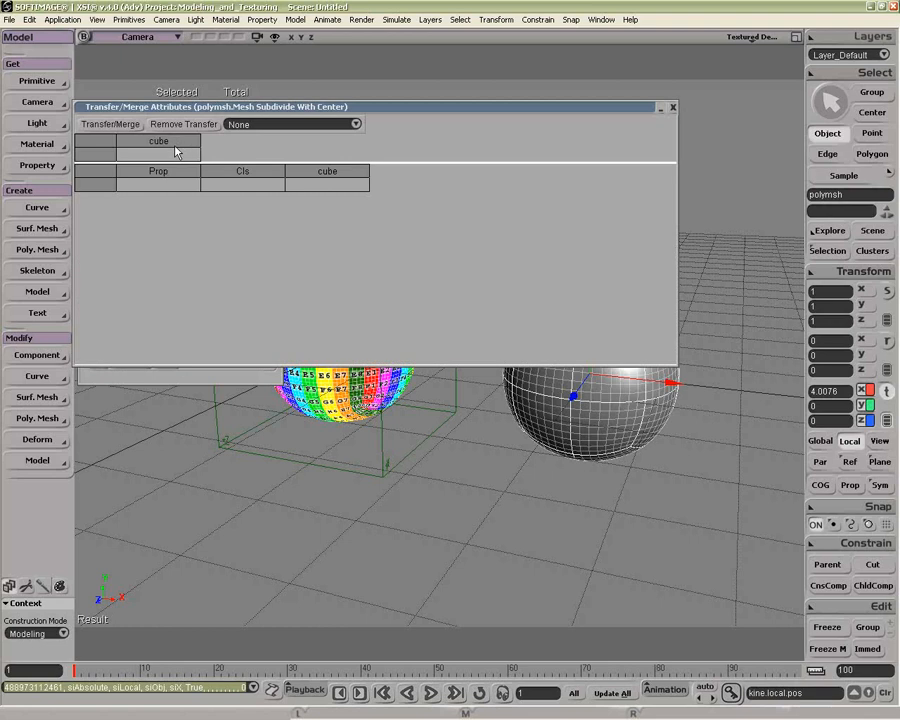
click(342, 122)
click(280, 135)
click(282, 128)
click(281, 131)
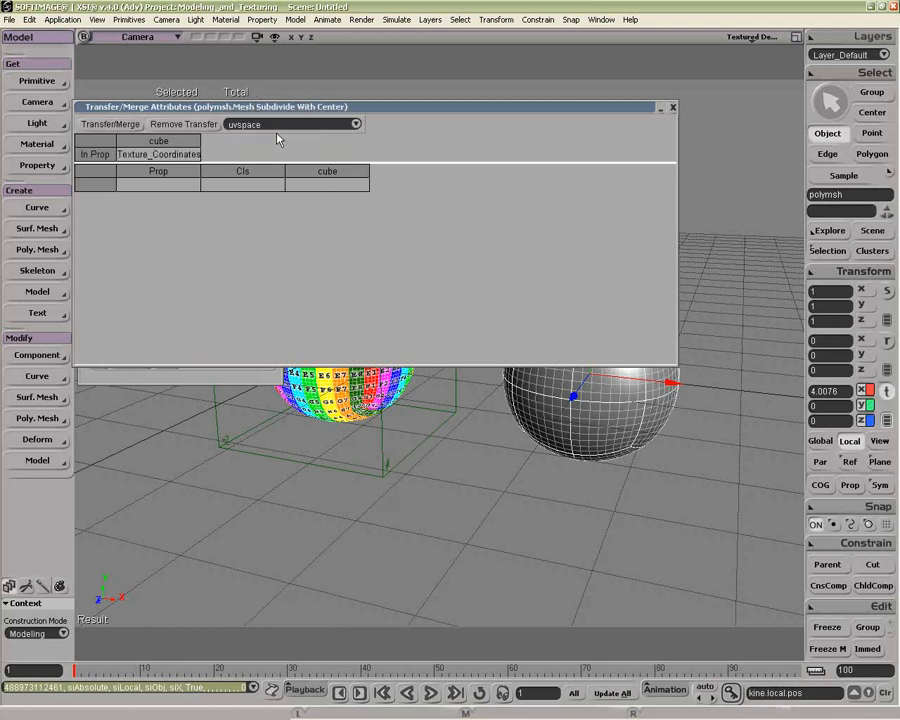
click(673, 108)
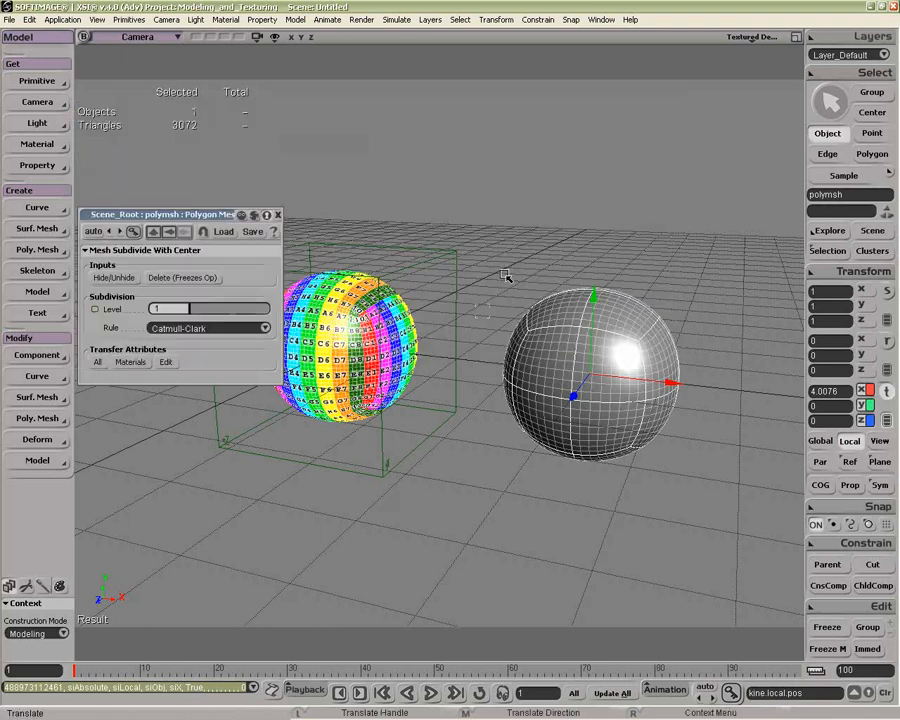
click(98, 362)
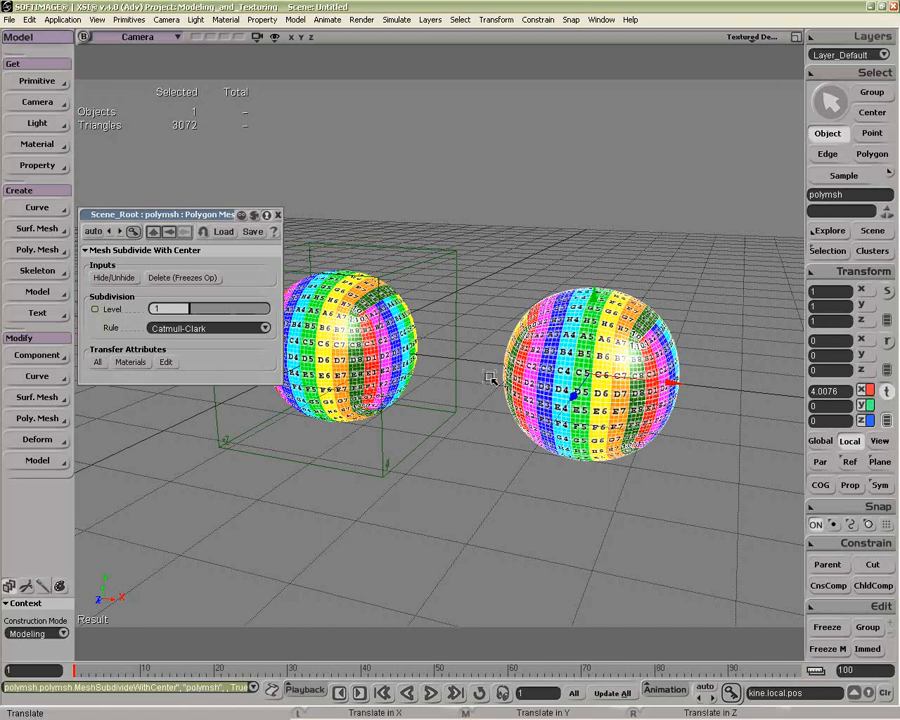
click(280, 216)
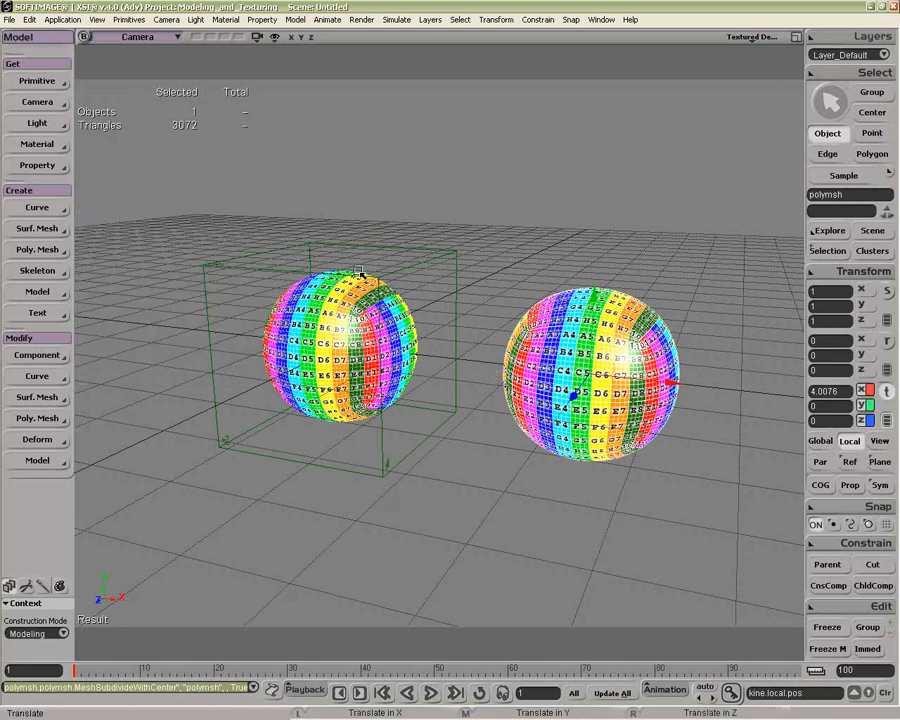
Step: Move the cube's +X side polygon inward to about 1.34 in X and return to object selection
key(space)
click(450, 356)
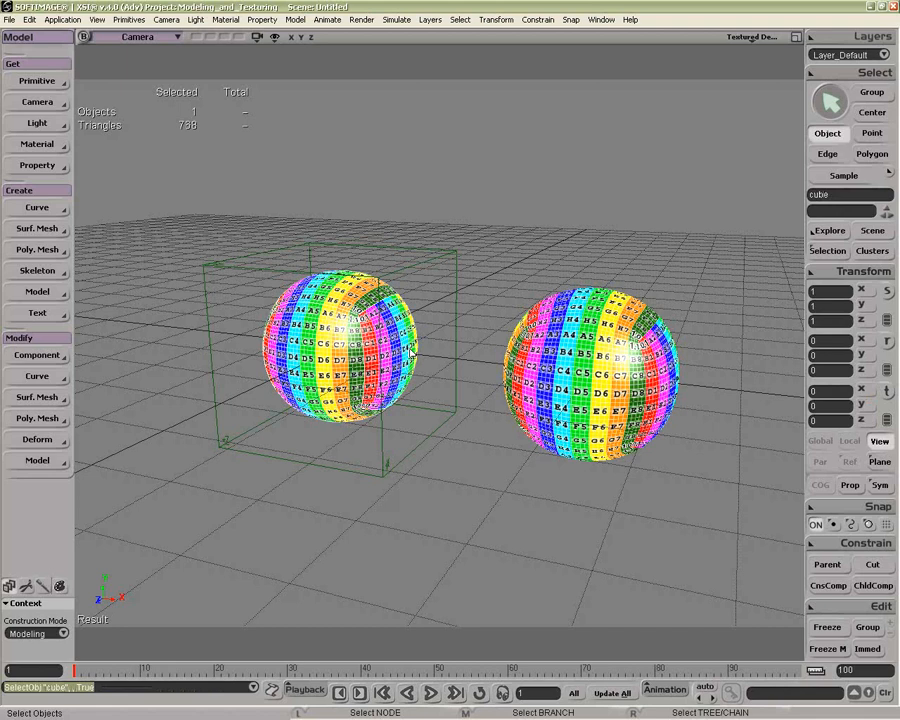
key(u)
click(415, 354)
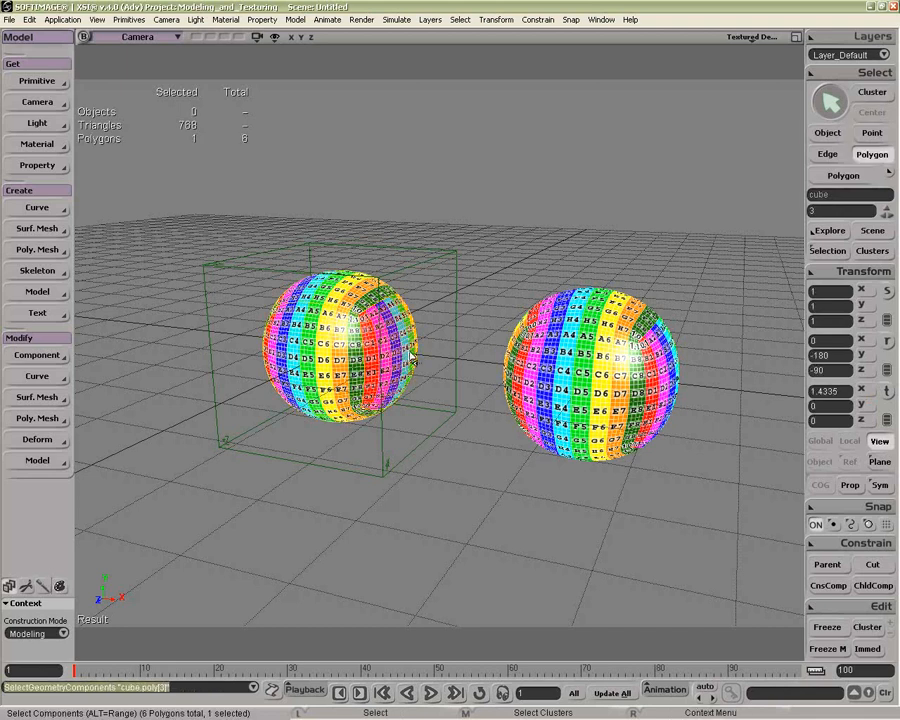
key(v)
drag(421, 354, 428, 386)
key(space)
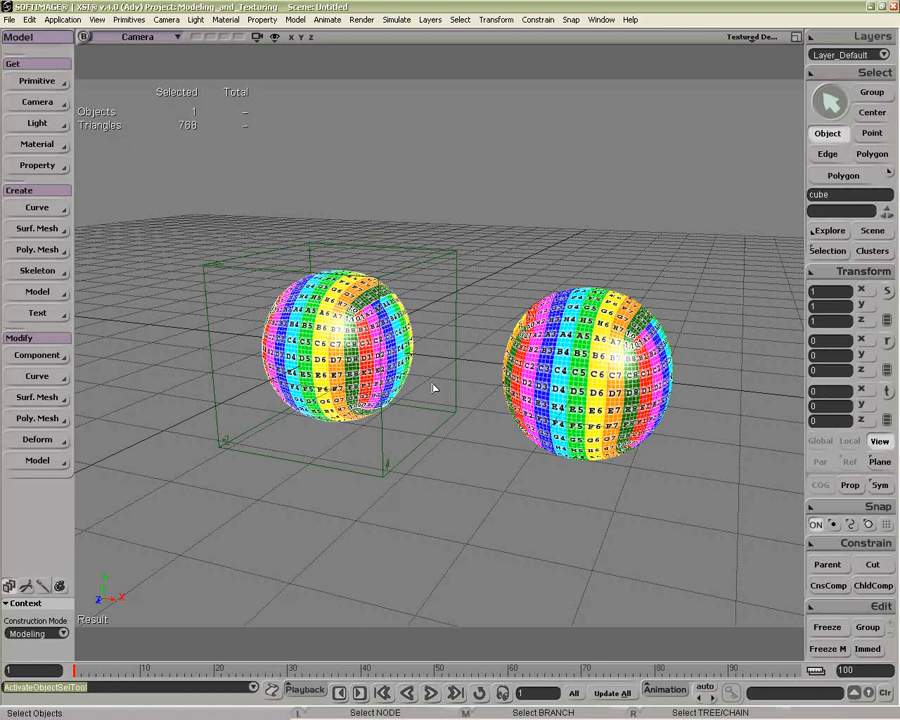
Step: Freeze the modeling operators of the subdivided mesh
click(600, 420)
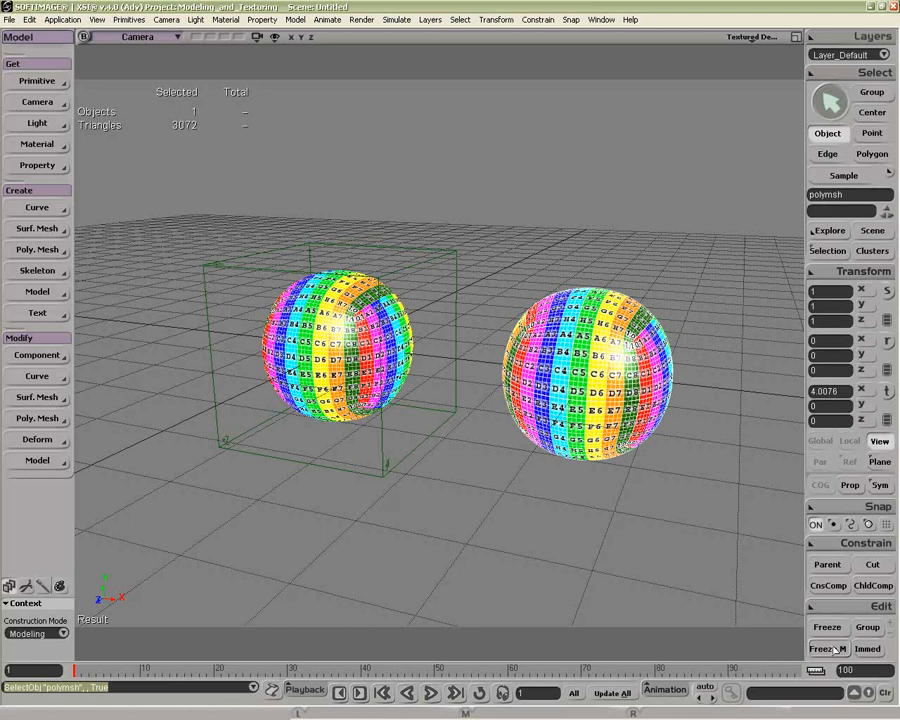
click(836, 648)
key(v)
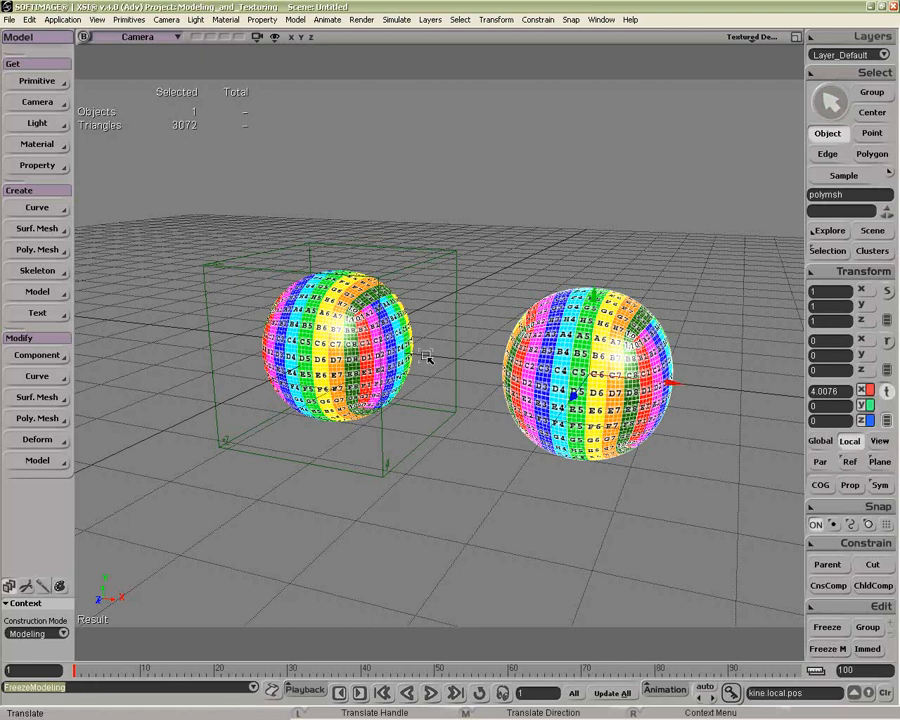
Step: Pull the cube's +X side polygon outward to test its link to the frozen mesh, and undo the move and the freeze
key(space)
click(413, 355)
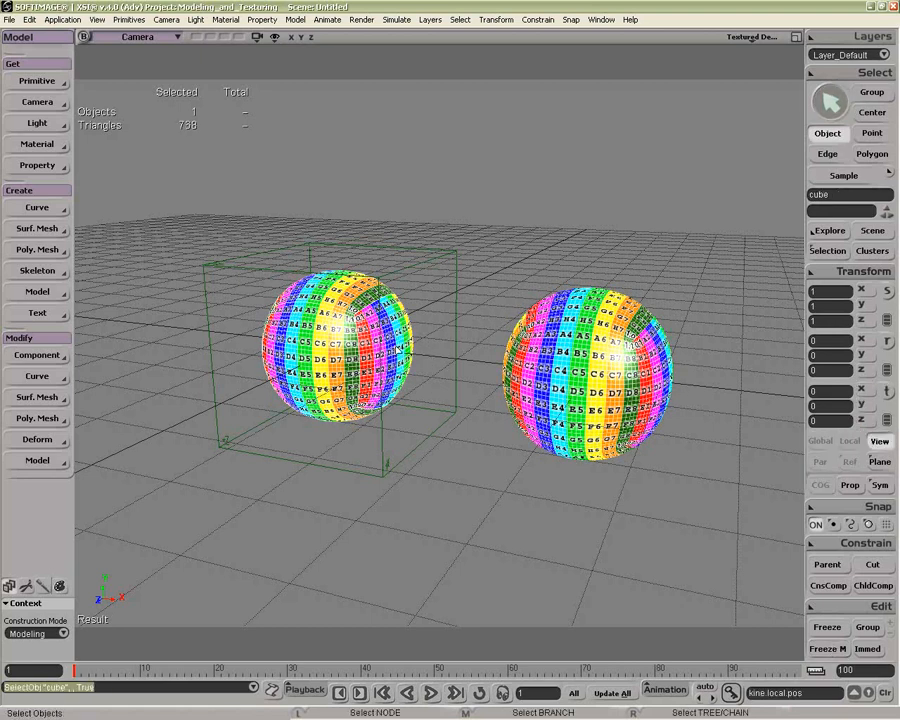
key(u)
click(415, 357)
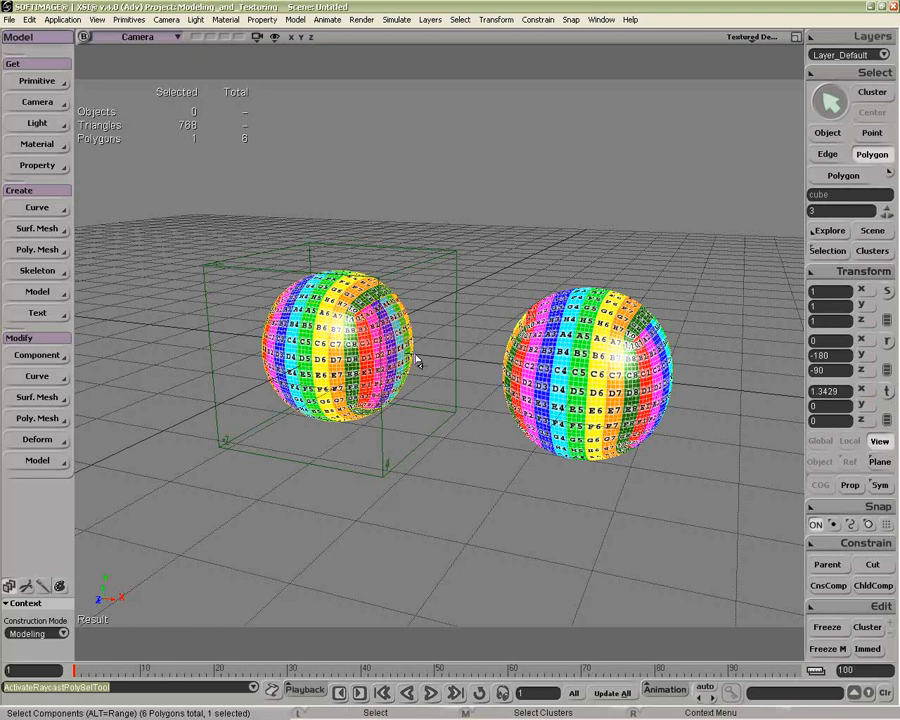
drag(415, 357, 476, 367)
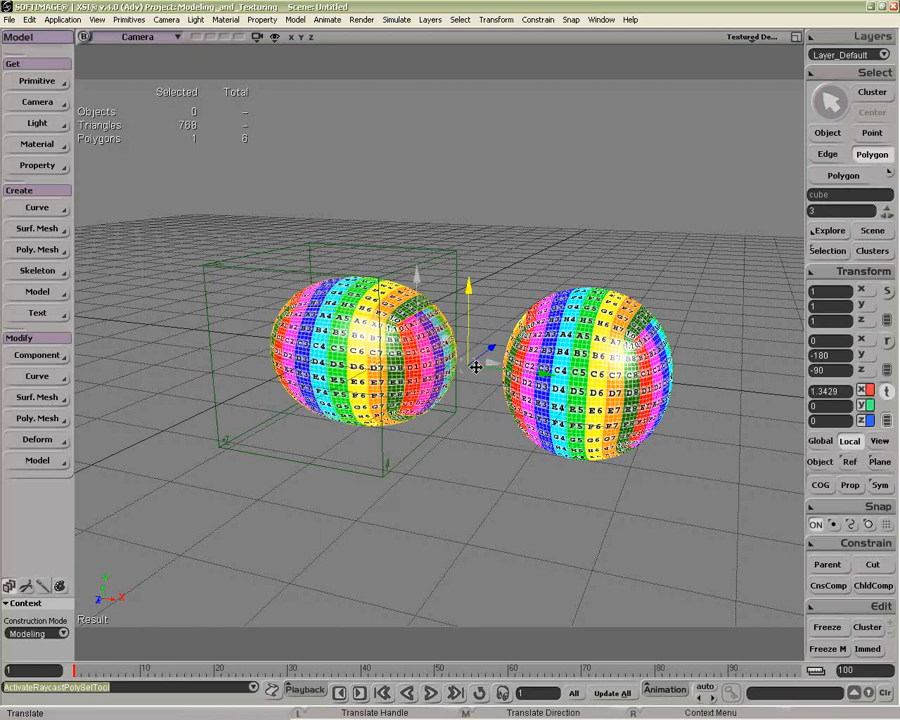
key(ctrl+z)
key(ctrl+z)
key(ctrl+z)
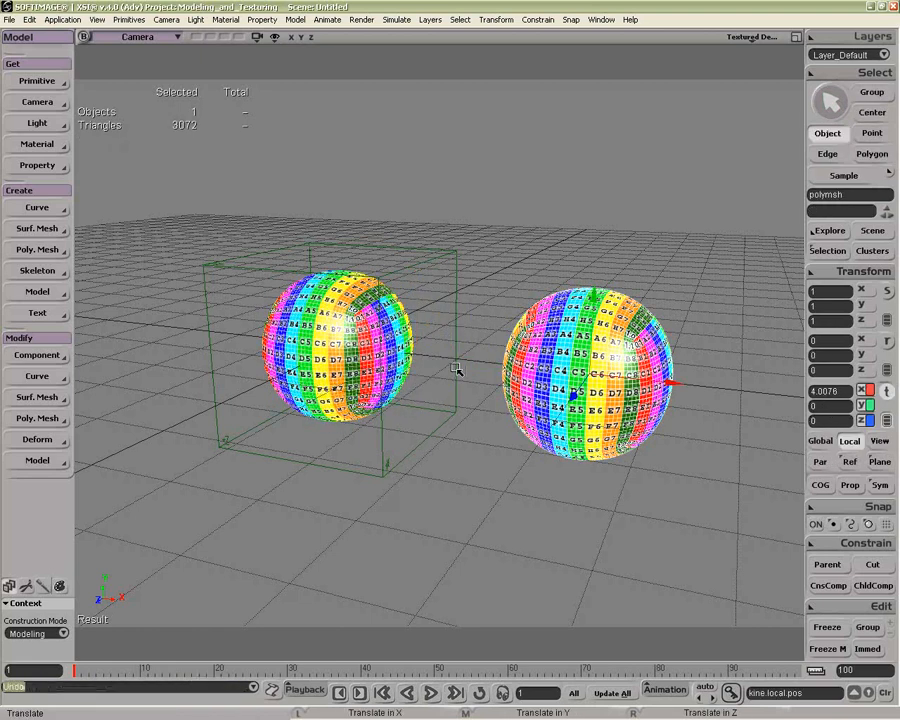
Step: Select a polygon on the subdivided mesh's +X side and set the camera view's display mode to Shaded
key(z)
drag(572, 385, 512, 381)
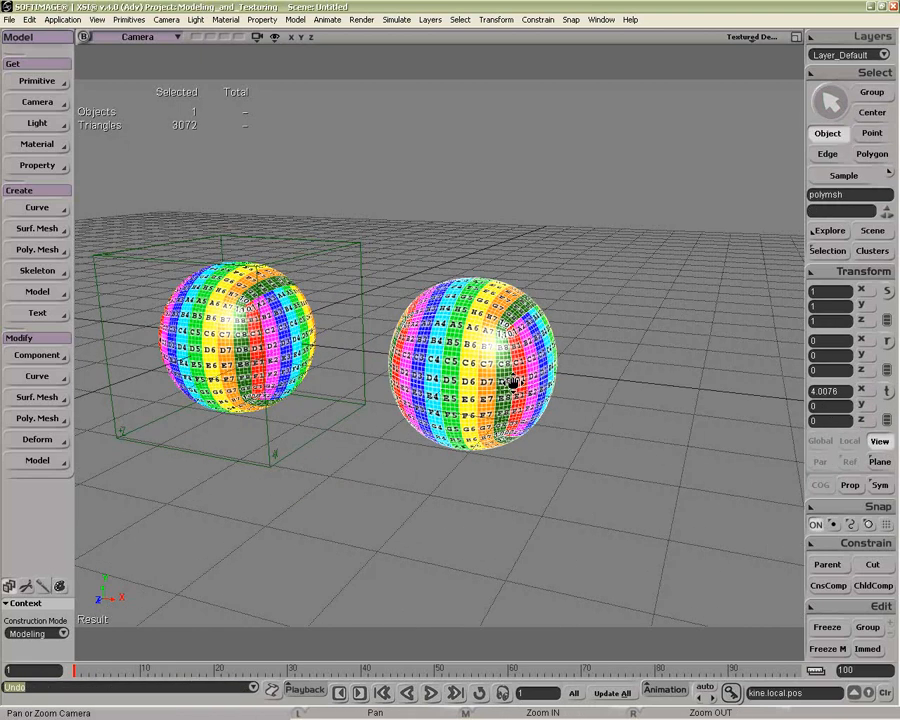
key(u)
click(537, 396)
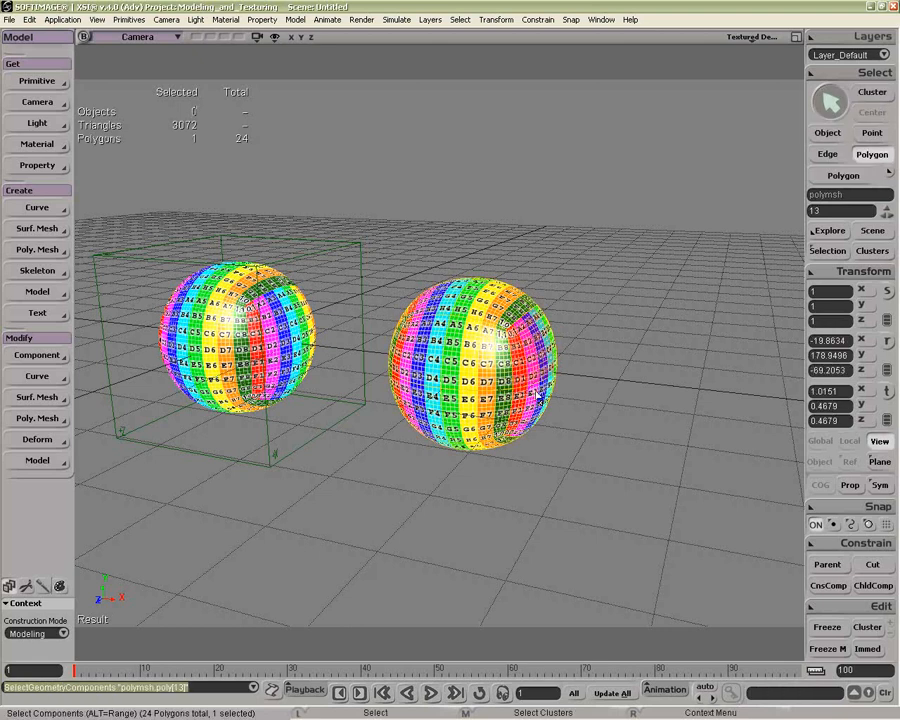
click(751, 37)
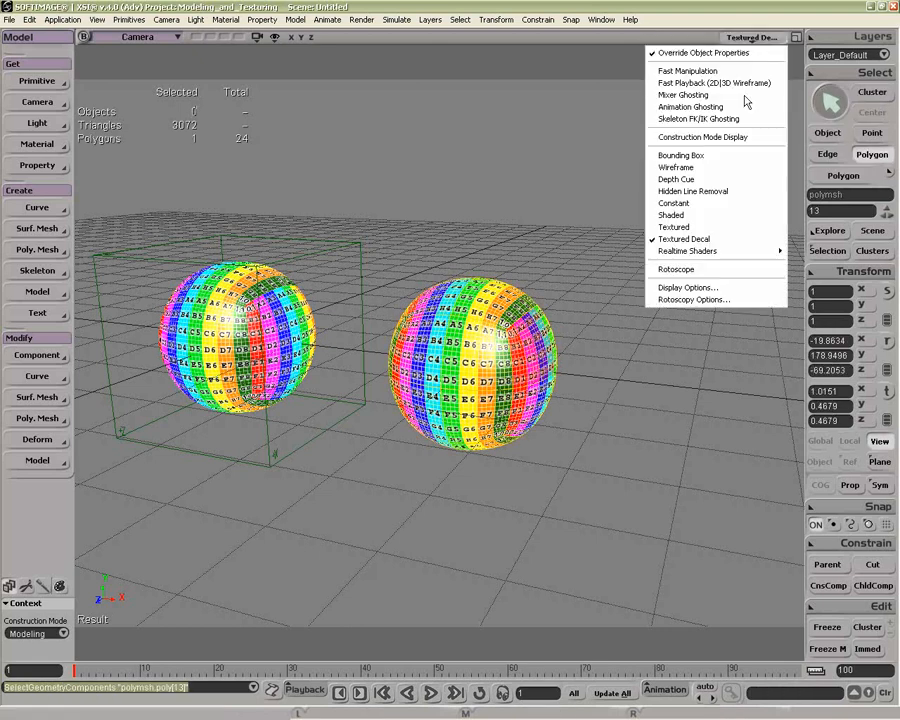
click(728, 216)
Step: Extrude two polygons on the subdivided mesh's +X side along their axis with merging turned off, and close the operator's property page
click(532, 392)
ctrl+click(543, 374)
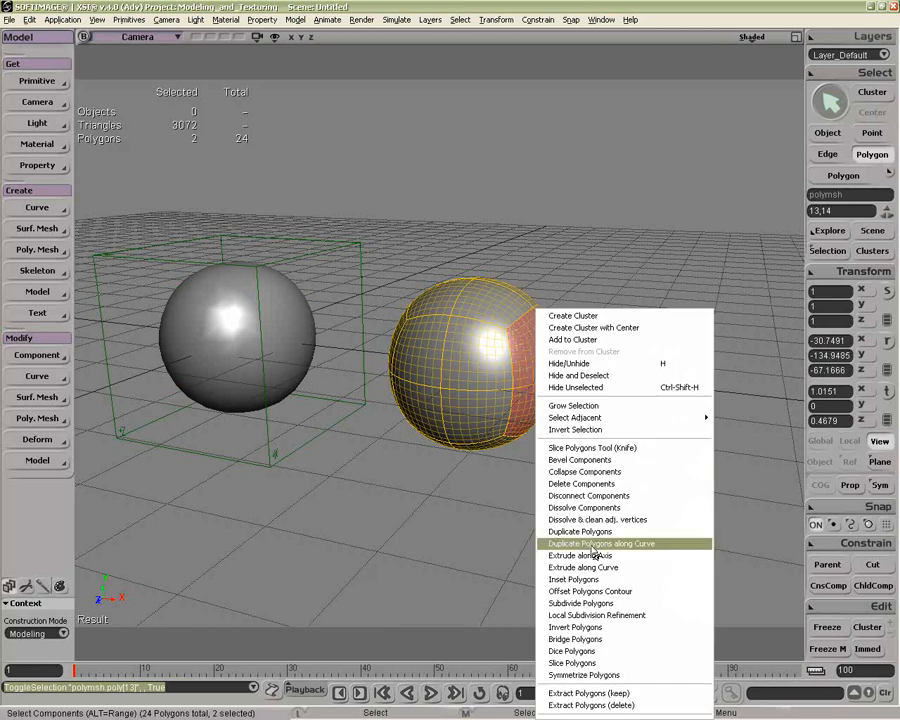
click(582, 555)
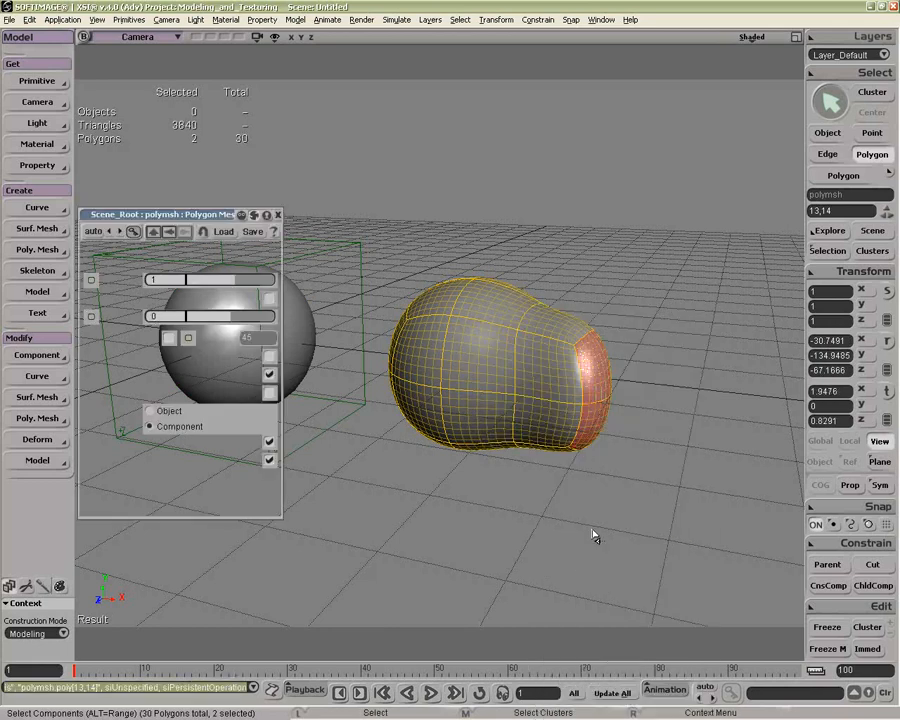
click(269, 442)
click(278, 214)
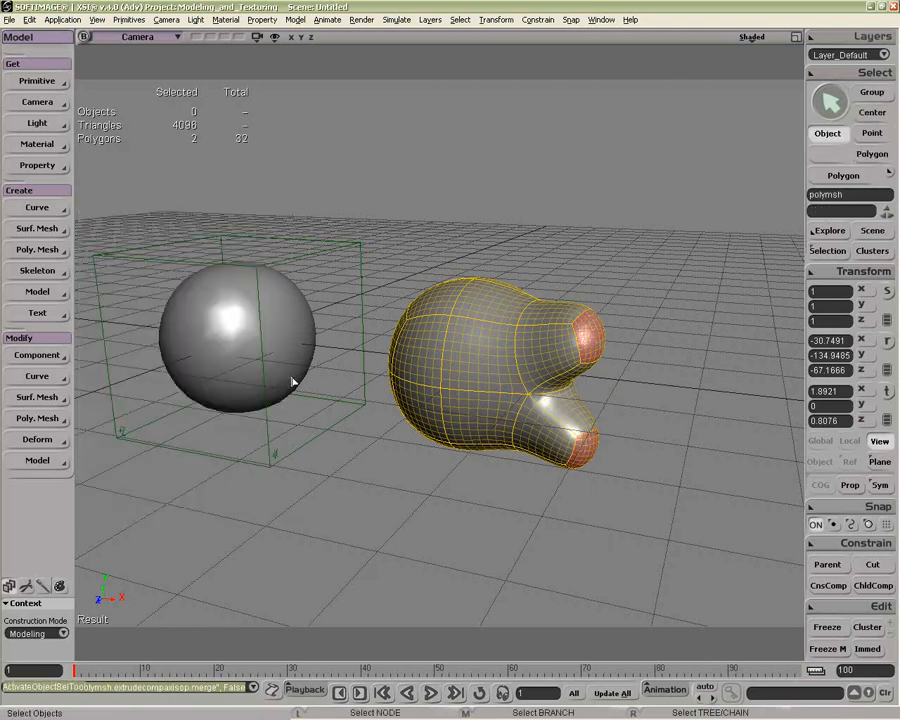
Step: Select the cube's +X side polygon and move it outward to about 1.56 in X
click(300, 341)
key(y)
click(300, 350)
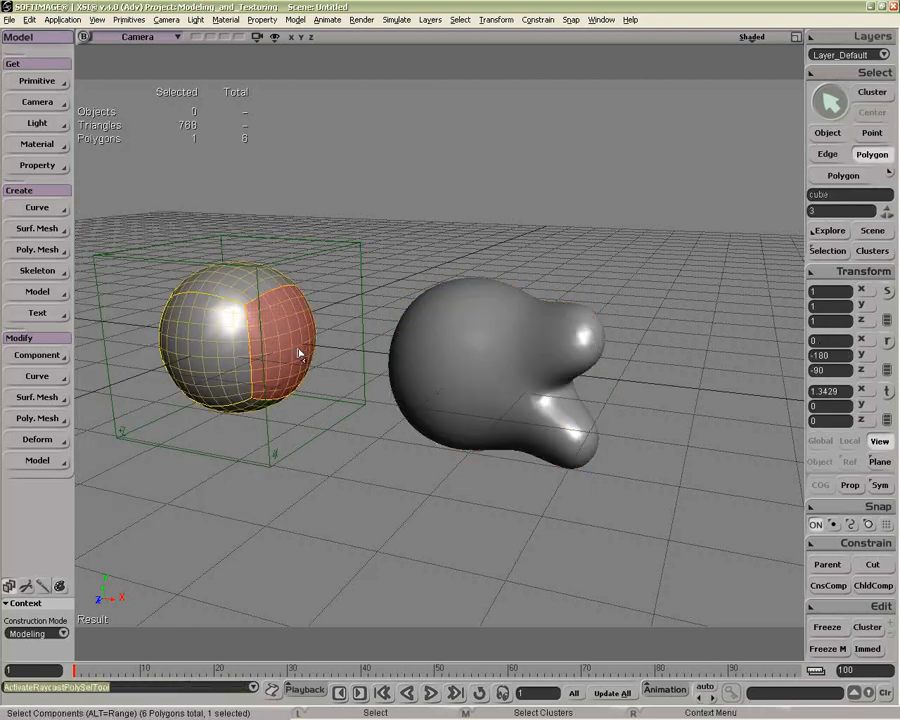
key(v)
drag(376, 362, 331, 358)
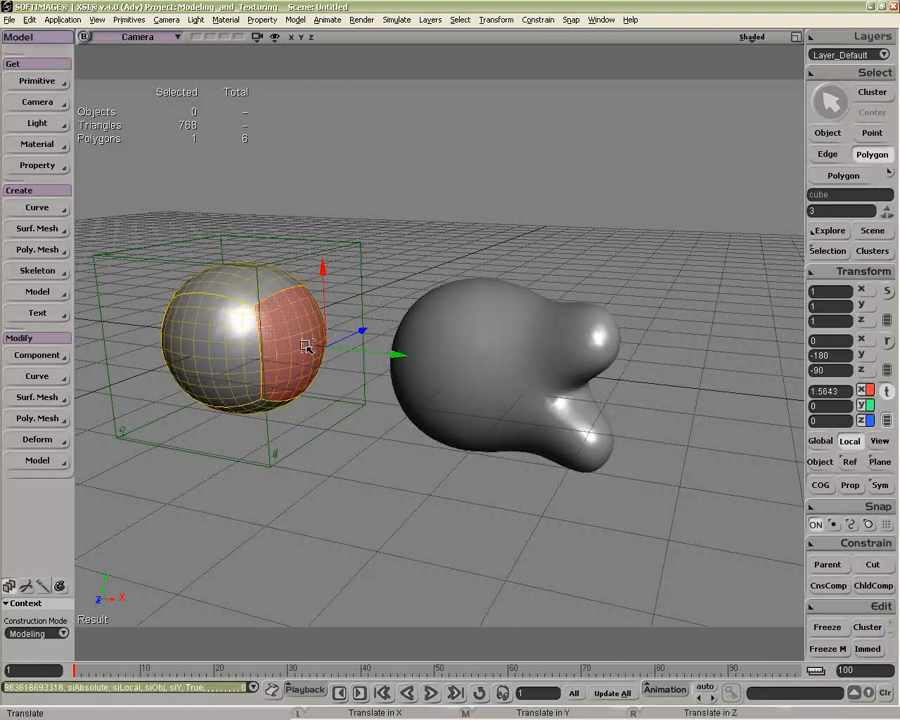
Step: Subdivide the cube's selected side polygon using the Plus type with 1 iteration, and return to object selection
right_click(306, 343)
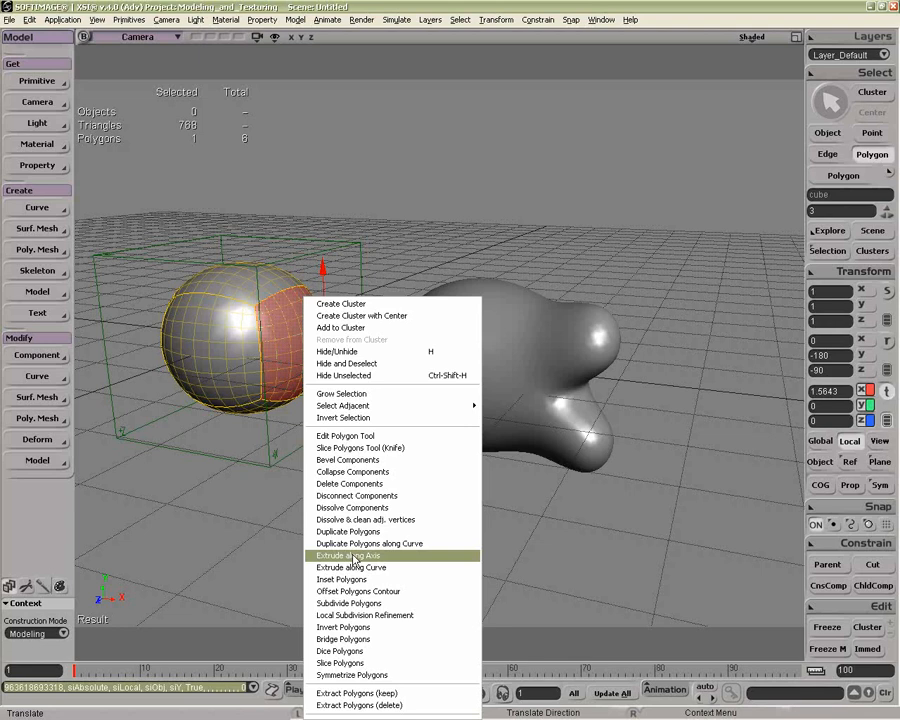
click(349, 603)
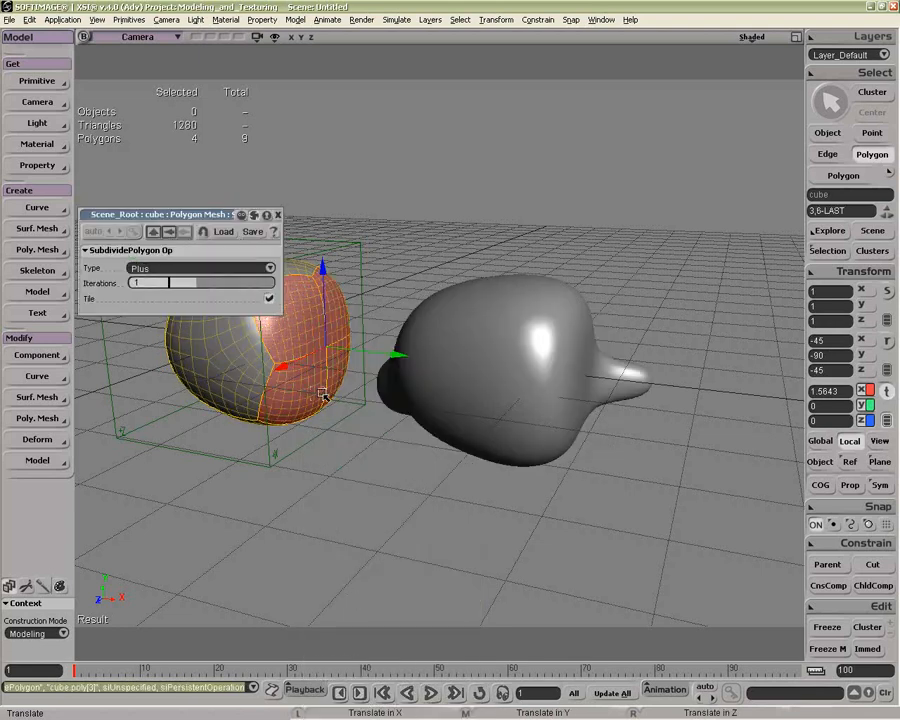
drag(419, 399, 372, 386)
key(v)
key(space)
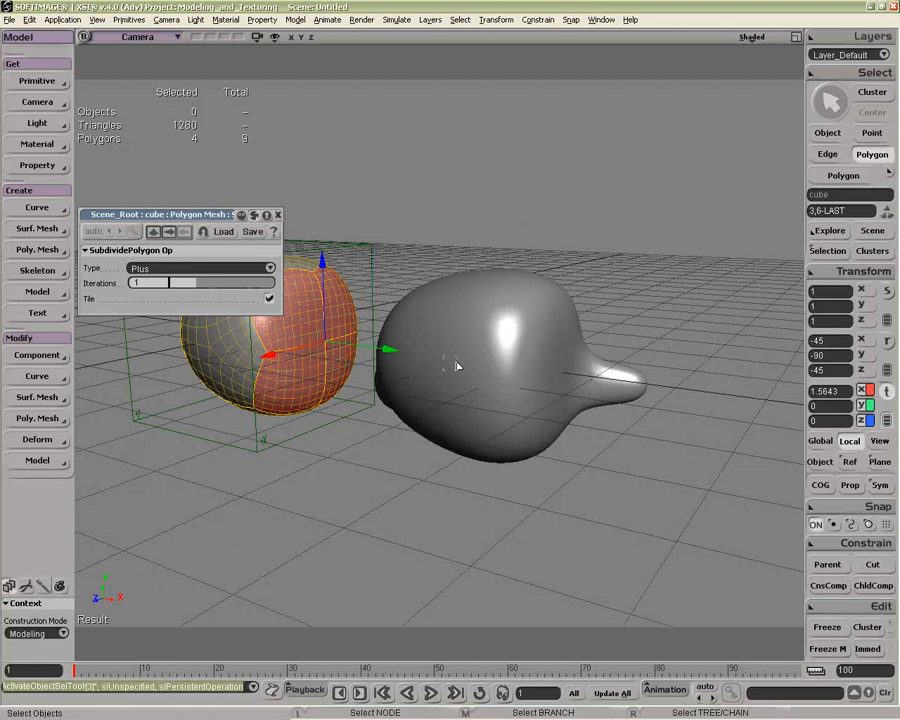
Step: Undo the Plus-type subdivision of the cube's side polygon
click(455, 366)
drag(455, 366, 330, 345)
key(space)
click(330, 345)
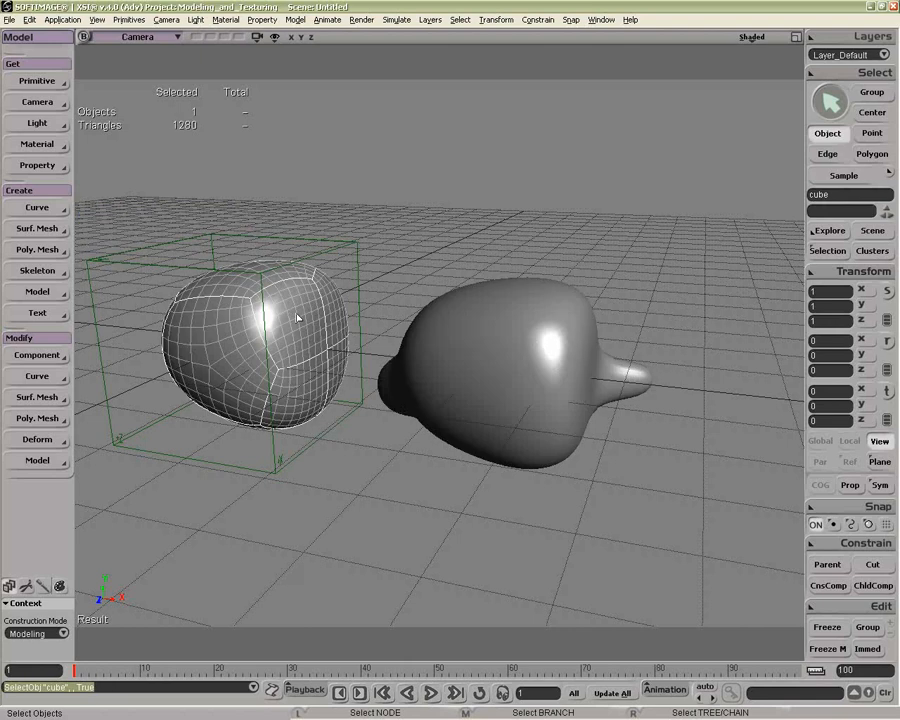
key(ctrl+z)
key(ctrl+z)
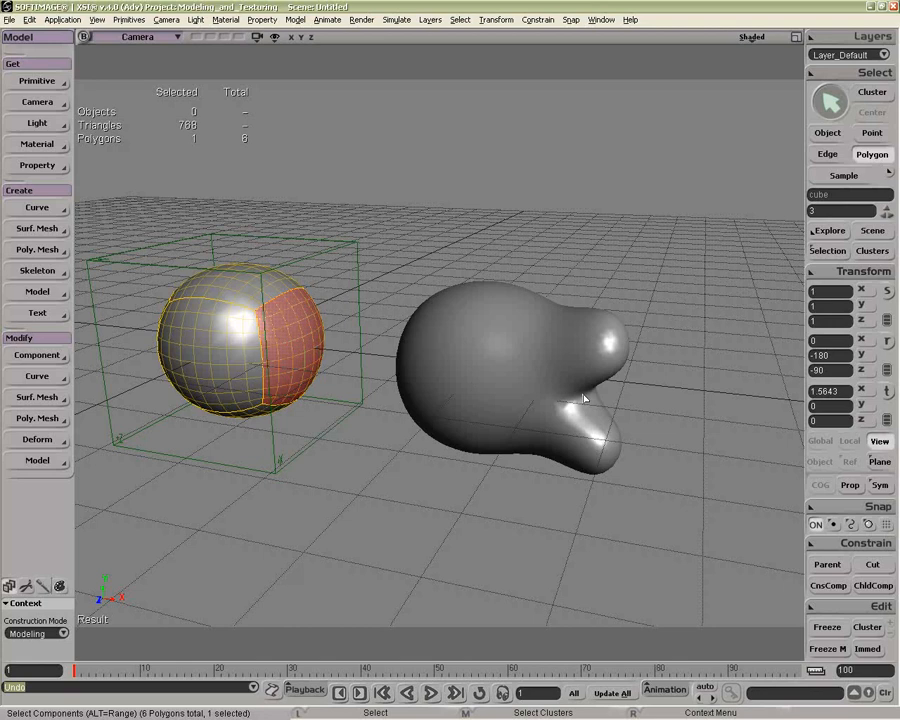
Step: Select the linked subdivided mesh and examine its extruded +X side from another angle
key(space)
click(528, 361)
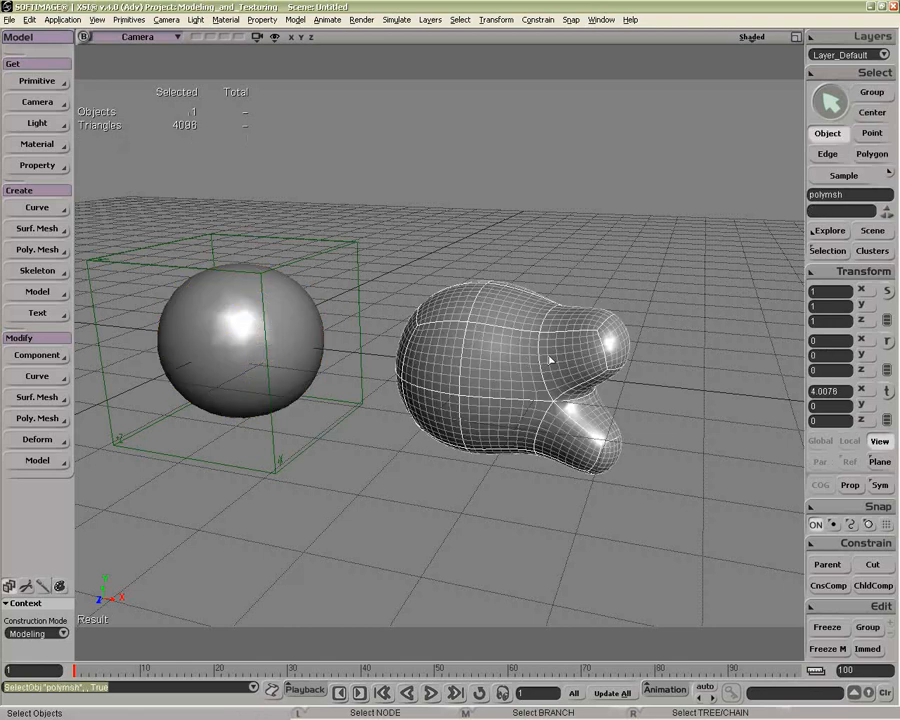
key(o)
drag(556, 348, 341, 347)
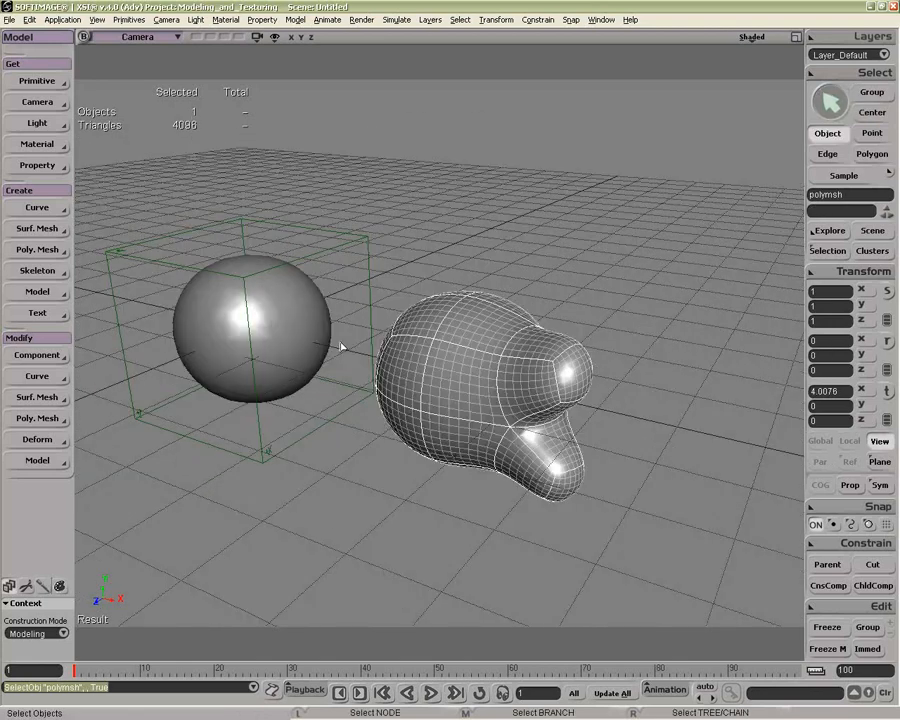
Step: Select the cube's +X side polygon and subdivide it with the Plus type and 1 iteration
click(293, 353)
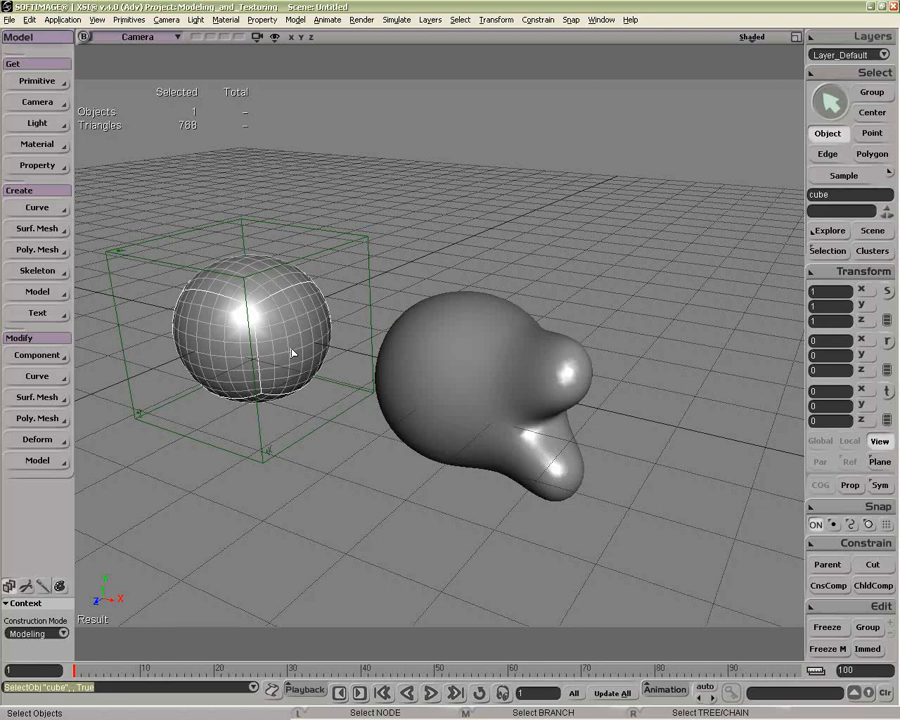
key(u)
click(293, 353)
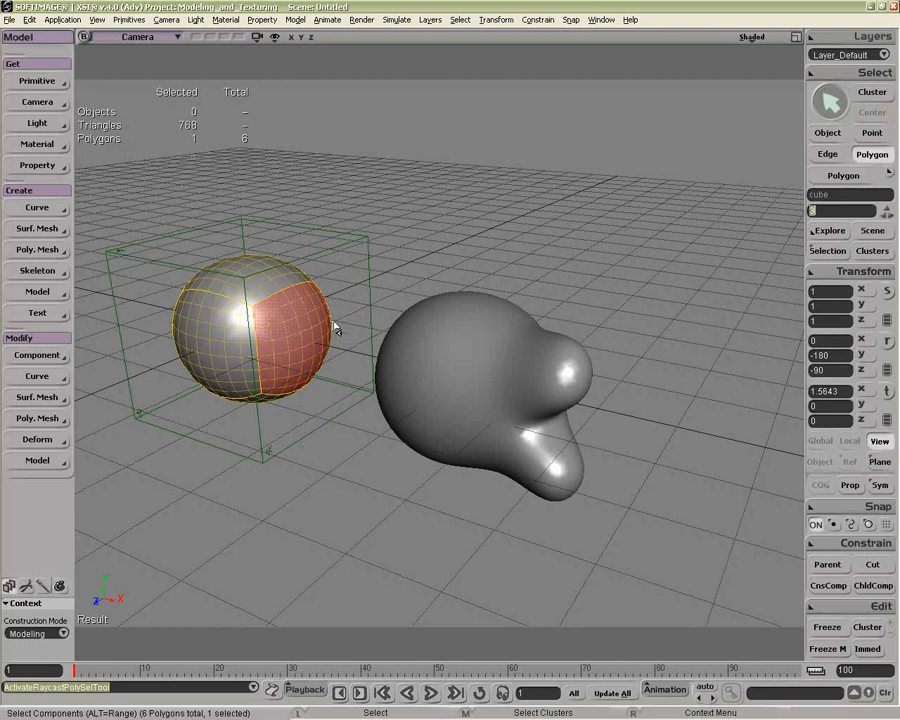
right_click(305, 345)
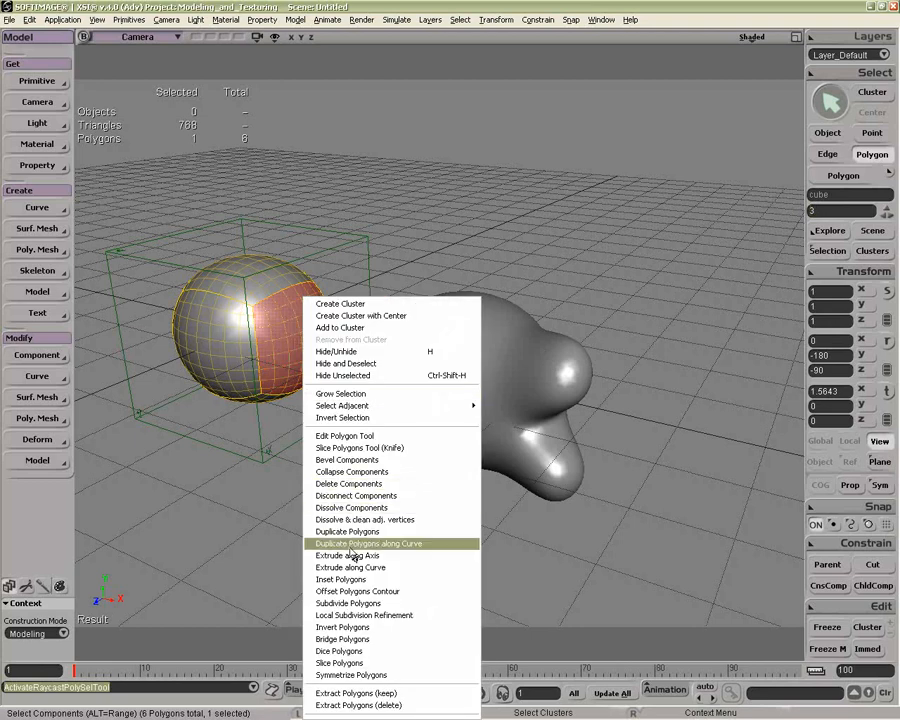
click(348, 603)
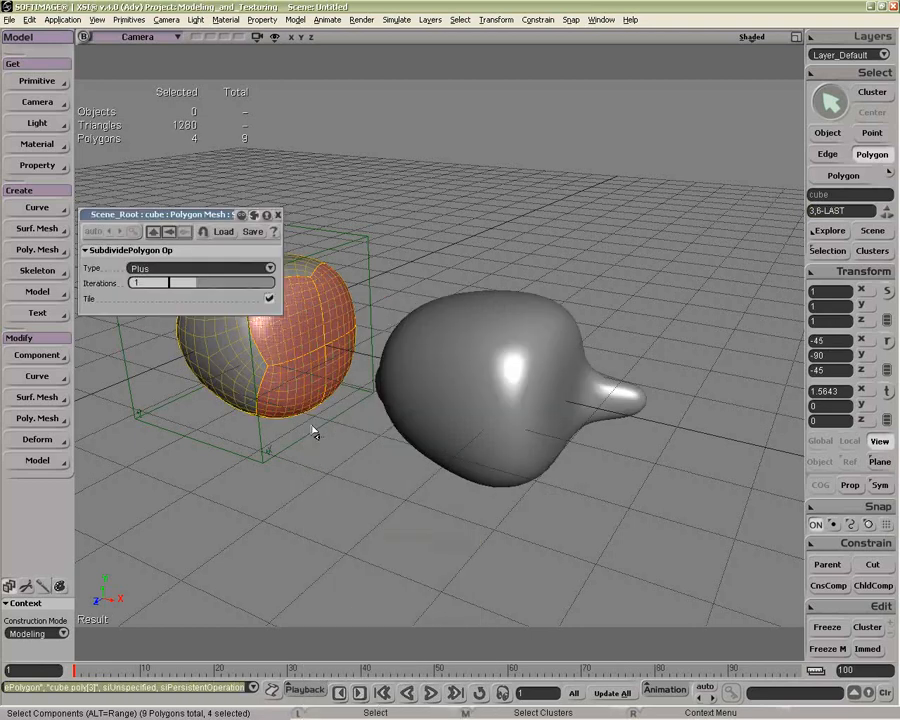
Step: Examine each of the four new polygons on the cube's +X side and the linked mesh's topology by selecting them in turn
click(337, 357)
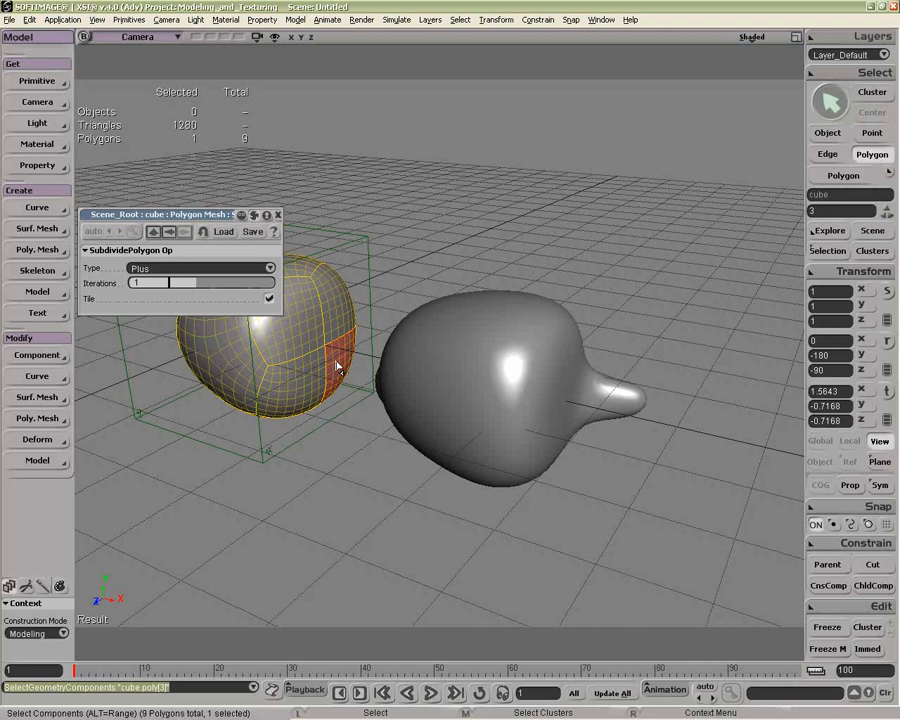
click(318, 347)
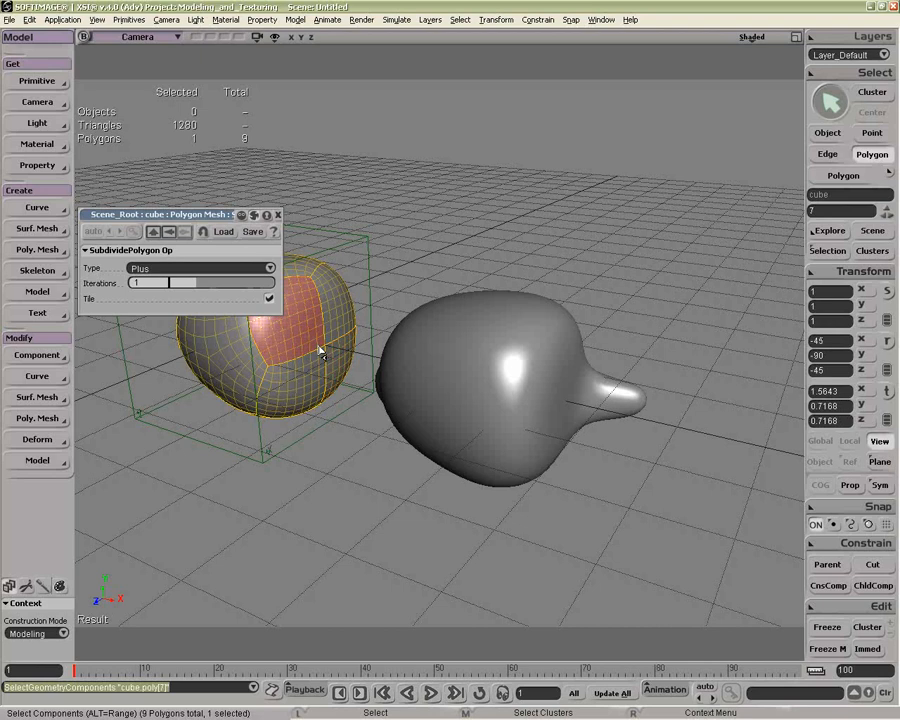
click(342, 325)
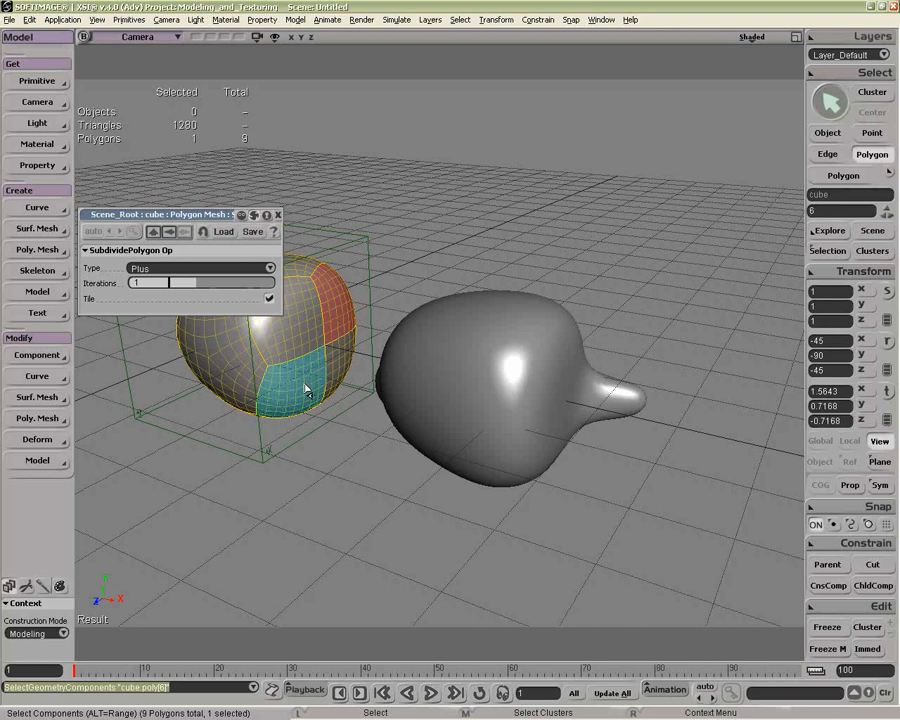
click(305, 393)
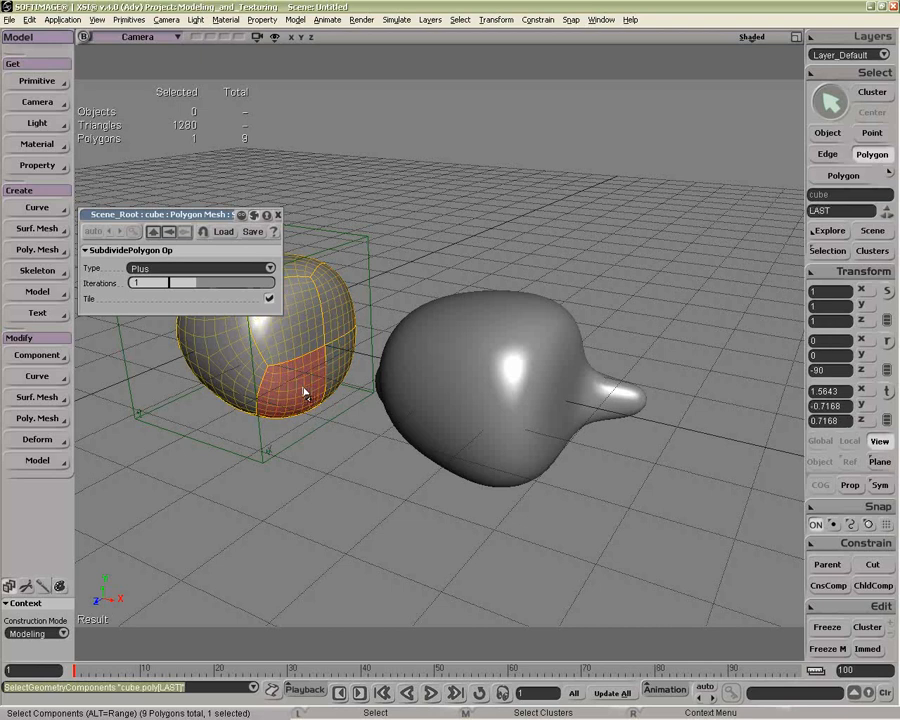
key(space)
click(526, 392)
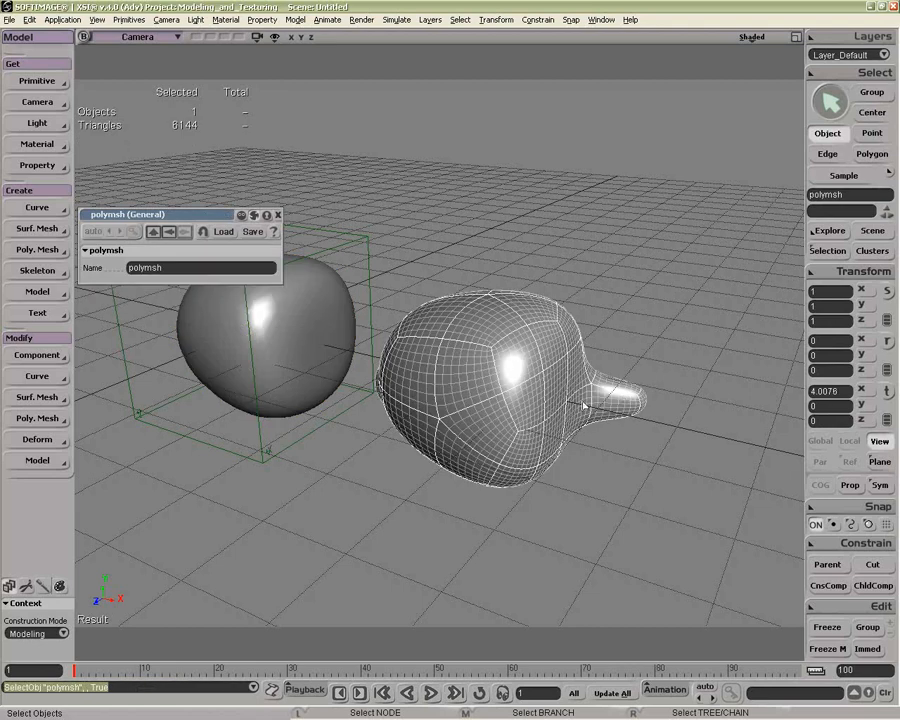
Step: Duplicate the cube using its geometry approximation and move the copy along X to about 7.36, beyond the linked mesh
click(306, 352)
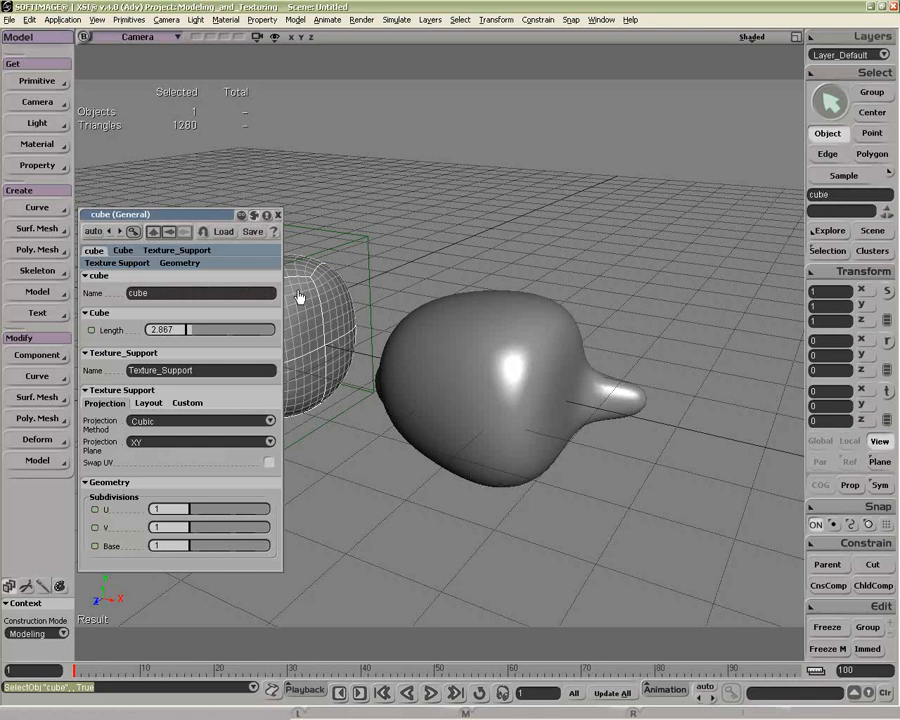
click(278, 214)
key(o)
drag(434, 355, 446, 350)
key(space)
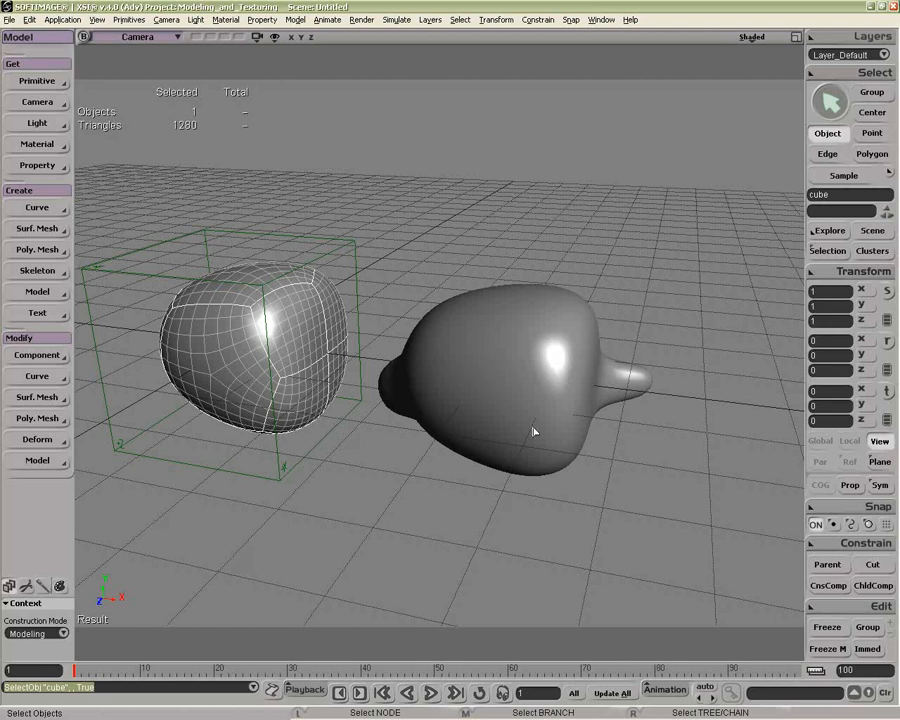
right_click(822, 597)
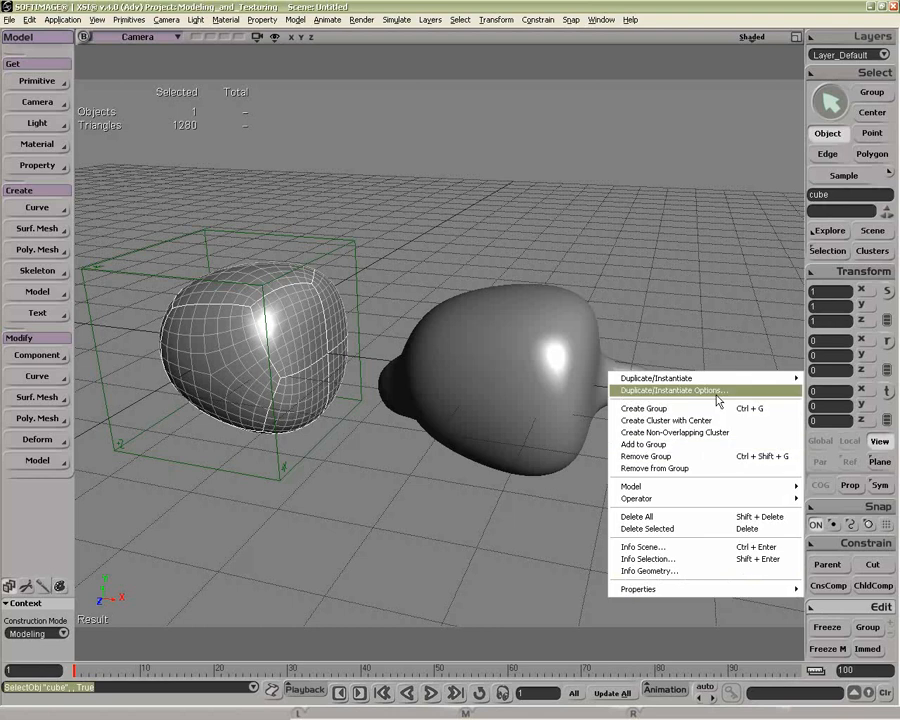
mouse_move(700, 378)
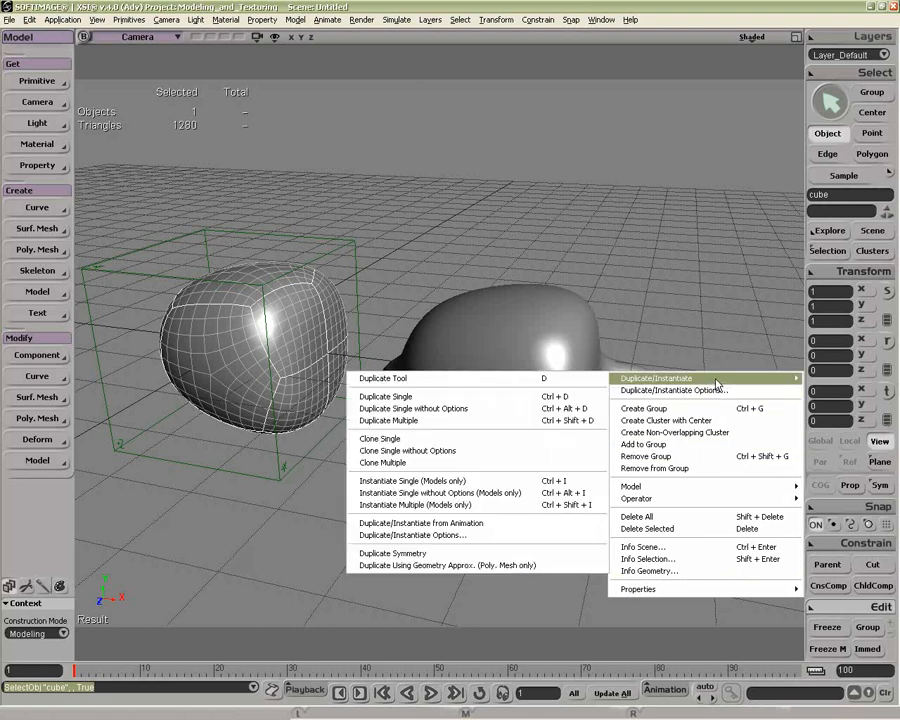
click(499, 569)
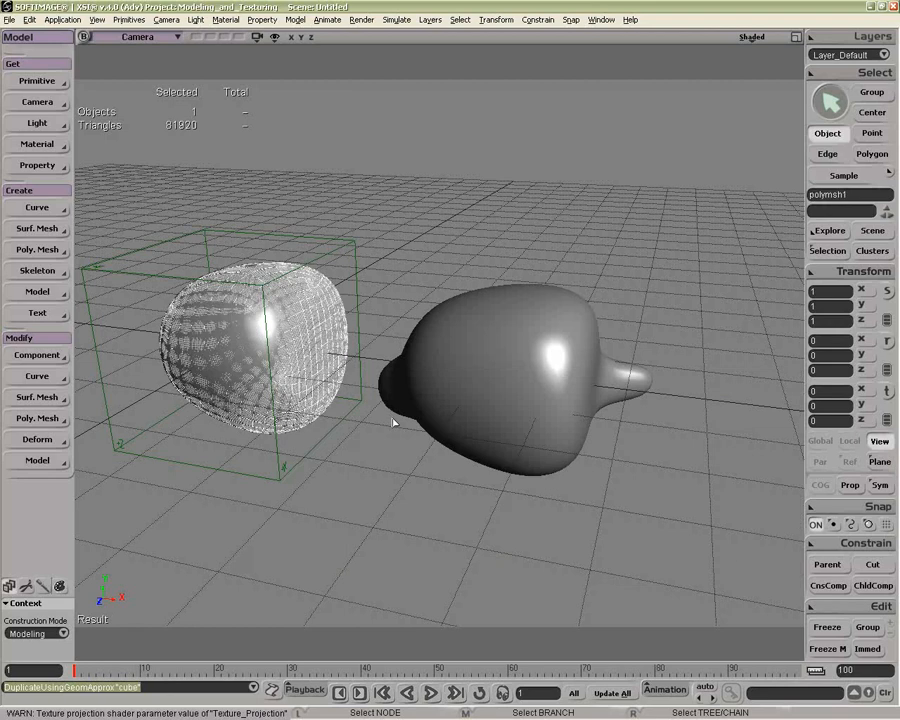
key(v)
drag(314, 362, 713, 438)
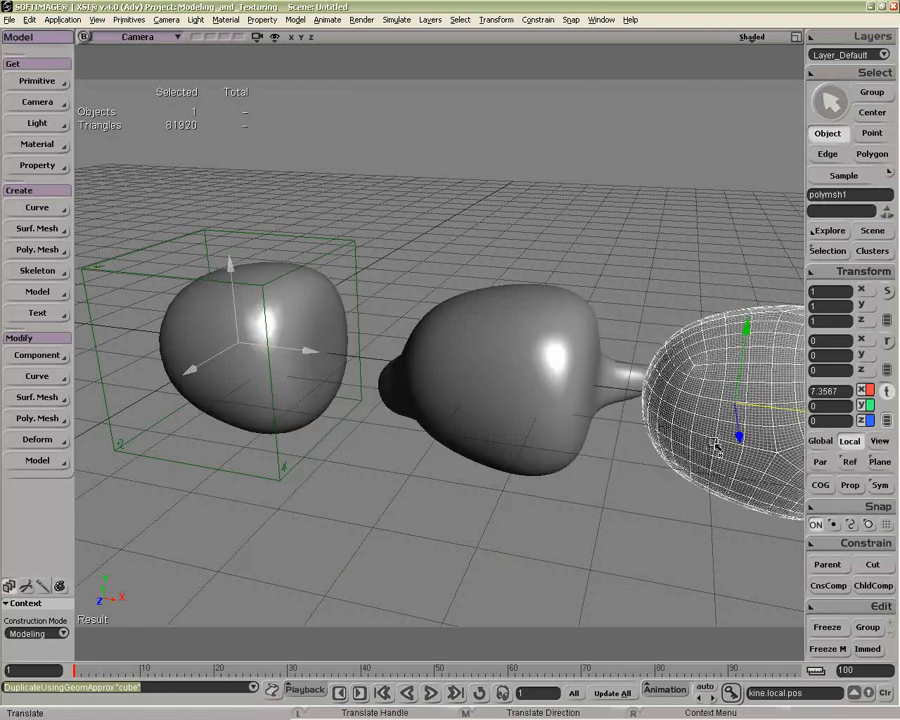
key(a)
key(alt+z)
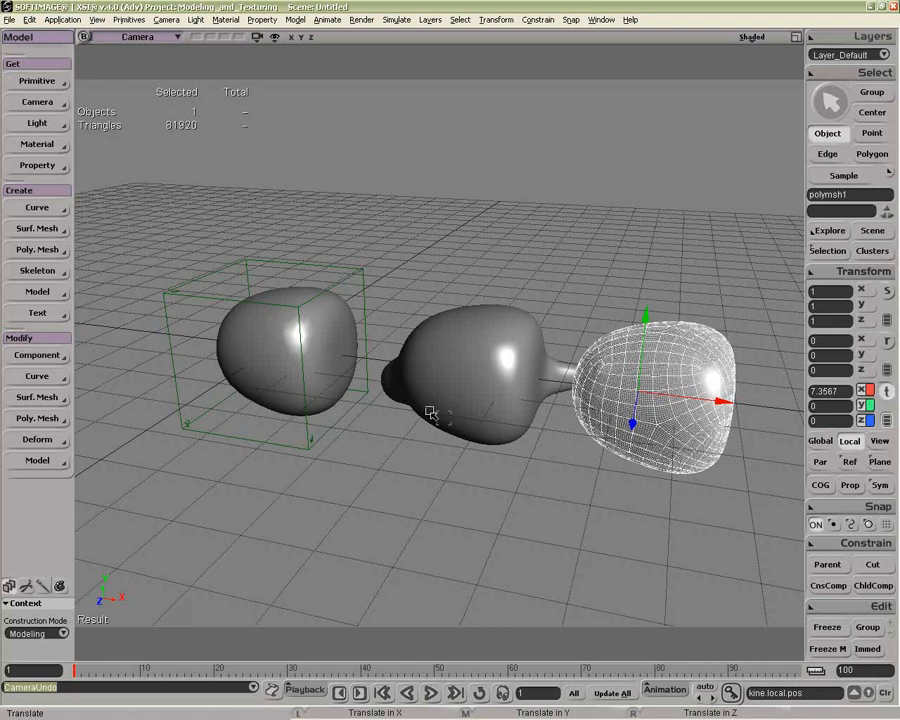
Step: Make the cube's Geometry Approximation property local and adjust its OGL subdivision level
key(space)
click(336, 350)
key(v)
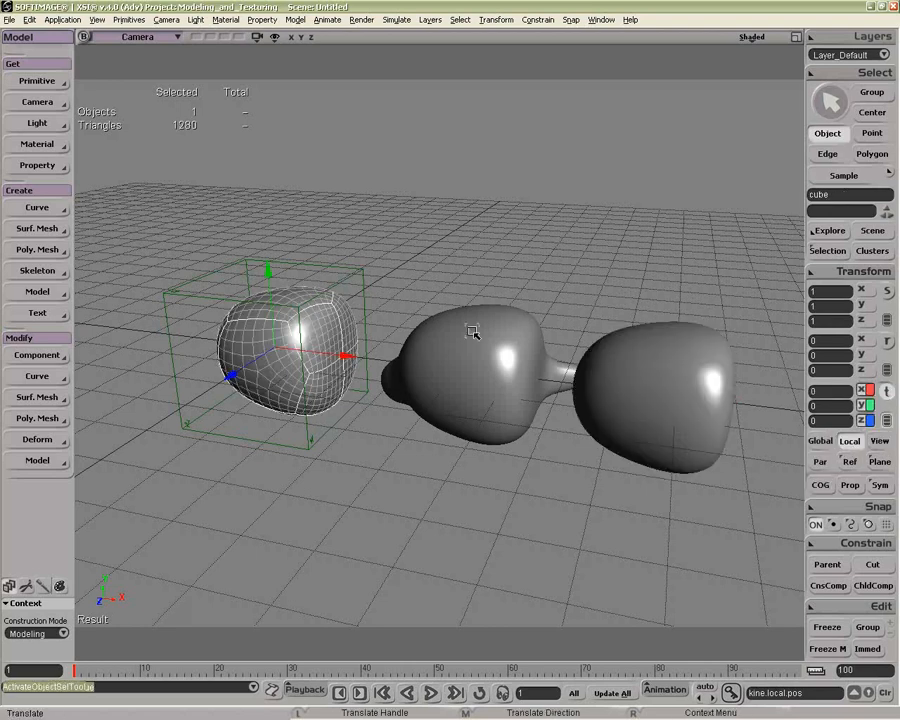
click(828, 251)
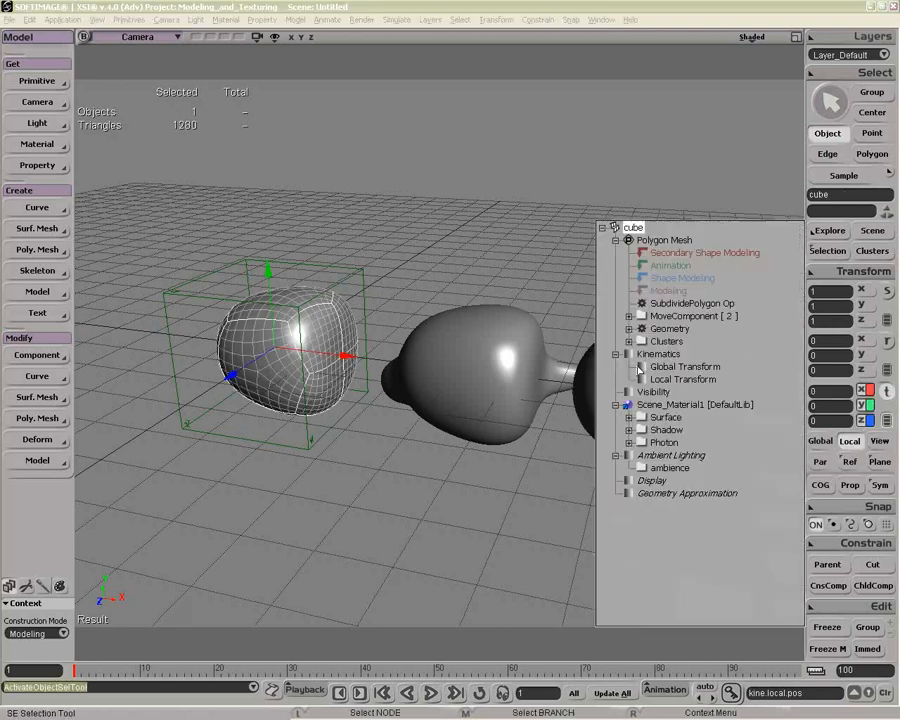
click(627, 492)
click(414, 390)
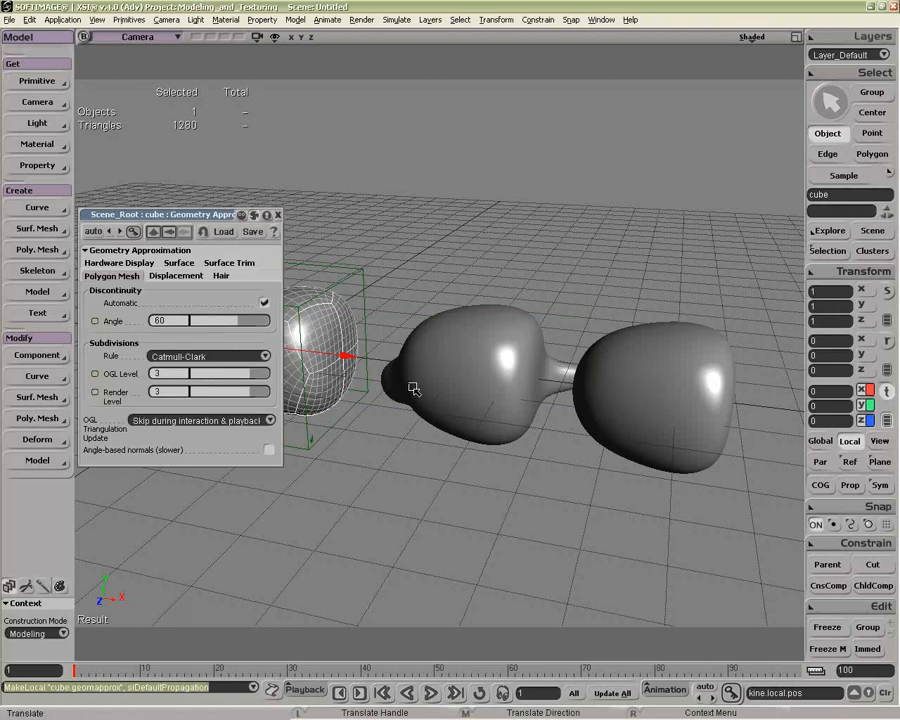
drag(236, 214, 233, 296)
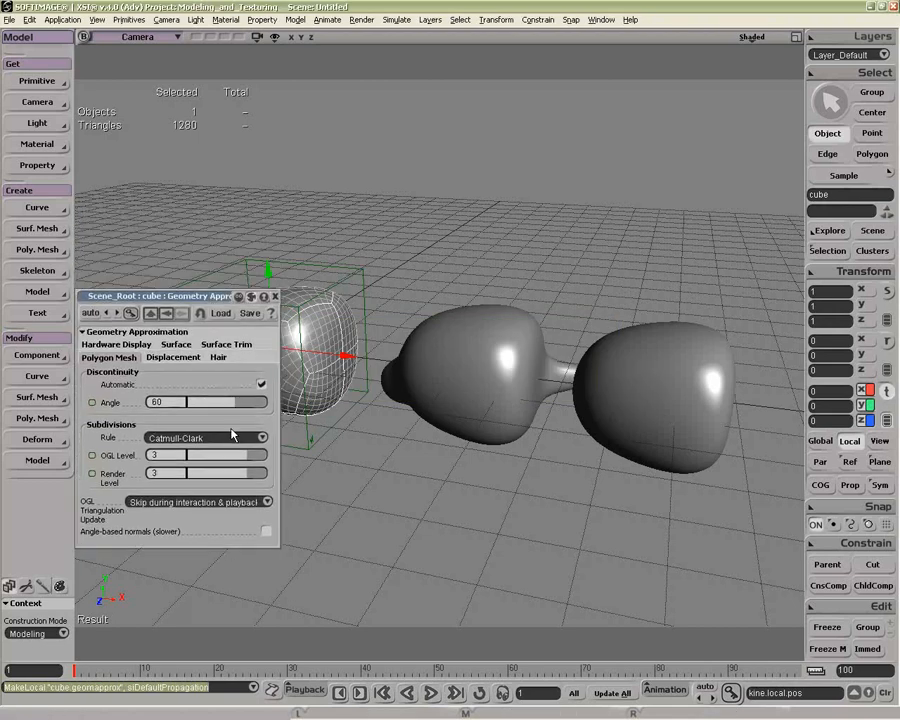
mouse_move(240, 456)
mouse_down()
mouse_move(197, 458)
mouse_move(232, 460)
mouse_up()
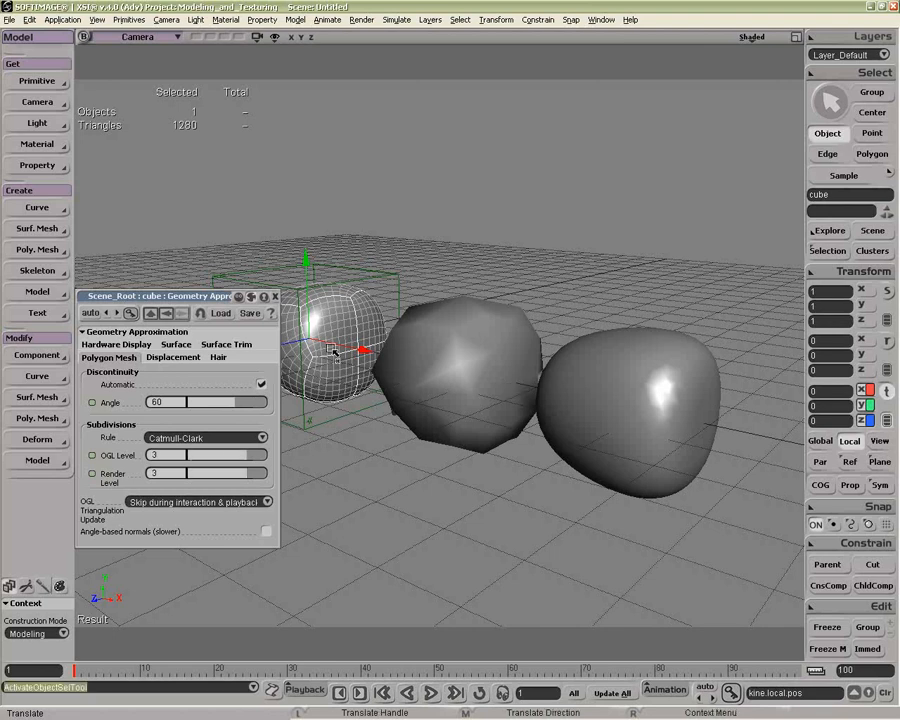
Step: Compare the Geometry Approximation settings of the duplicate and the cube, and close the property page
click(604, 384)
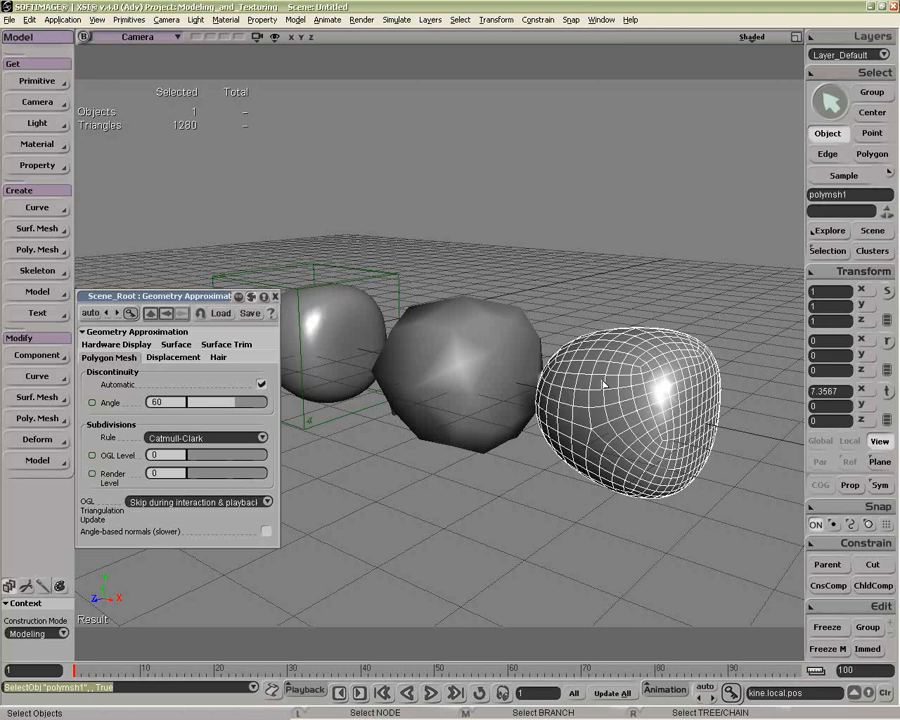
click(351, 337)
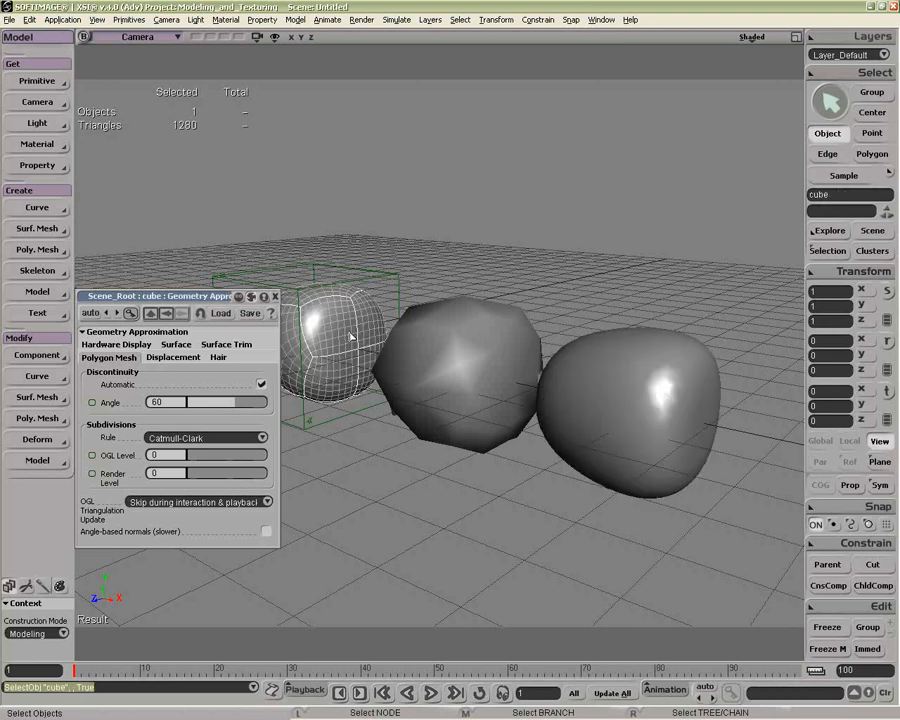
click(275, 297)
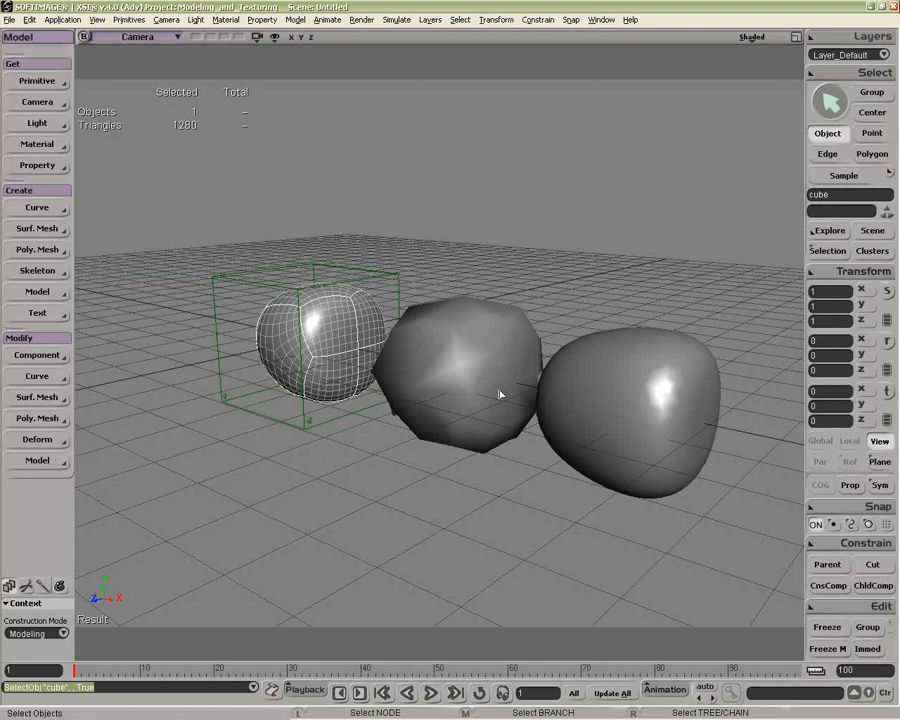
Step: Extrude one of the subdivided polygons on the cube's +X side along its axis with length 1 and merging on
click(622, 412)
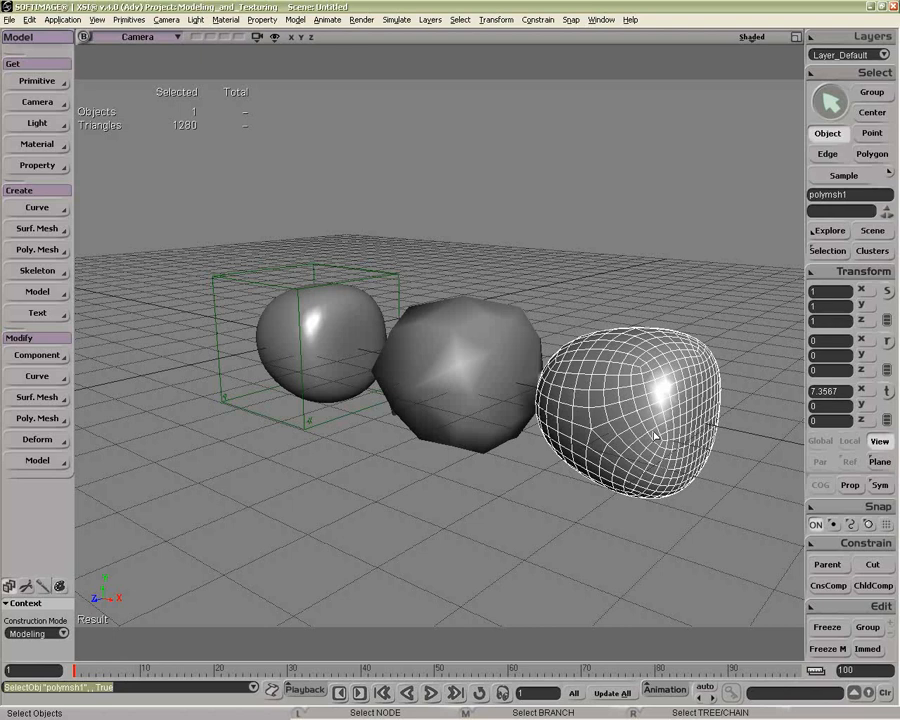
middle_drag(655, 436, 442, 362)
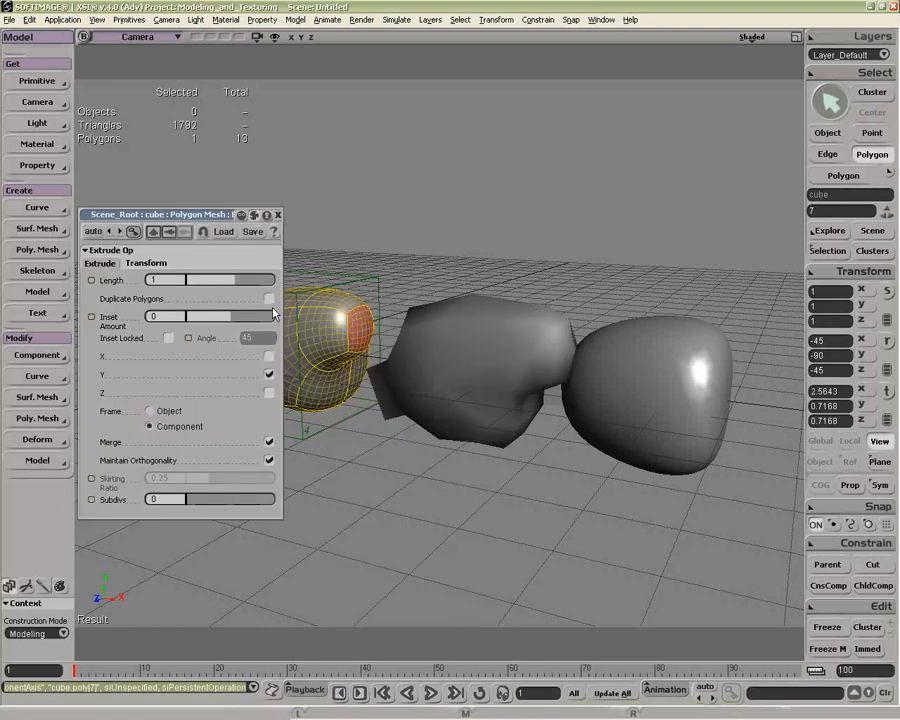
Step: Select the duplicated mesh and set the camera view's display mode to Textured Decal
key(space)
click(660, 393)
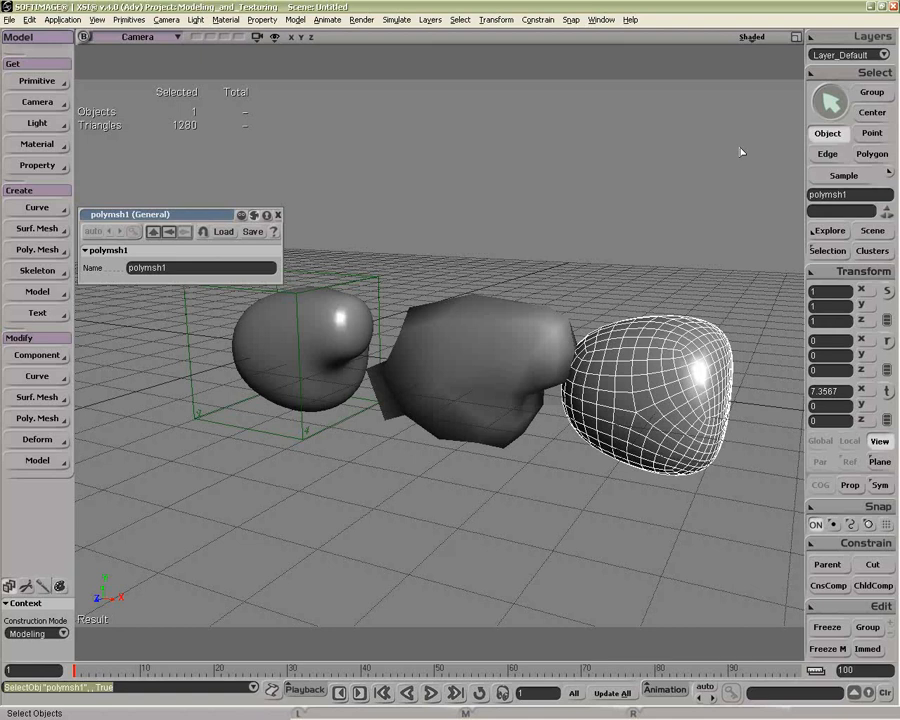
click(752, 37)
click(684, 240)
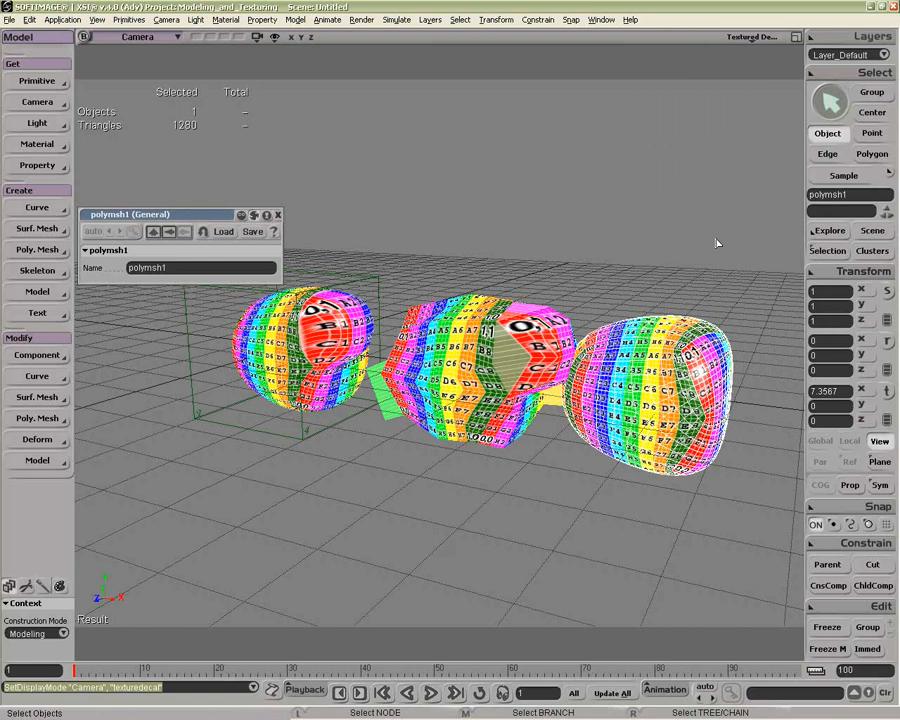
Step: Delete the drawn curve and select the cube
key(Delete)
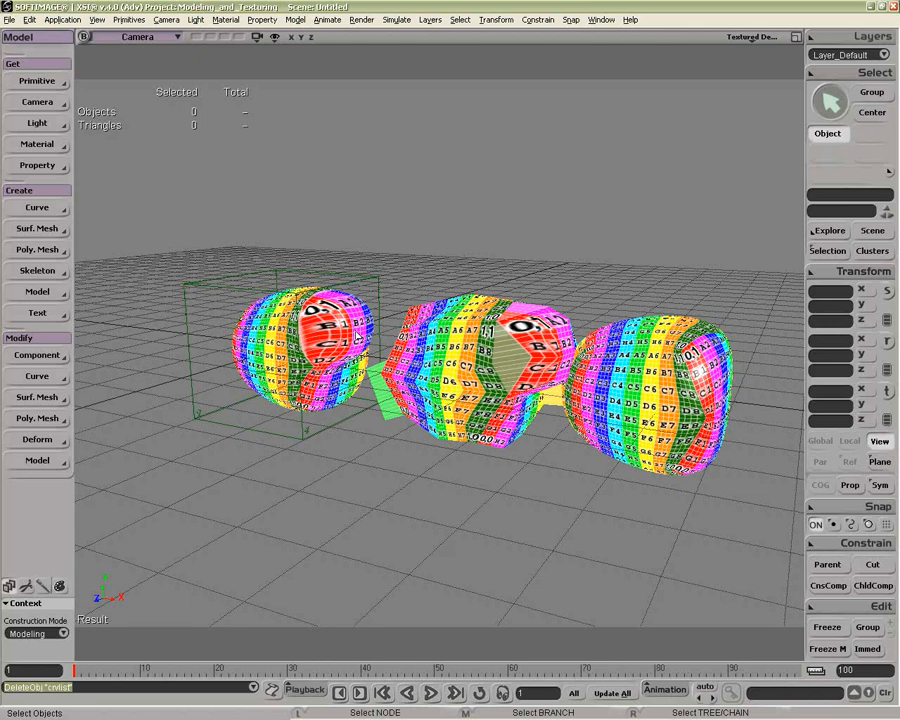
click(489, 343)
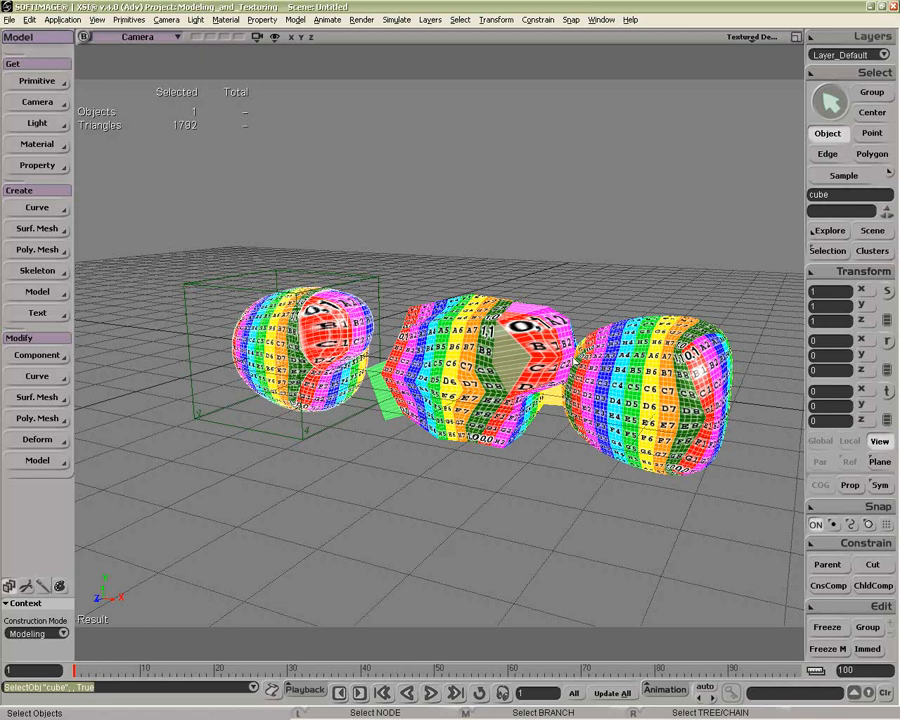
Step: Draw a curve above the meshes and set its Geometry Approximation Curve and Surf. Curve steps to 2
click(366, 195)
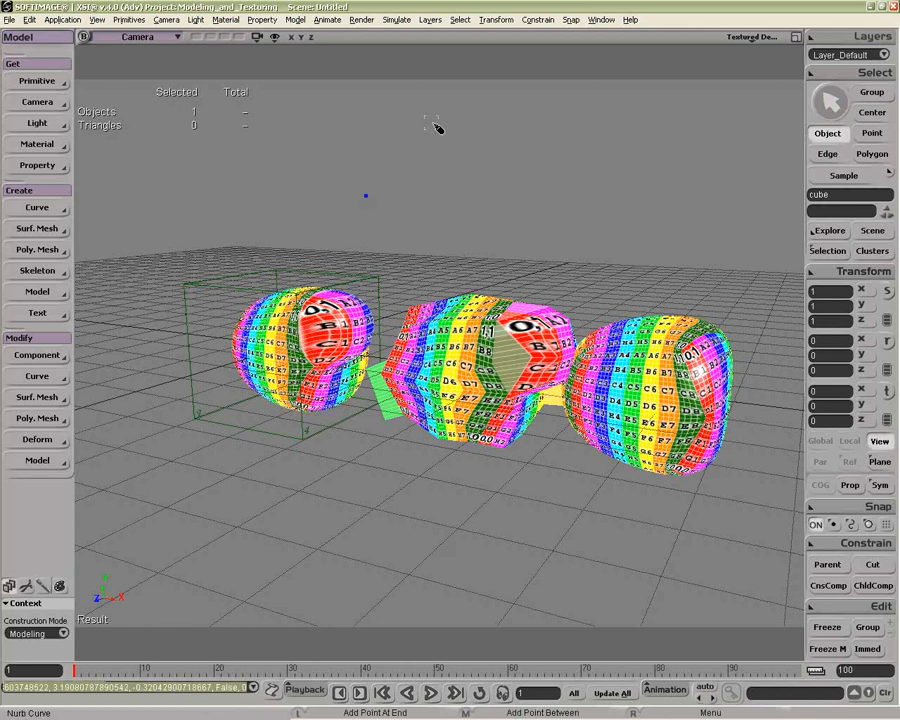
click(828, 251)
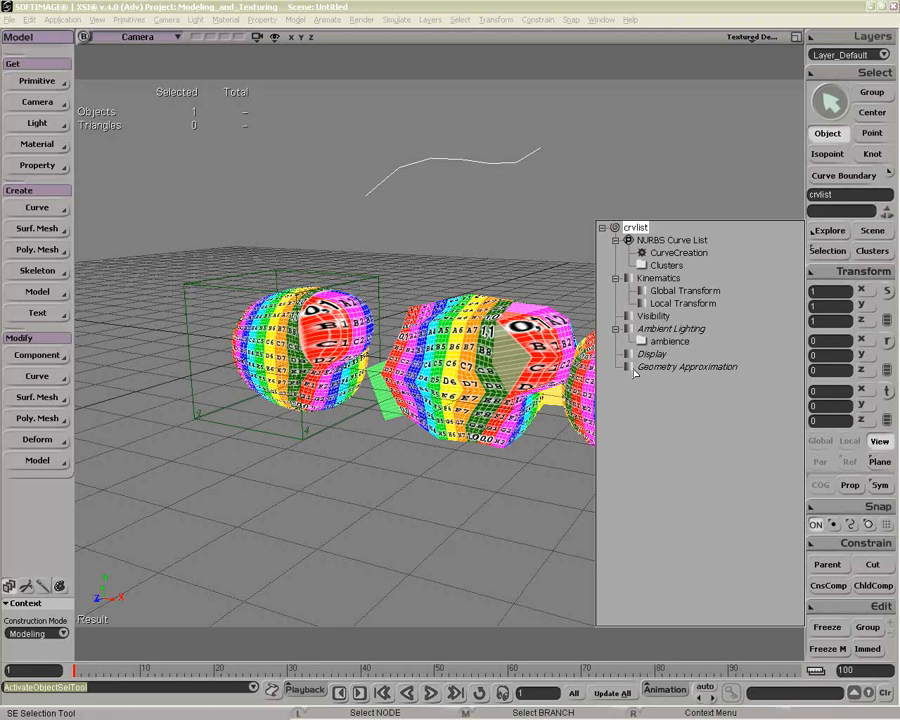
click(640, 367)
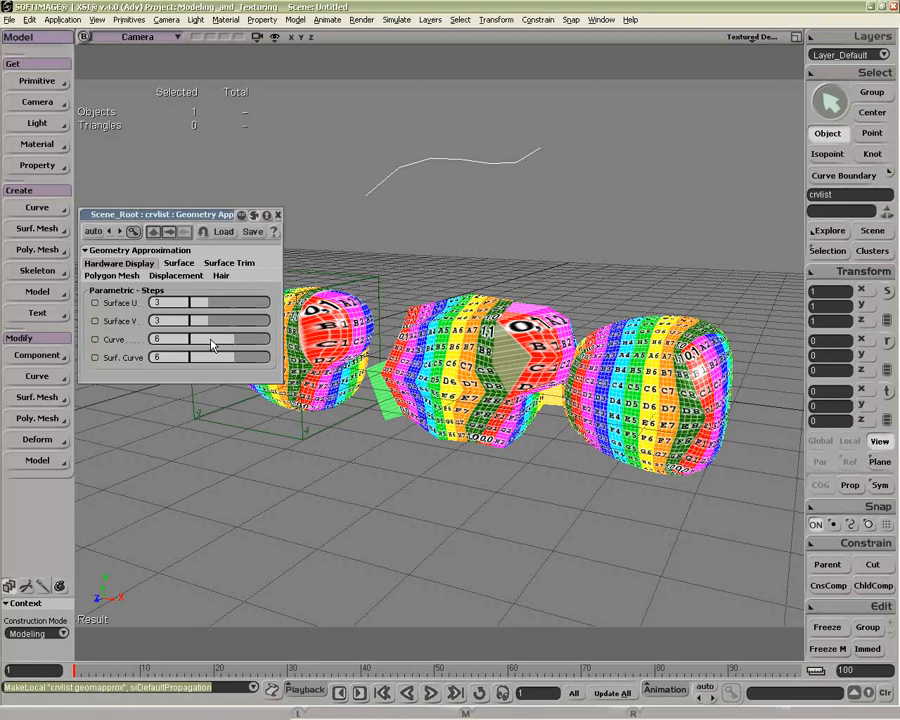
drag(212, 345, 195, 345)
Step: Reshape the curve by moving its control points and raise its Geometry Approximation Curve steps to 5
key(v)
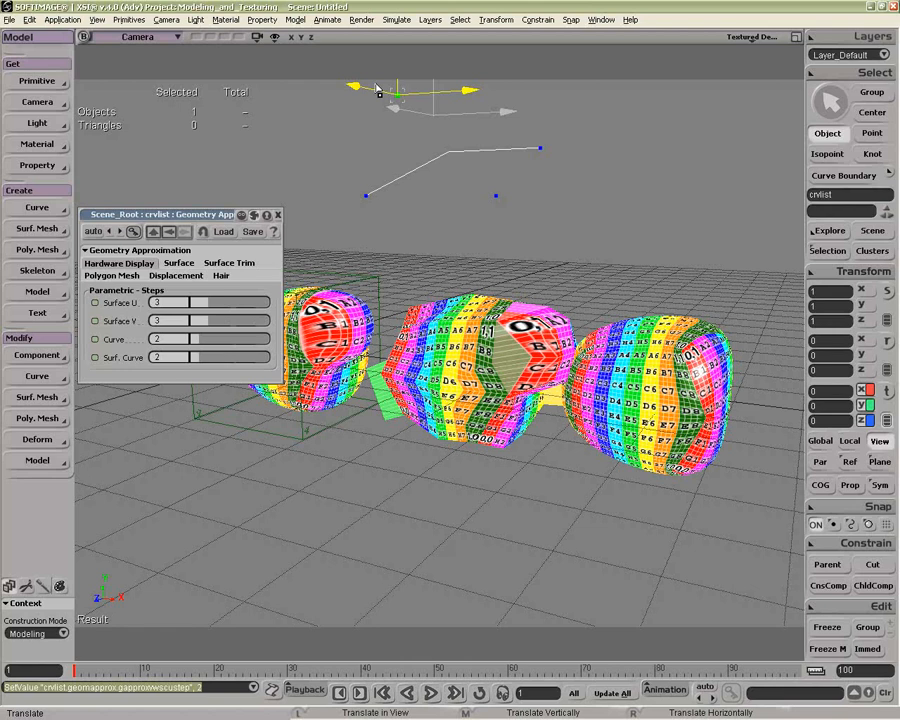
click(250, 345)
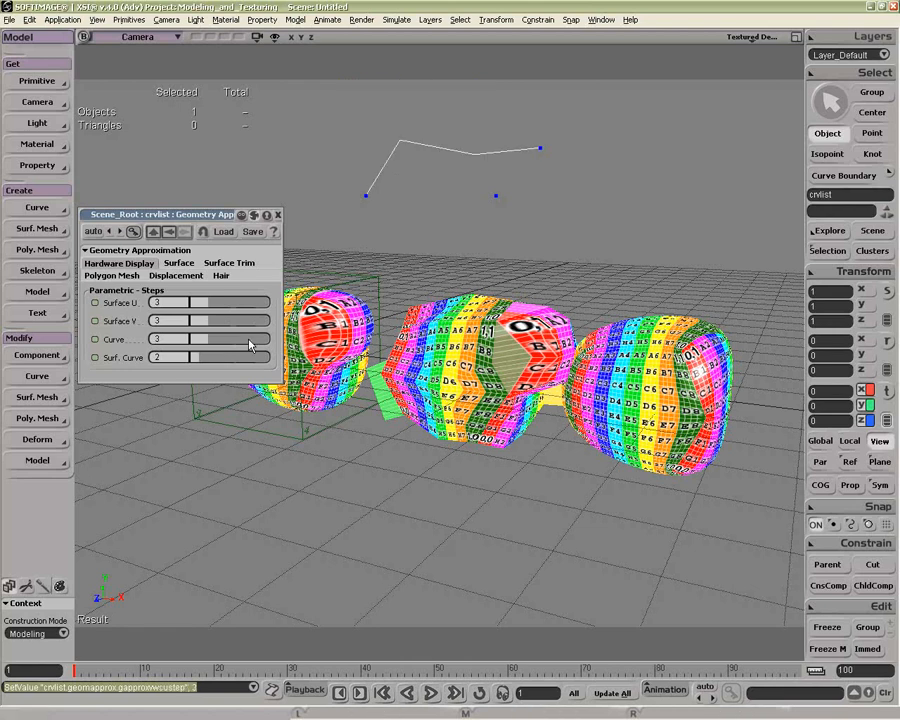
click(250, 345)
click(250, 345)
key(v)
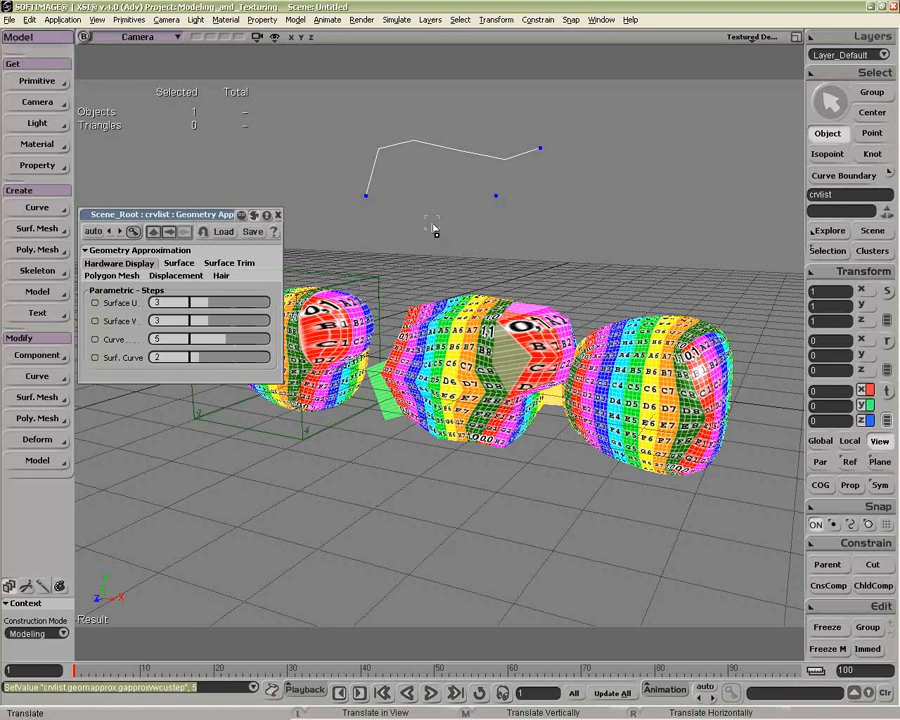
key(KP_Add)
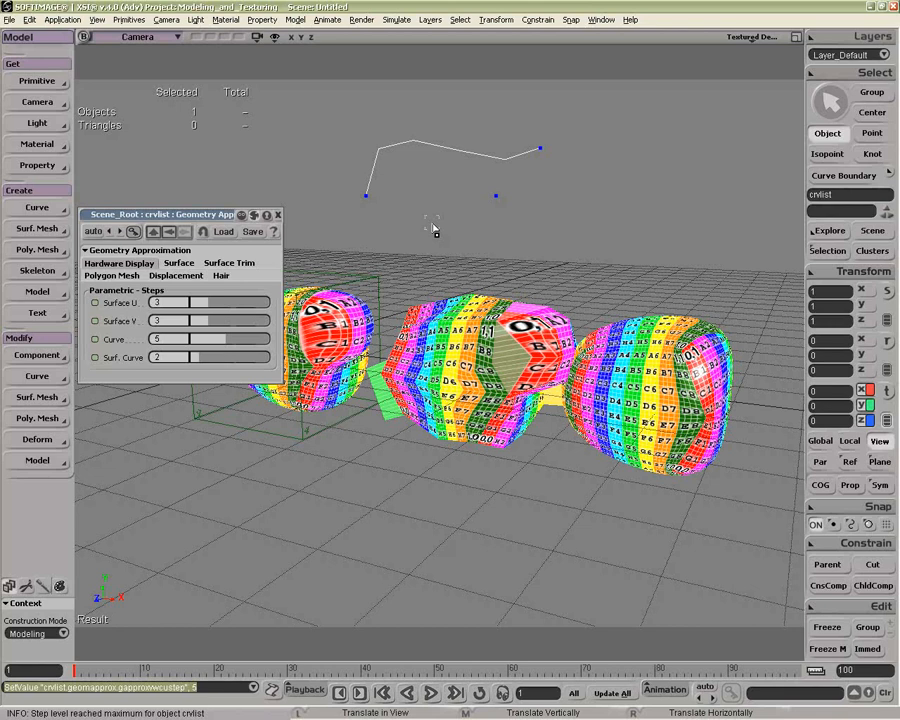
key(space)
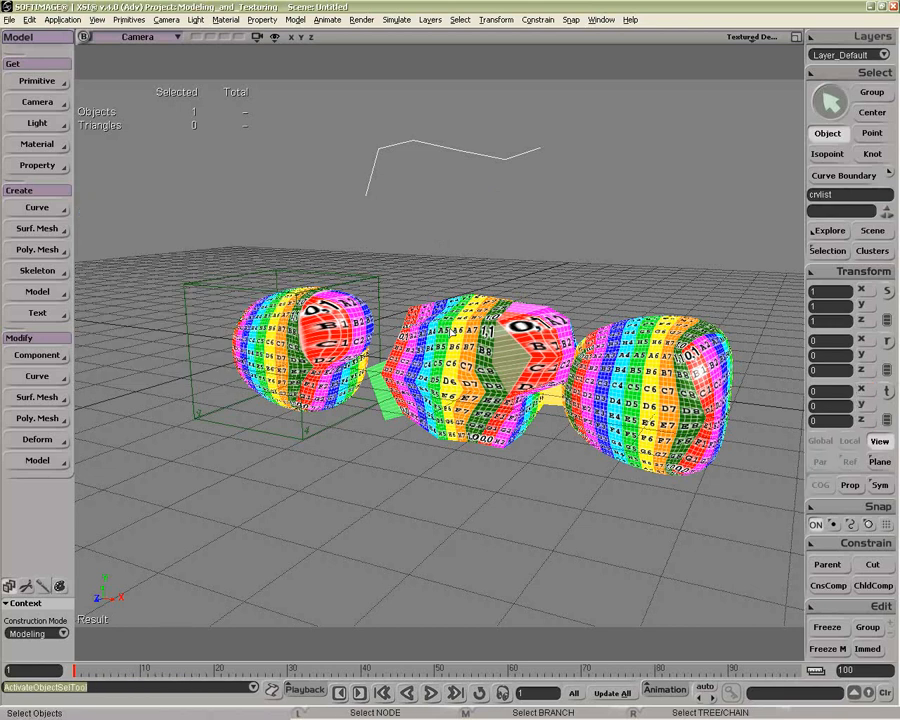
Step: Create a Catmull-Clark Subdivision mesh at level 4 from the cube and move it along its local Z to 2.6624
click(480, 346)
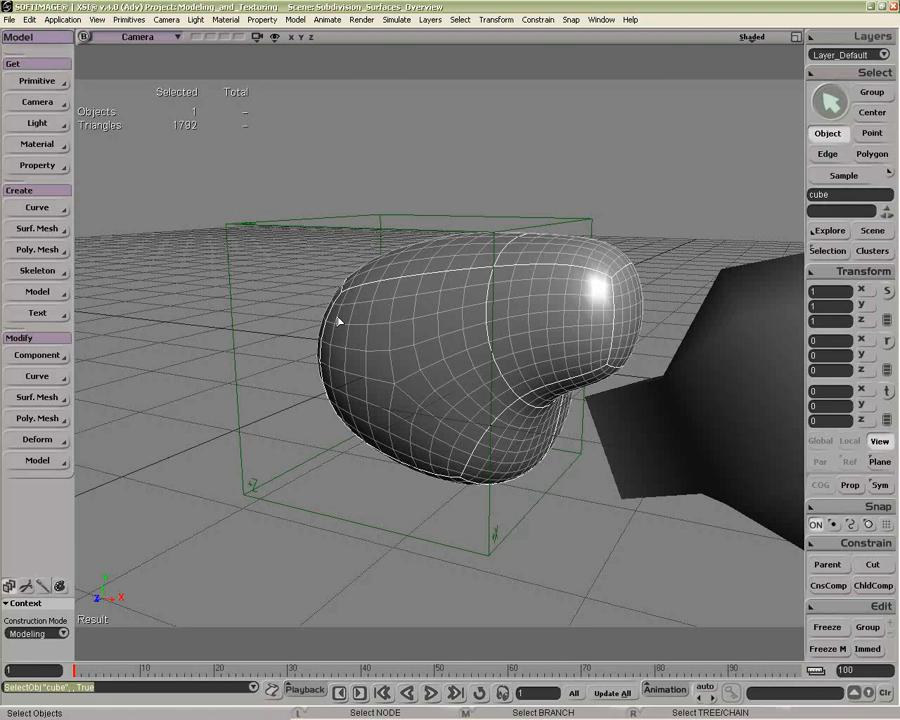
middle_drag(338, 321, 485, 285)
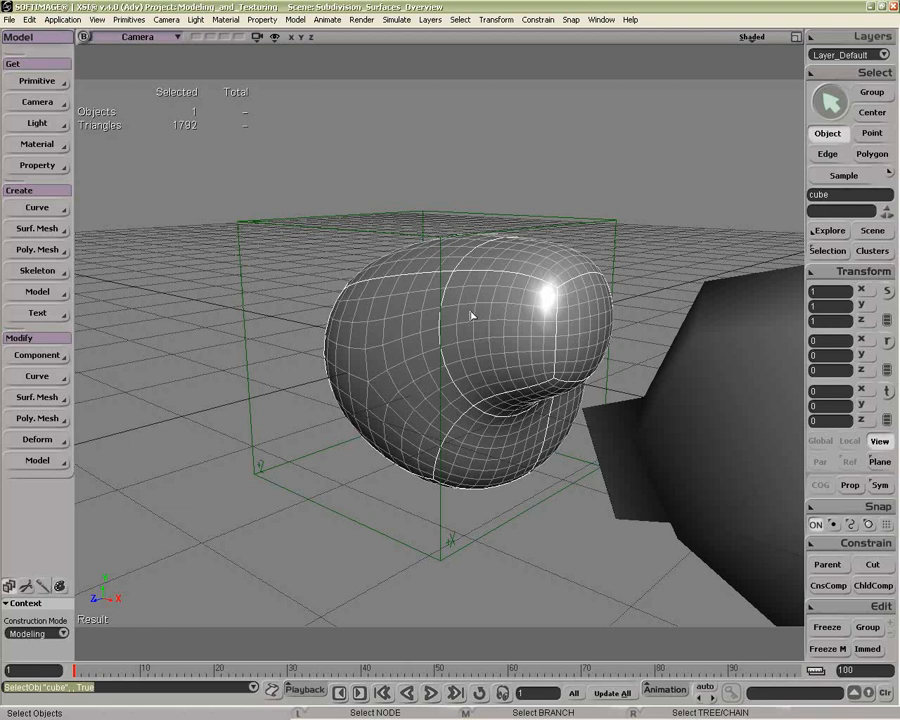
scroll(471, 315, down, 3)
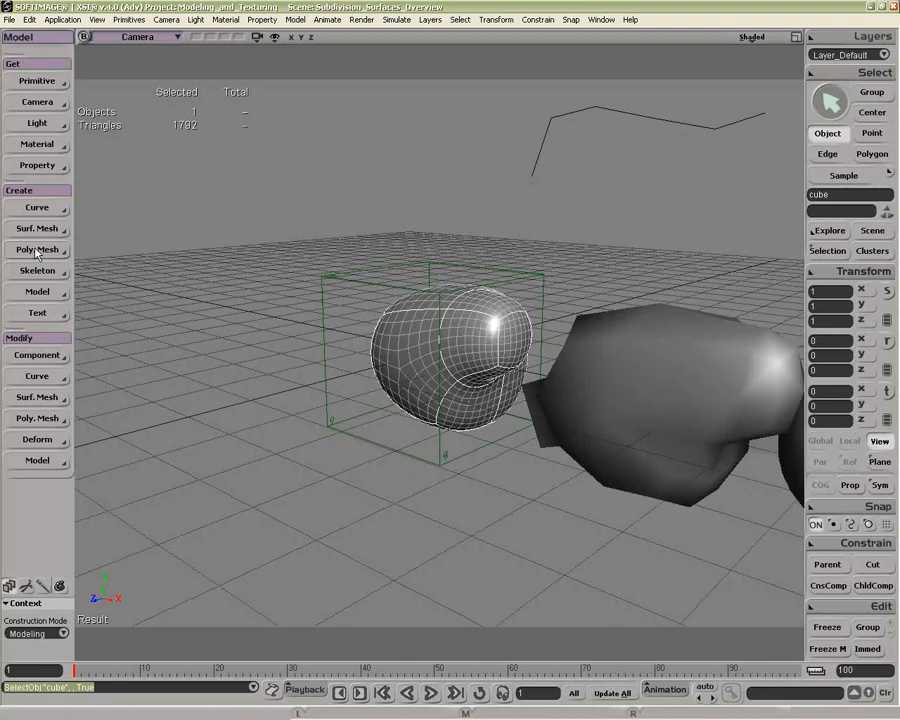
click(37, 250)
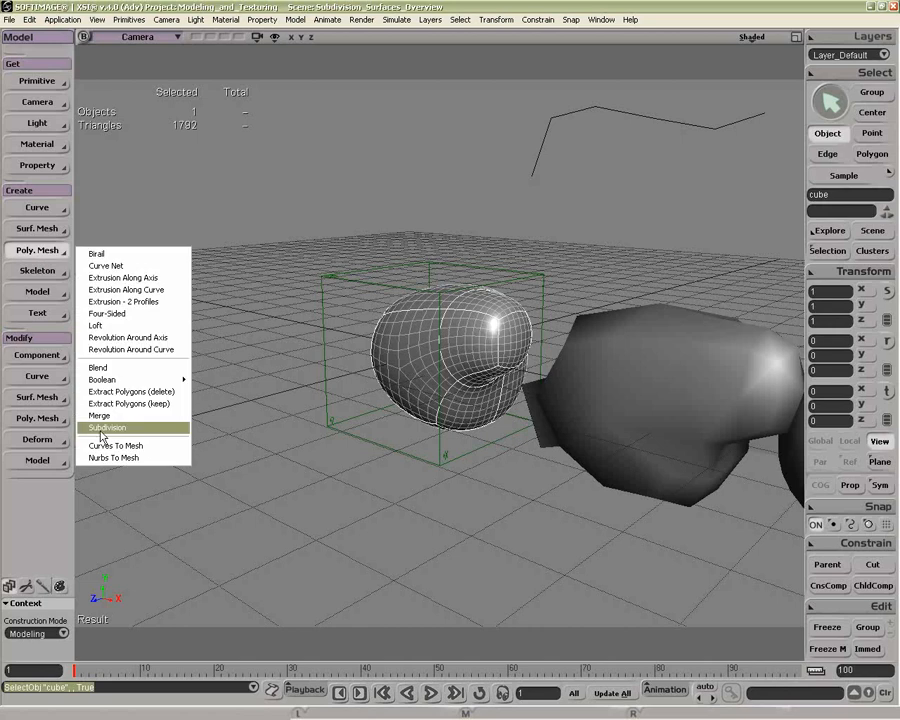
click(106, 427)
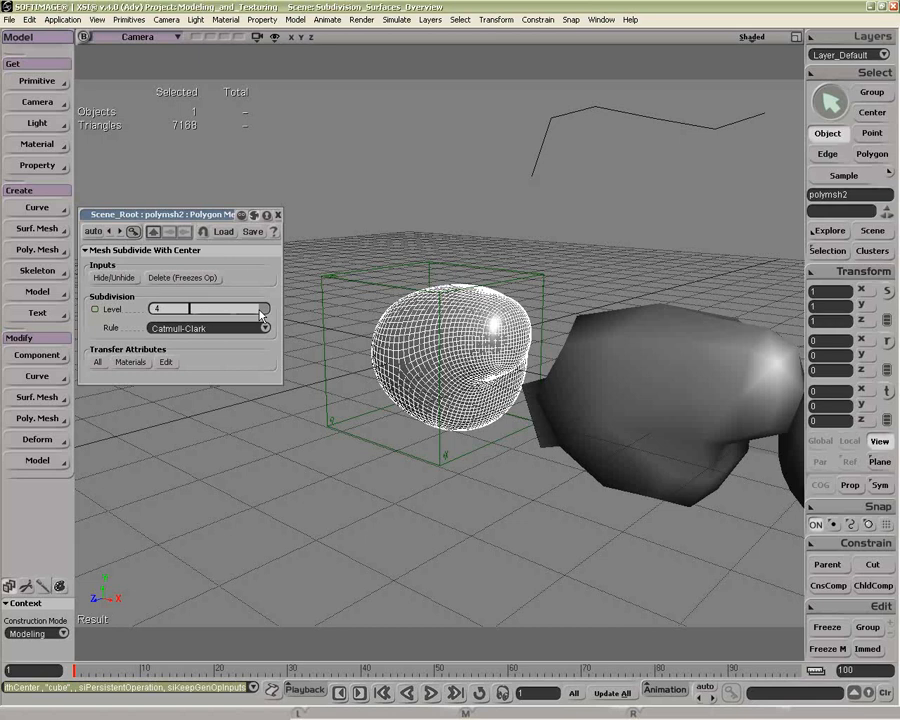
key(v)
drag(368, 366, 250, 397)
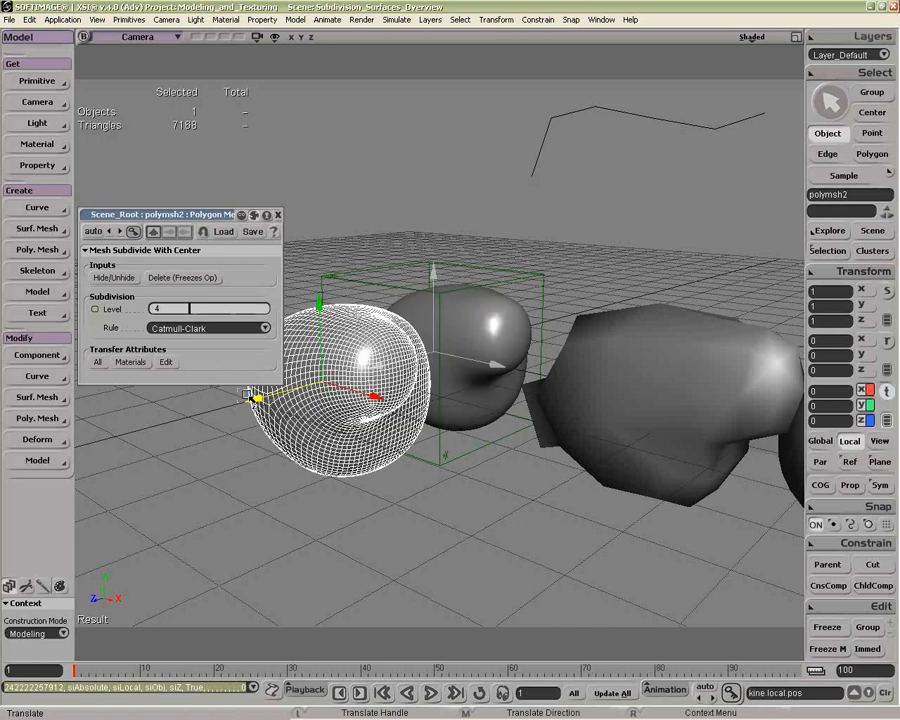
Step: Examine the points of the new subdivided mesh up close and delete that mesh
key(s)
middle_drag(250, 397, 479, 340)
key(m)
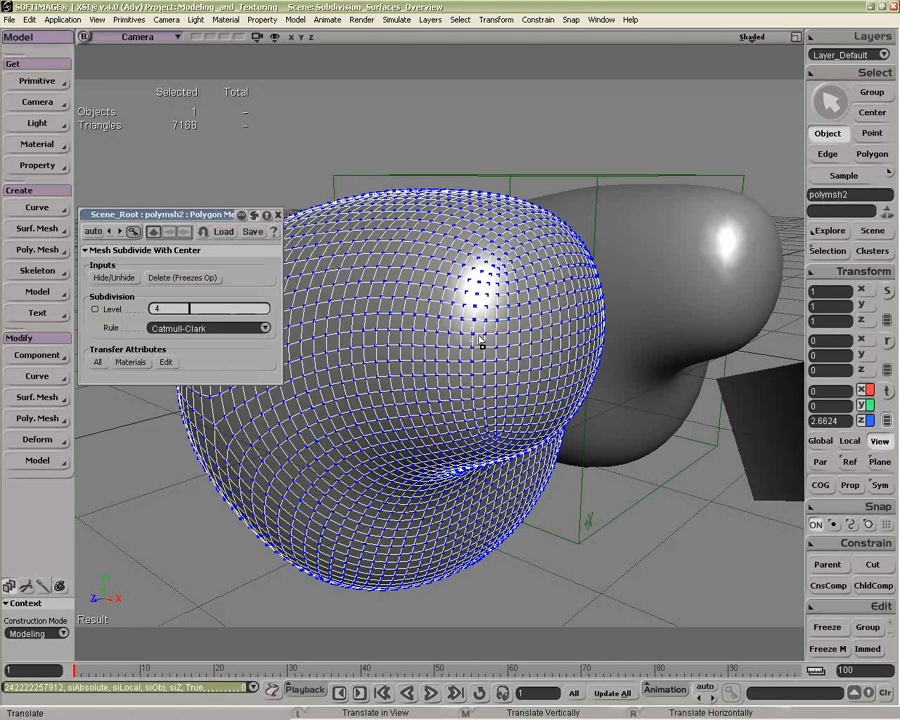
key(Delete)
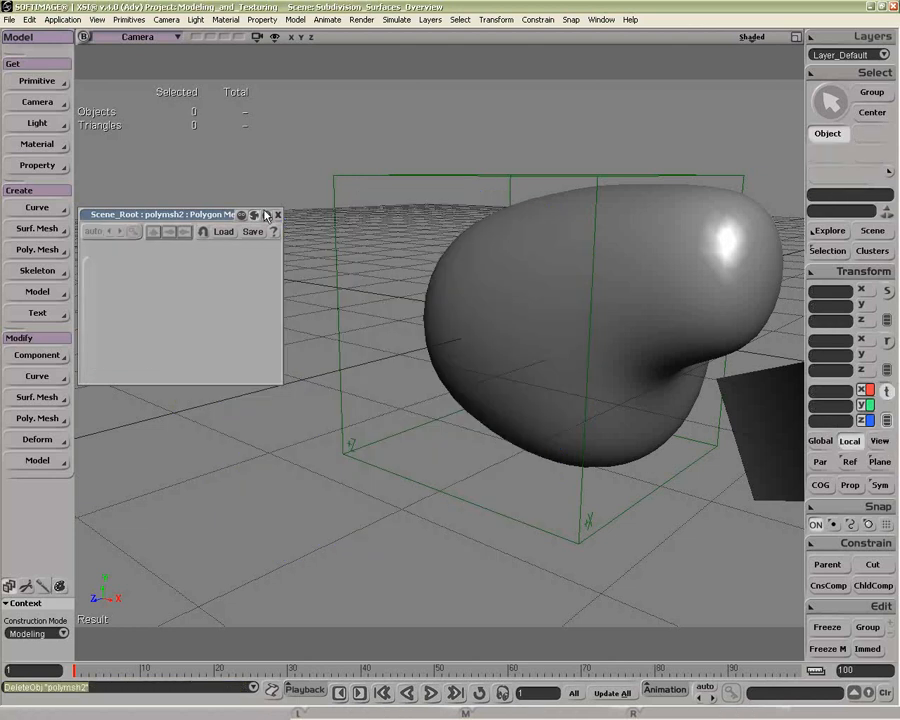
Step: Select the cube, turn snapping off and try moving an upper corner point of its extruded part
click(537, 338)
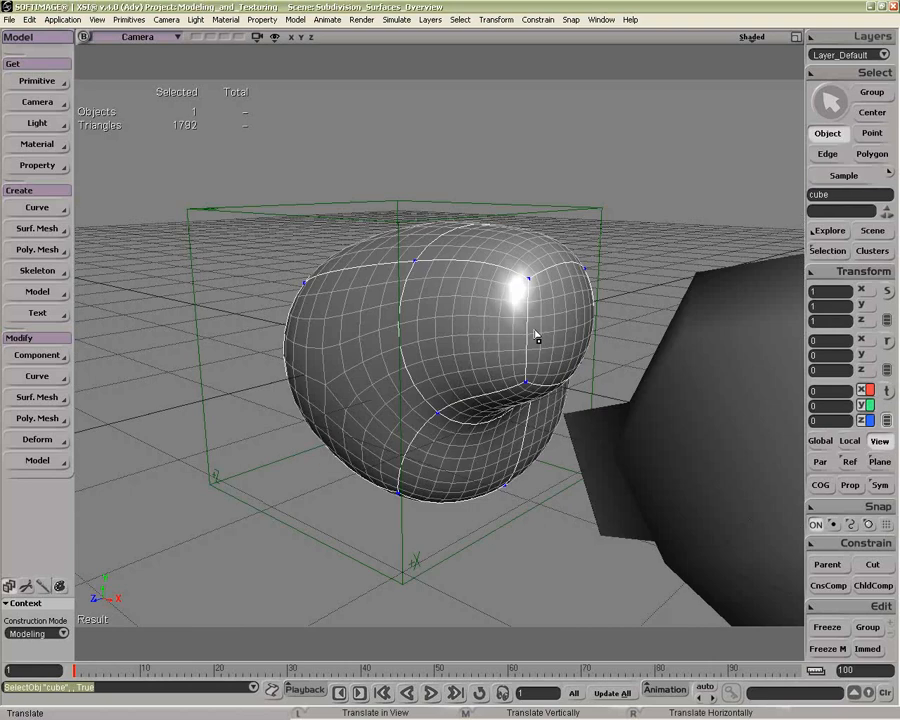
key(ctrl)
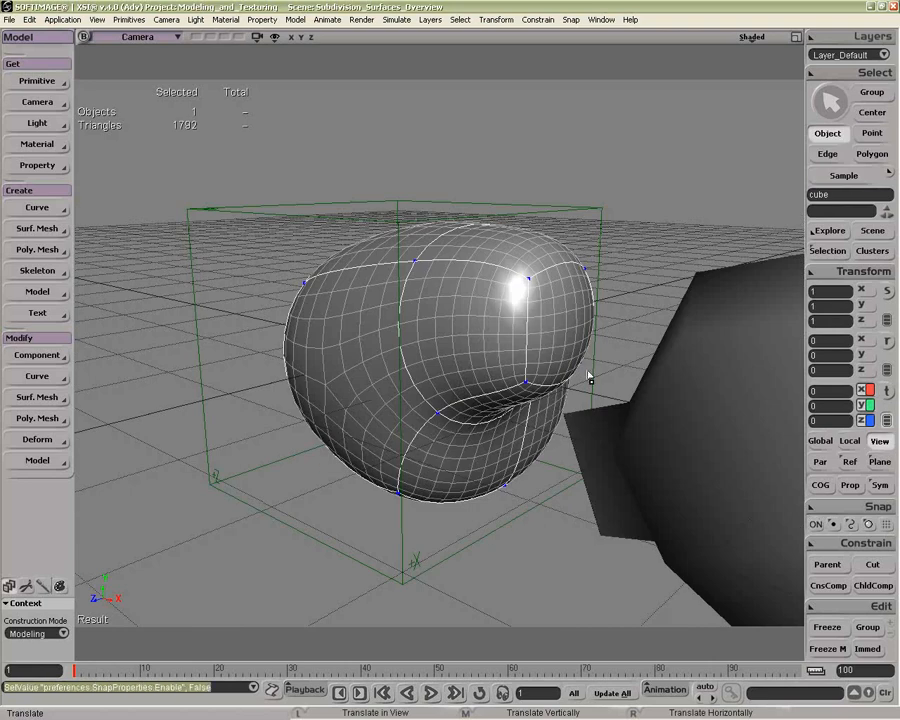
drag(534, 279, 565, 277)
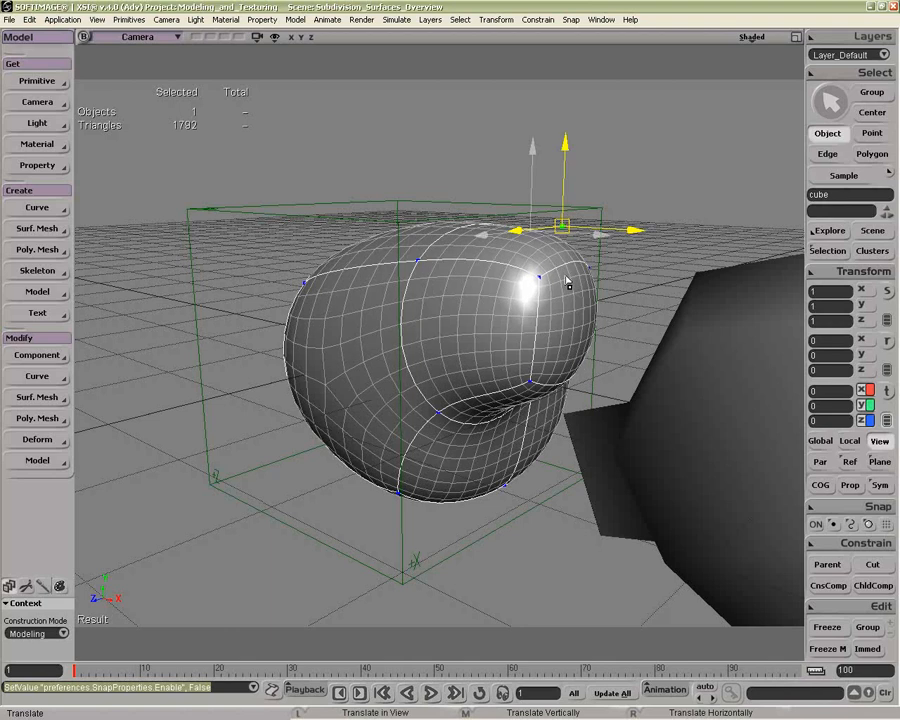
key(ctrl+z)
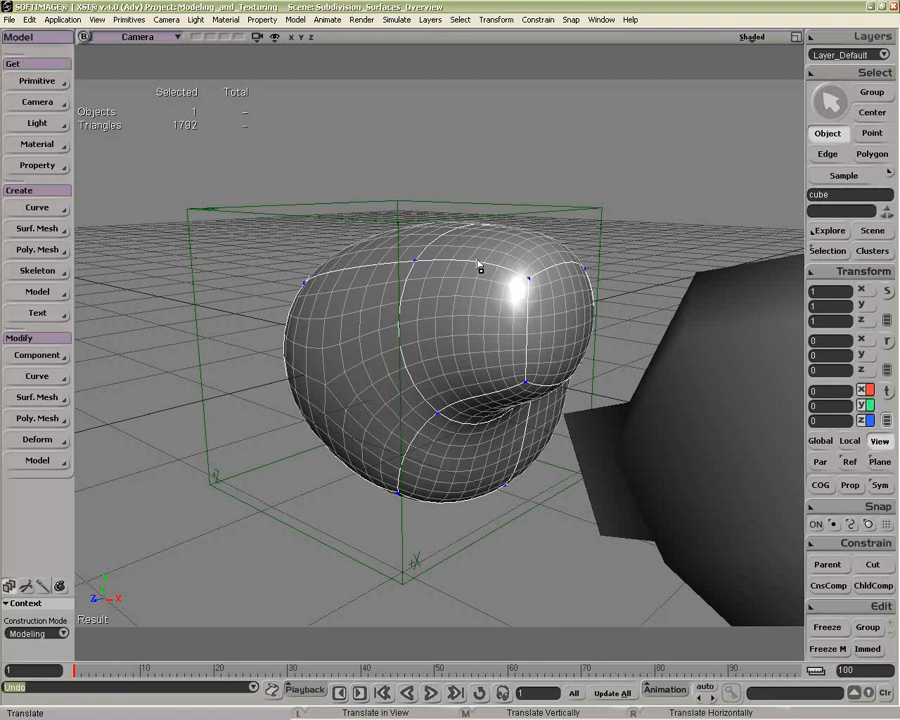
Step: Try moving an upper corner point of the cube with the polygon mesh hull temporarily displayed
key(shift+h)
key(o)
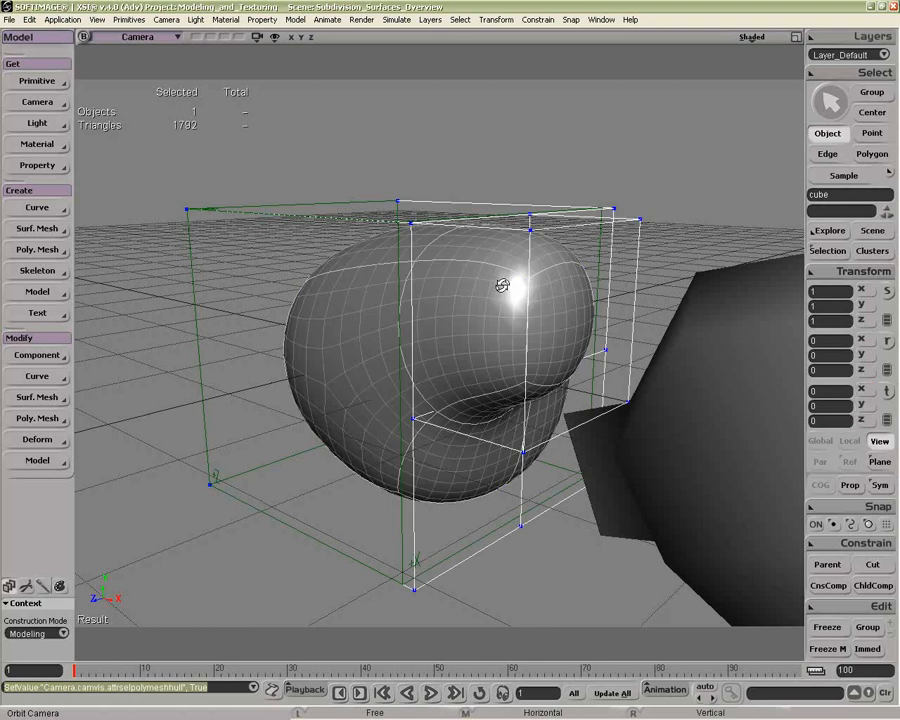
drag(502, 286, 558, 255)
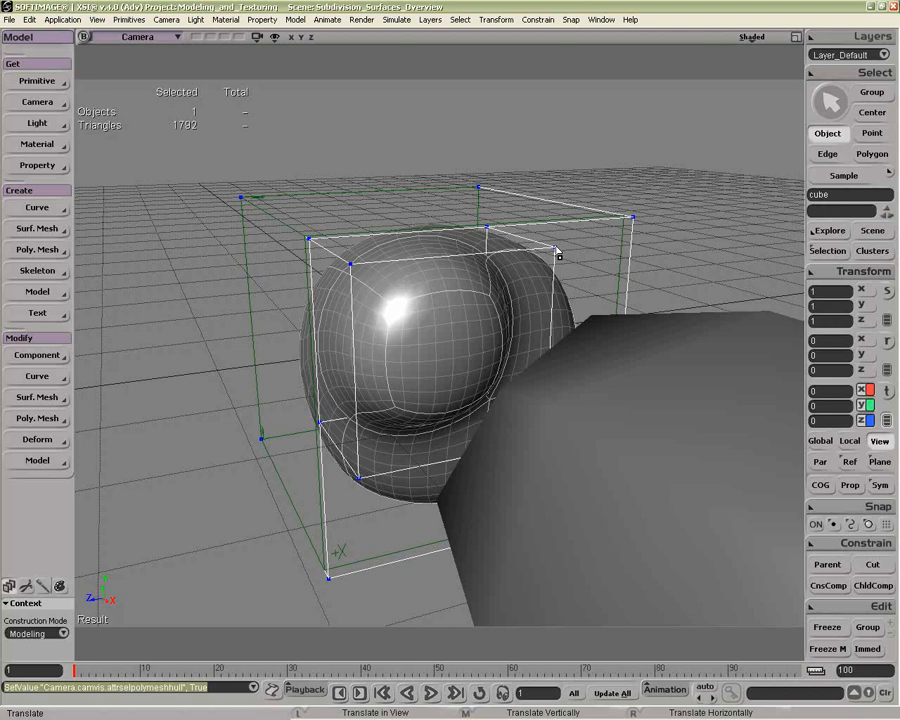
key(ctrl+z)
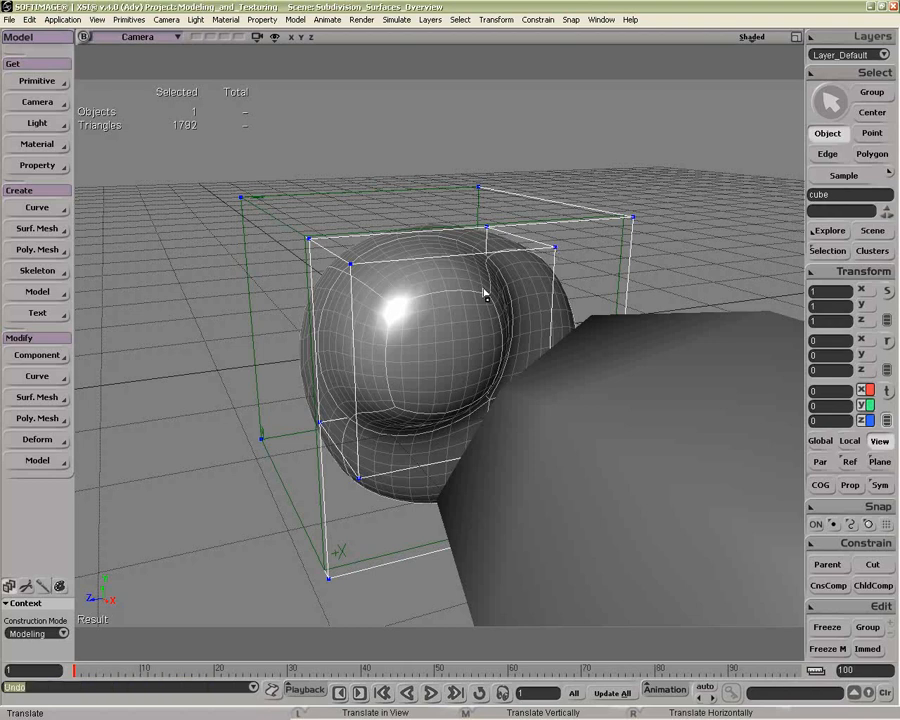
key(shift+KP_Subtract)
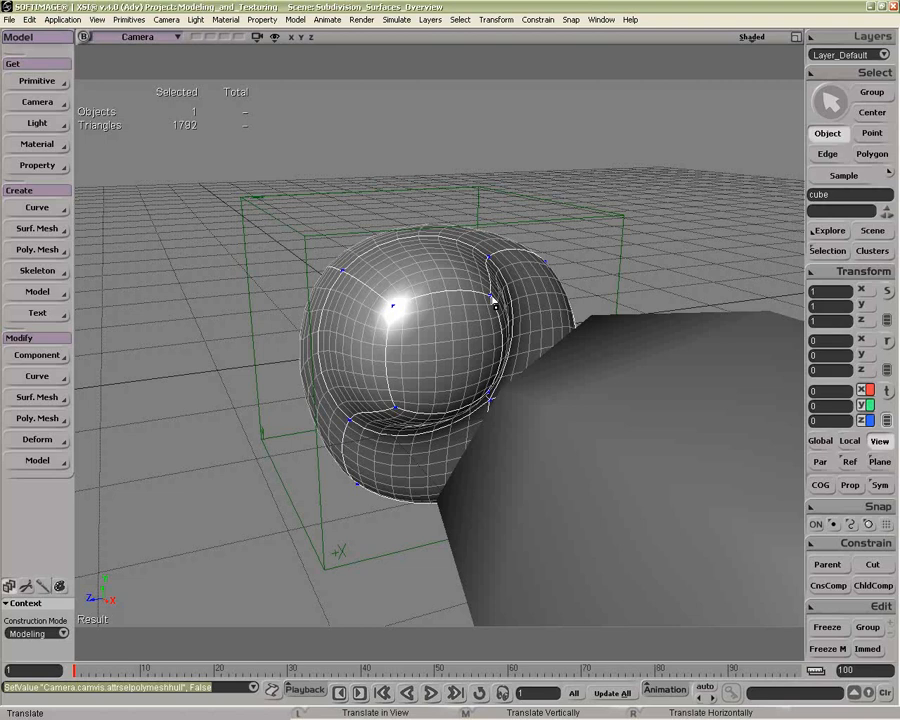
Step: Pull the upper outer corner point of the cube's extruded part slightly outward, working on the smooth surface
drag(494, 304, 568, 253)
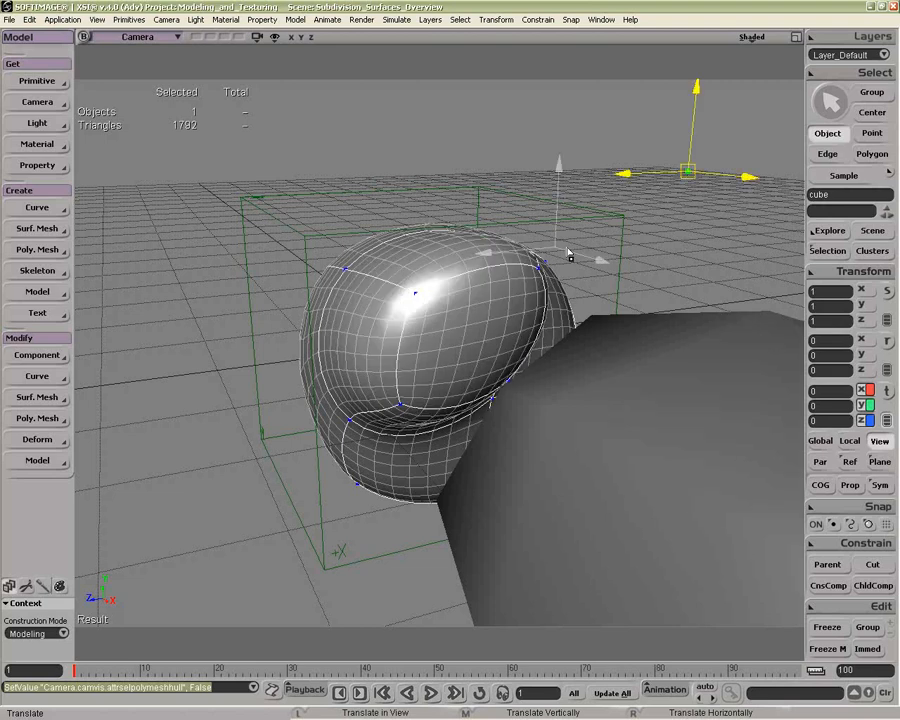
drag(568, 253, 549, 298)
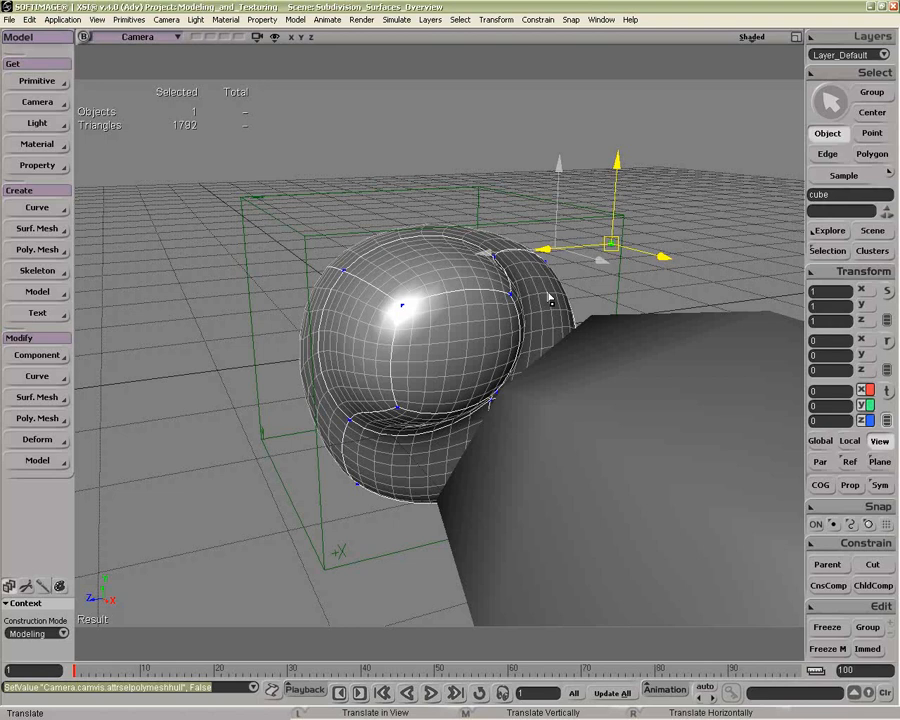
key(alt+y)
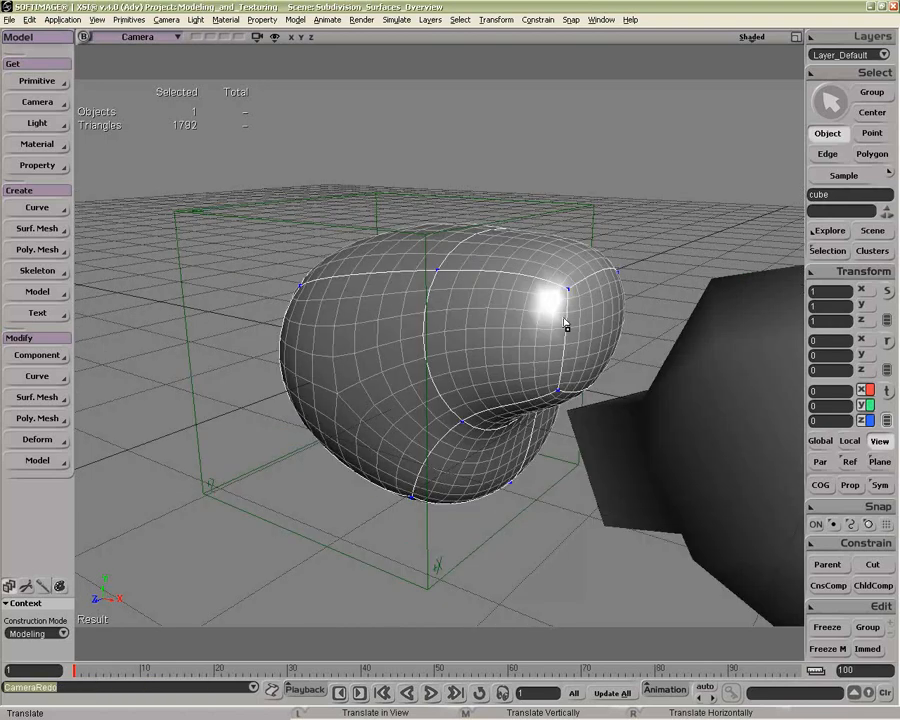
Step: Move the vertical front edge of the cube's extruded part outward to about X 2.85, Y 0.72, Z 1.74
key(e)
click(588, 381)
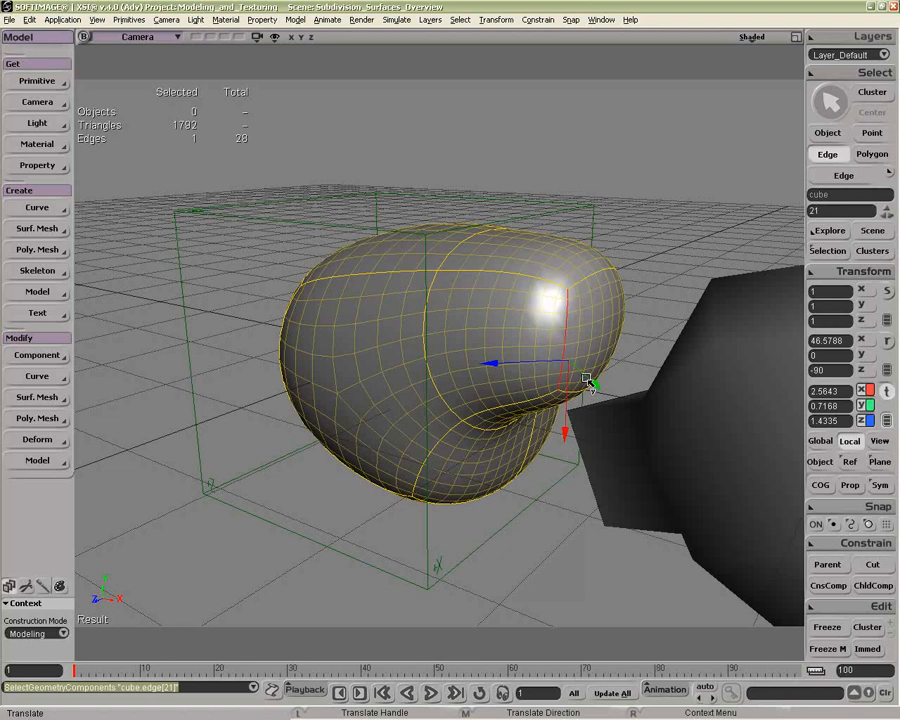
drag(588, 381, 587, 329)
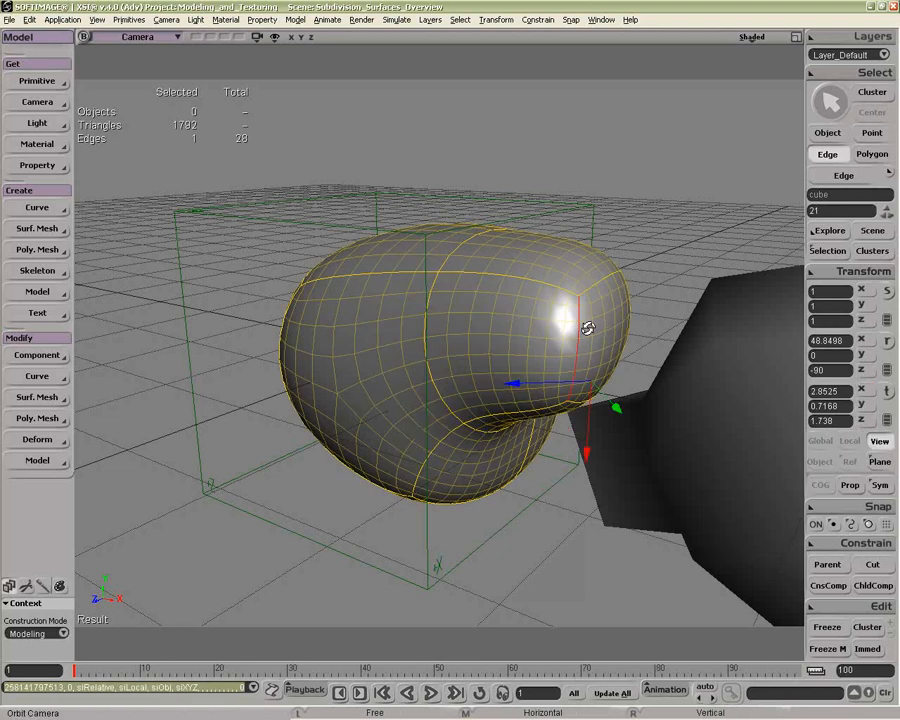
Step: Select the end polygon of the cube's extruded part and pull it outward along its local axis
drag(588, 329, 466, 323)
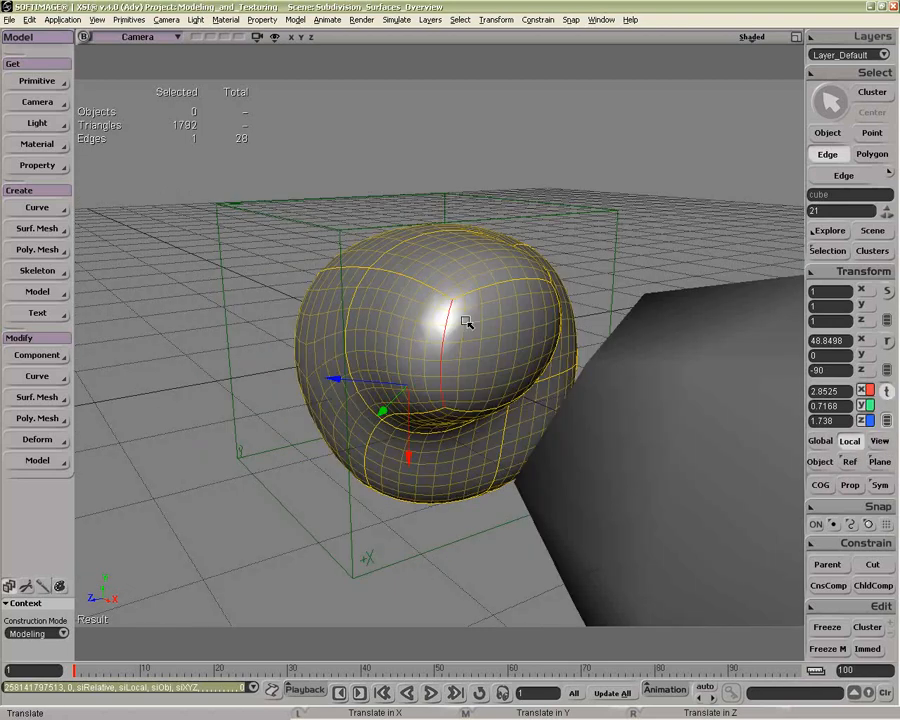
key(u)
click(466, 322)
drag(556, 379, 651, 414)
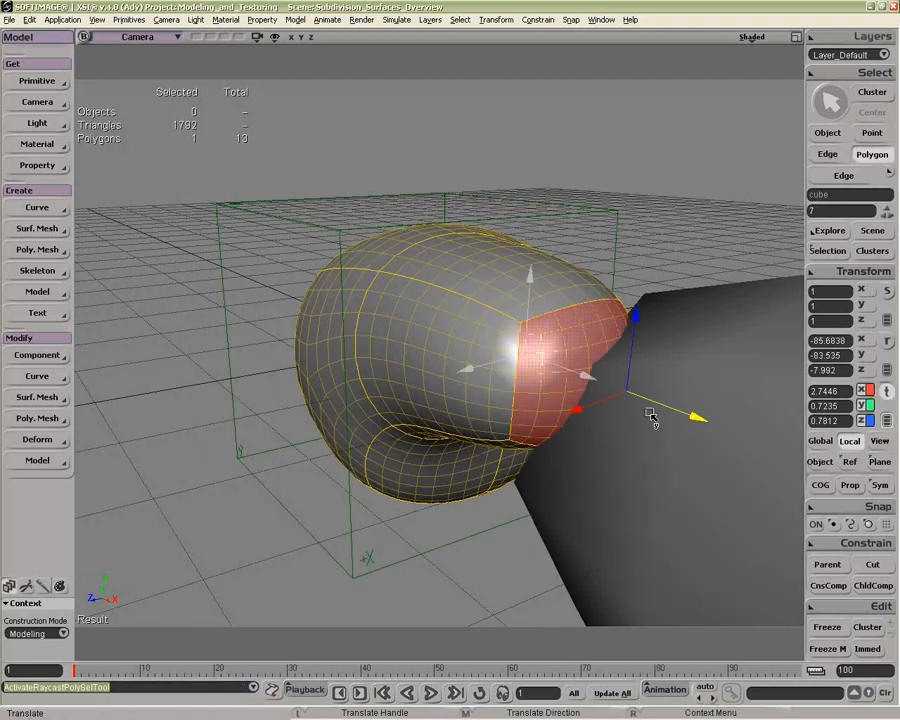